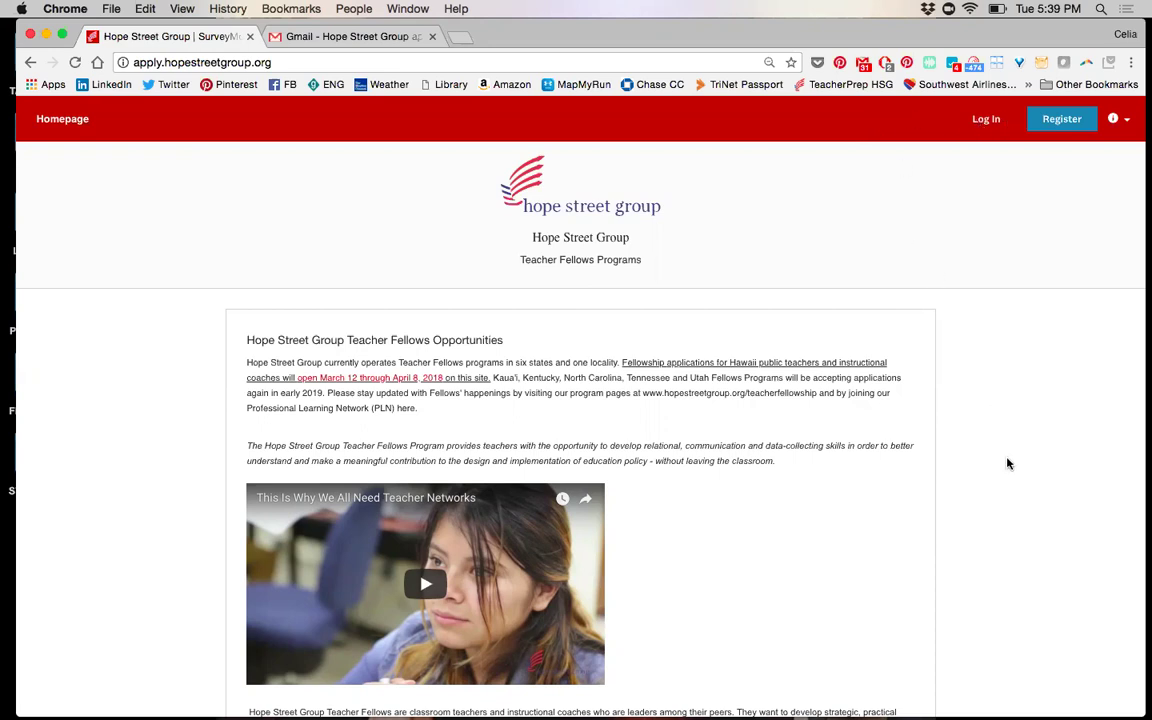
# Find the Hawaii State Teacher Fellowship in the Programs list and open its details
pyautogui.scroll(-3, 1008, 463)
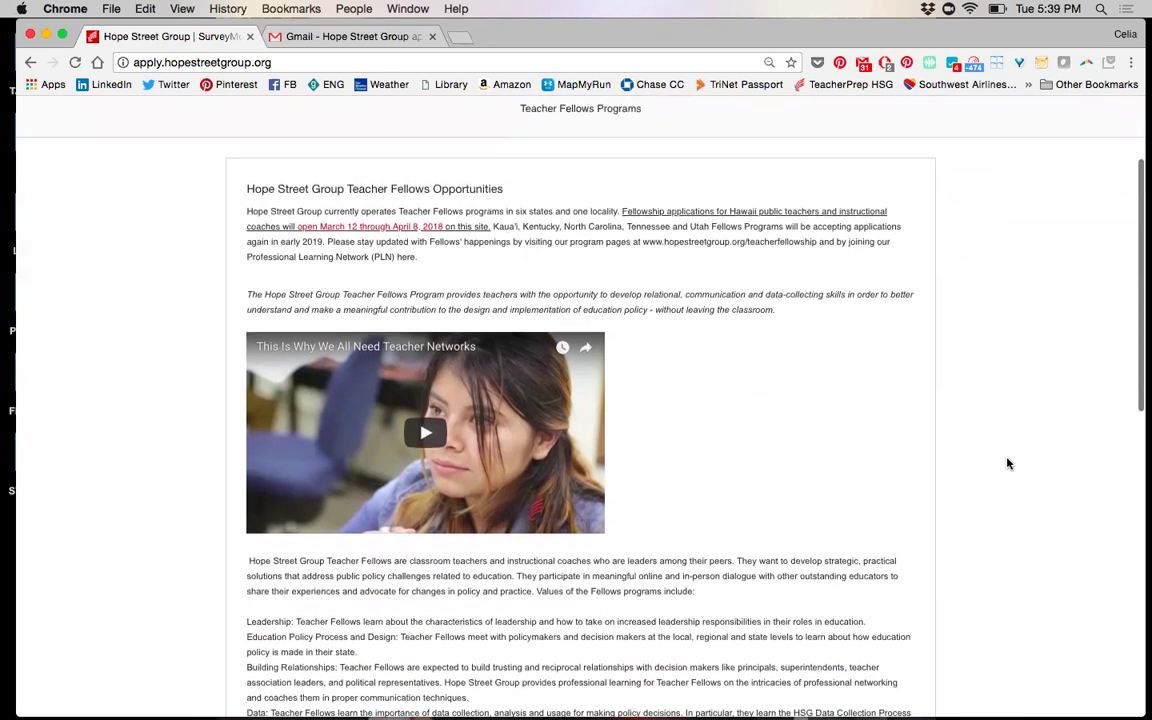
pyautogui.scroll(-1, 1008, 463)
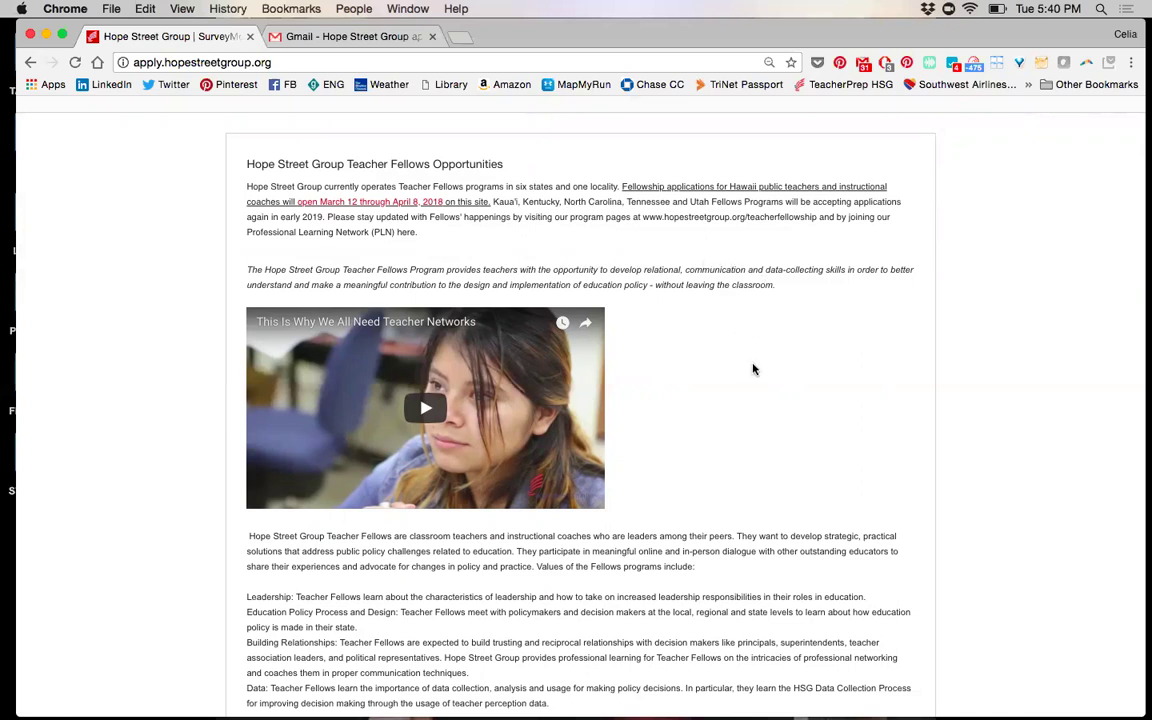
pyautogui.scroll(-10, 815, 441)
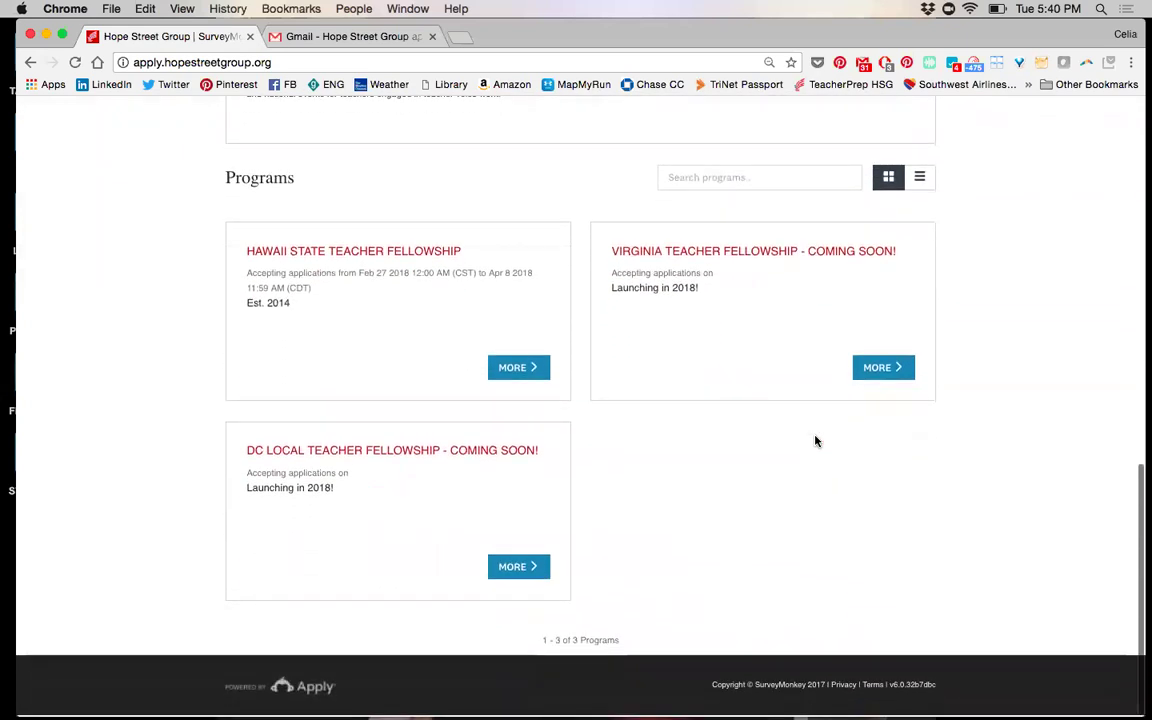
pyautogui.scroll(5, 815, 441)
pyautogui.scroll(5, 815, 441)
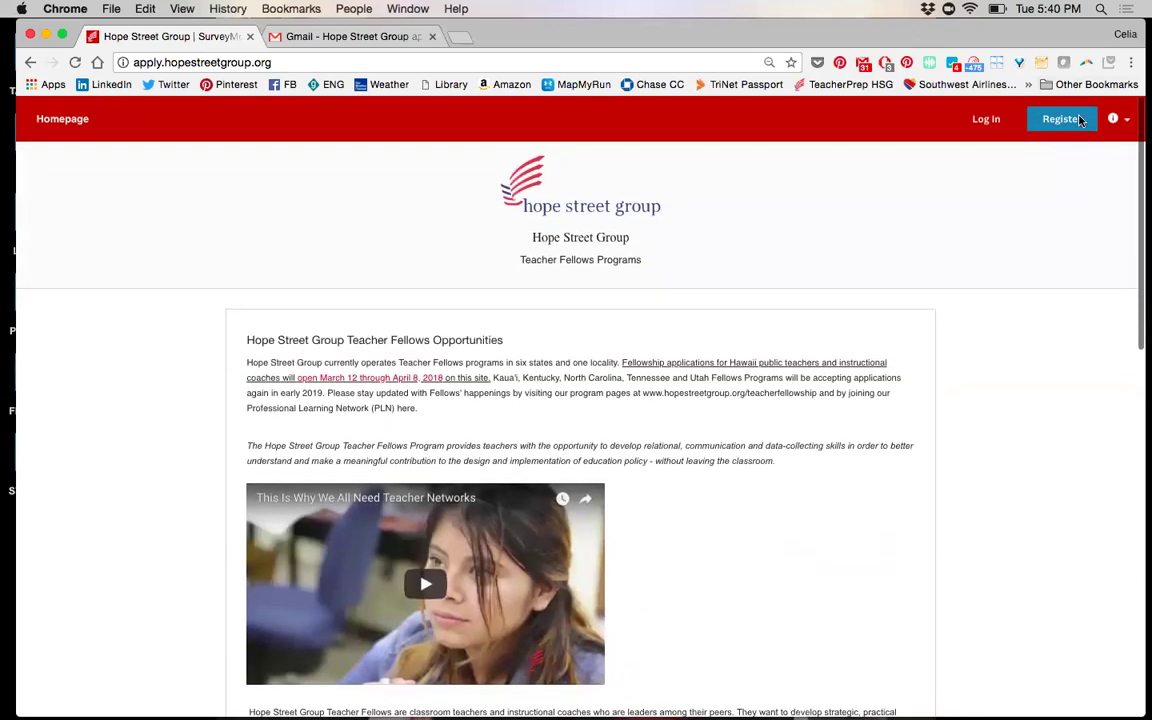
pyautogui.scroll(-10, 1014, 193)
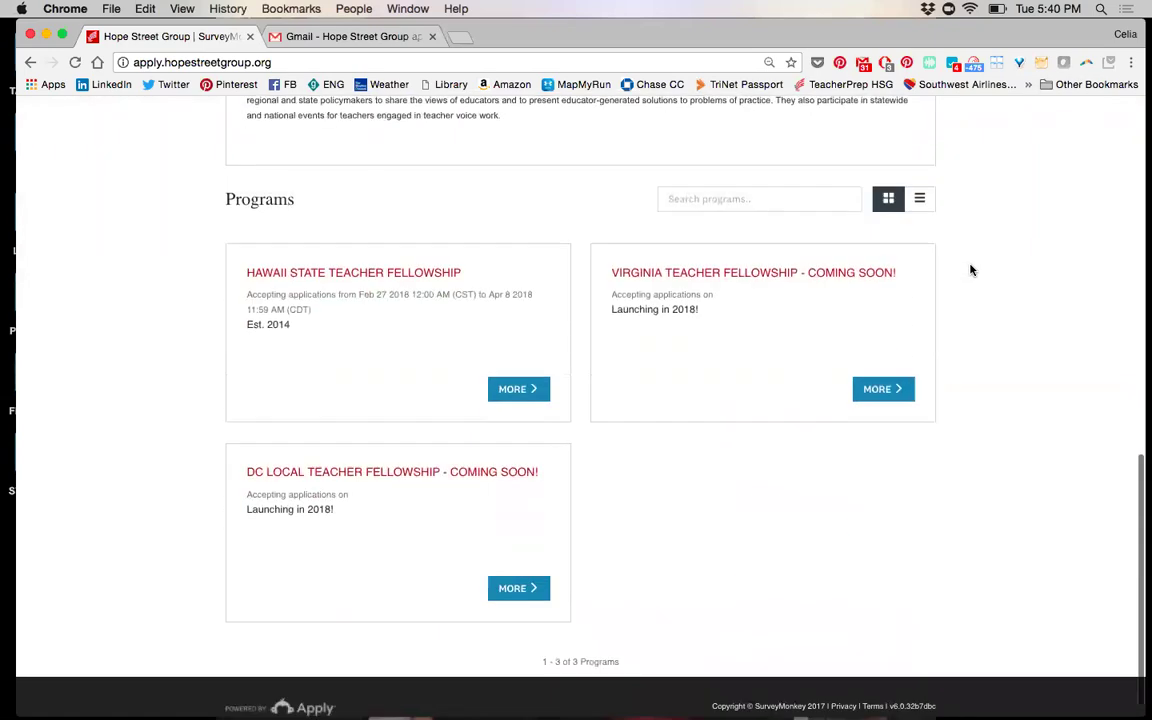
pyautogui.click(519, 375)
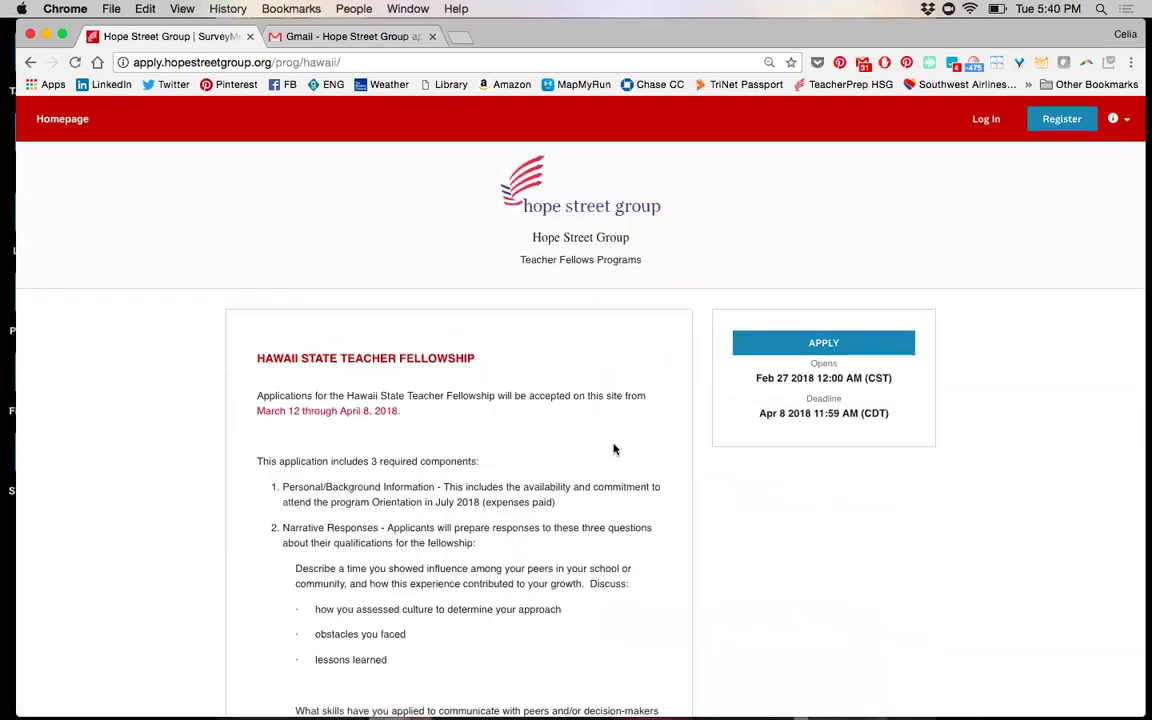
# Apply to the Hawaii State Teacher Fellowship to reach the log-in page
pyautogui.scroll(-15, 614, 449)
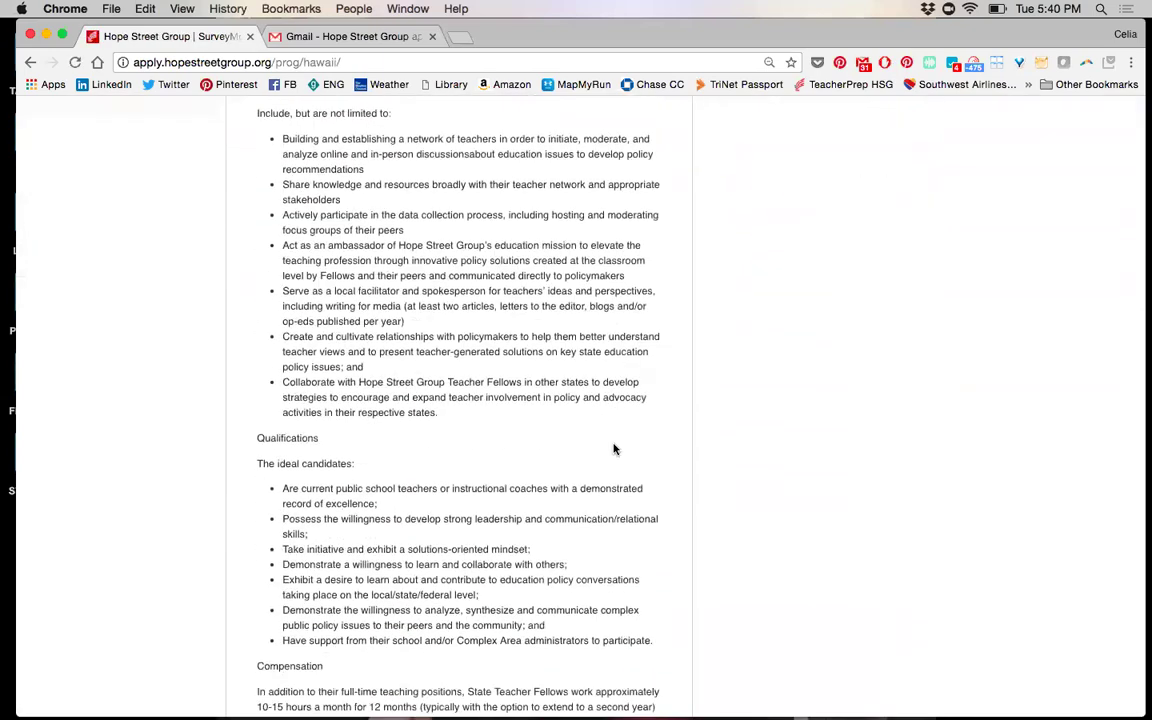
pyautogui.scroll(-3, 614, 449)
pyautogui.scroll(15, 614, 449)
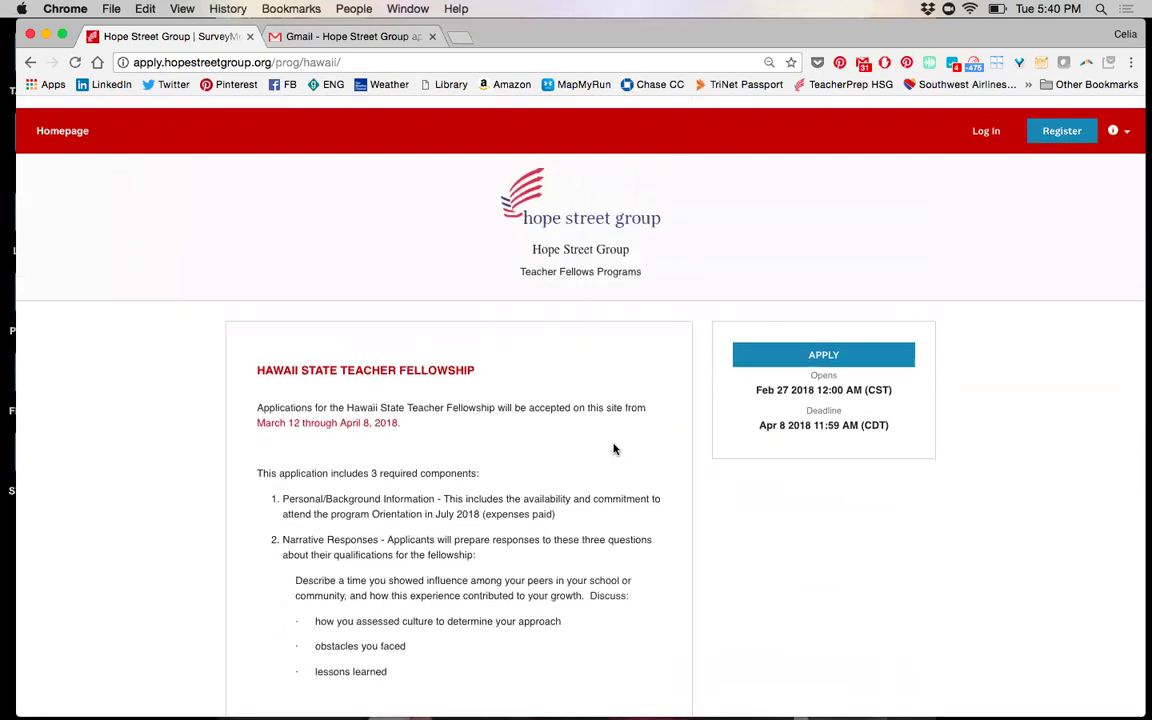
pyautogui.click(805, 348)
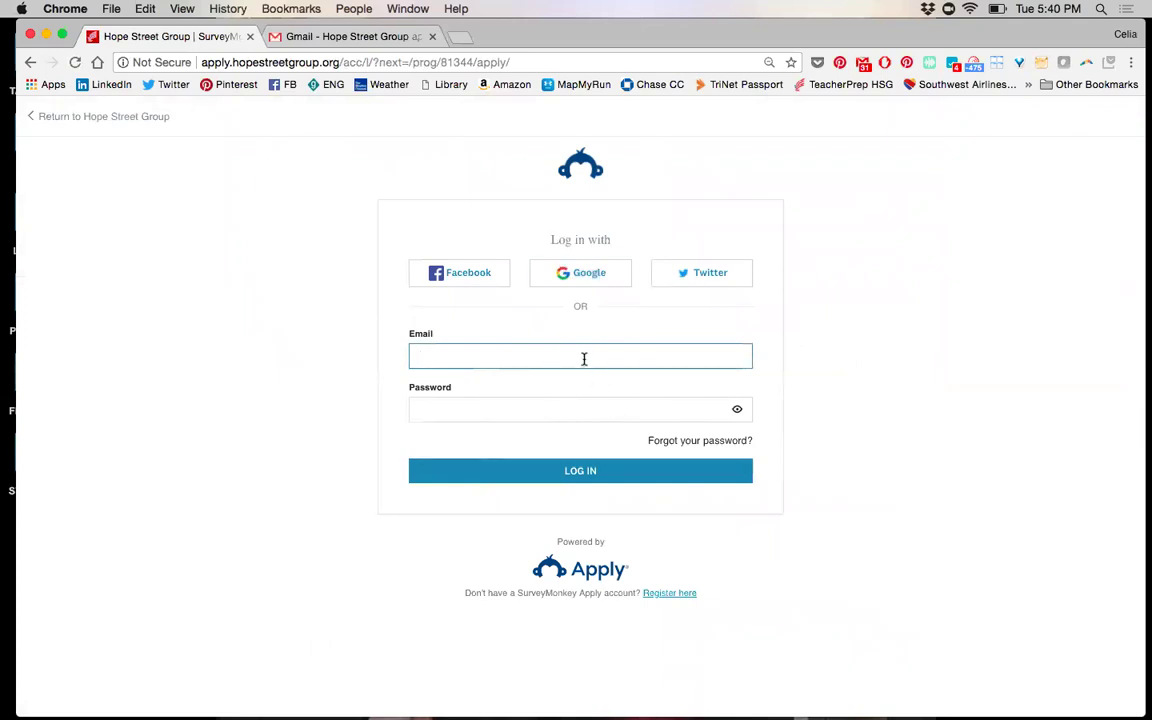
# Log in with the applicant's e-mail and password, then return to Hope Street Group from the 404 page
pyautogui.press('Tab')
pyautogui.write('•••••••')
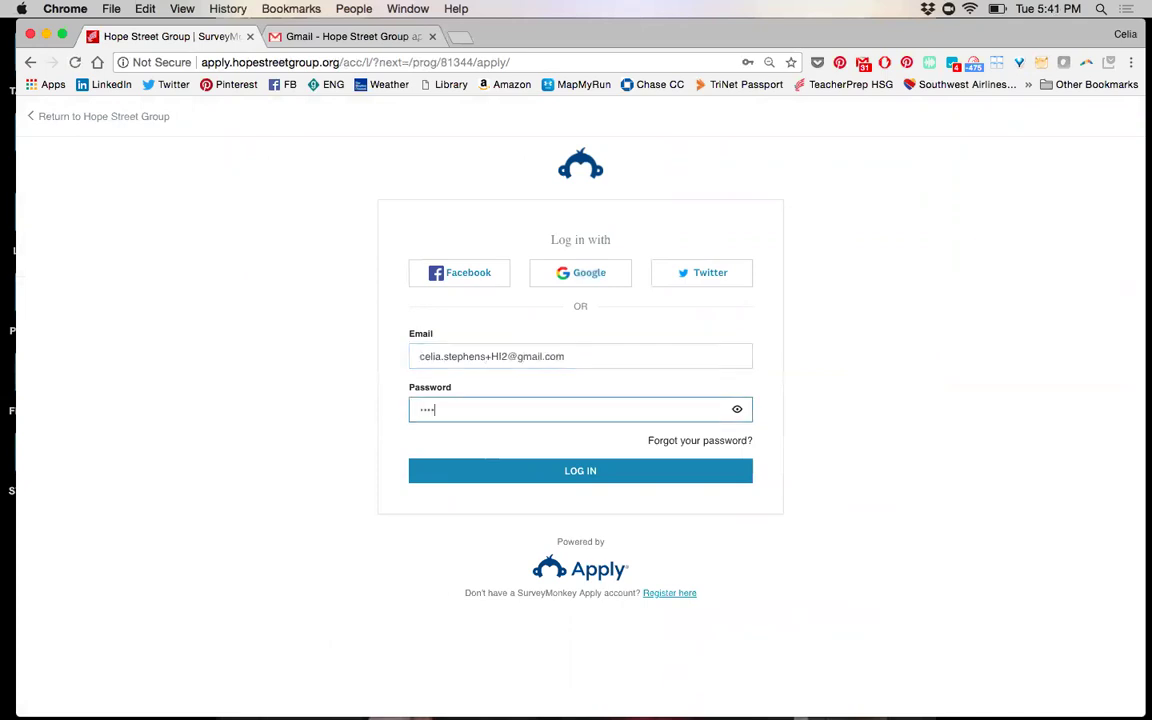
pyautogui.write('••••')
pyautogui.press('Return')
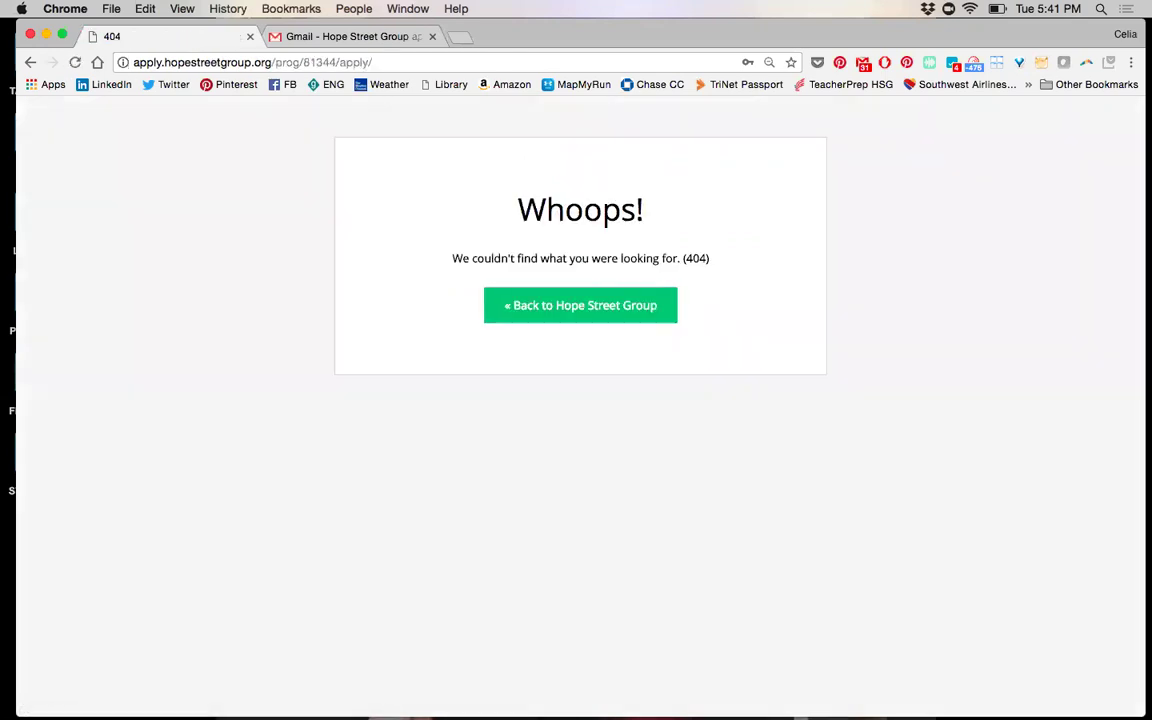
pyautogui.click(609, 311)
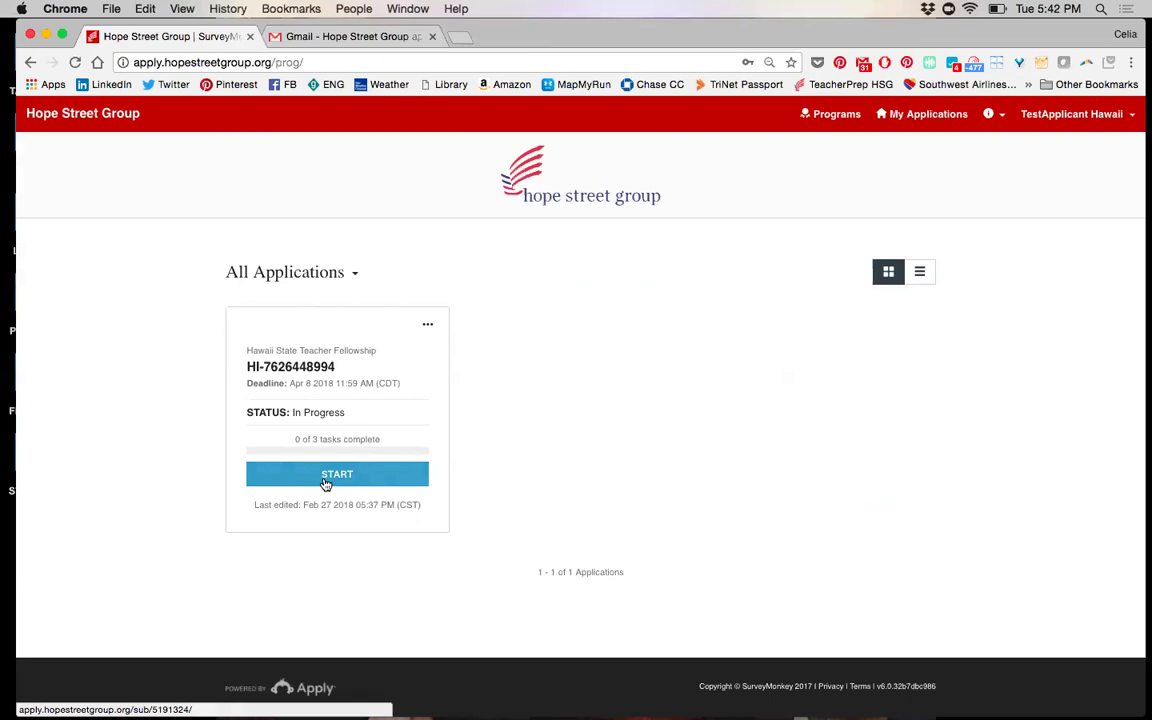
# Start the Hawaii fellowship application and open its Personal Information Form task
pyautogui.click(325, 484)
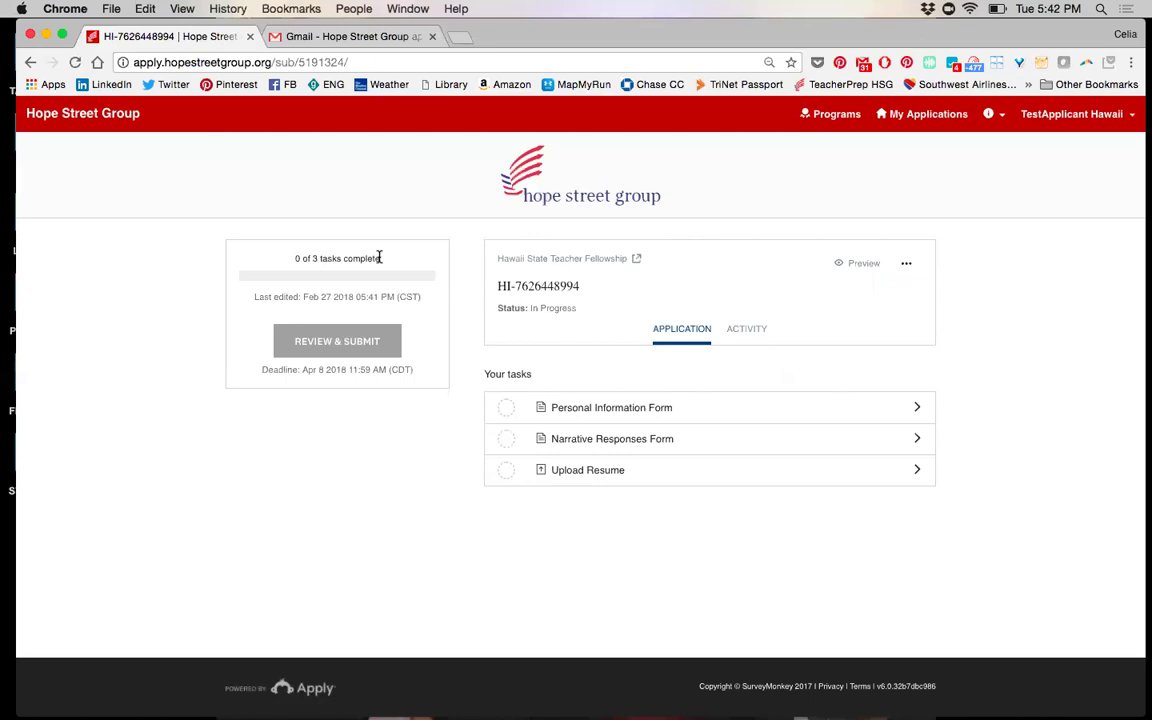
pyautogui.moveTo(379, 258); pyautogui.dragTo(283, 265)
pyautogui.click(396, 250)
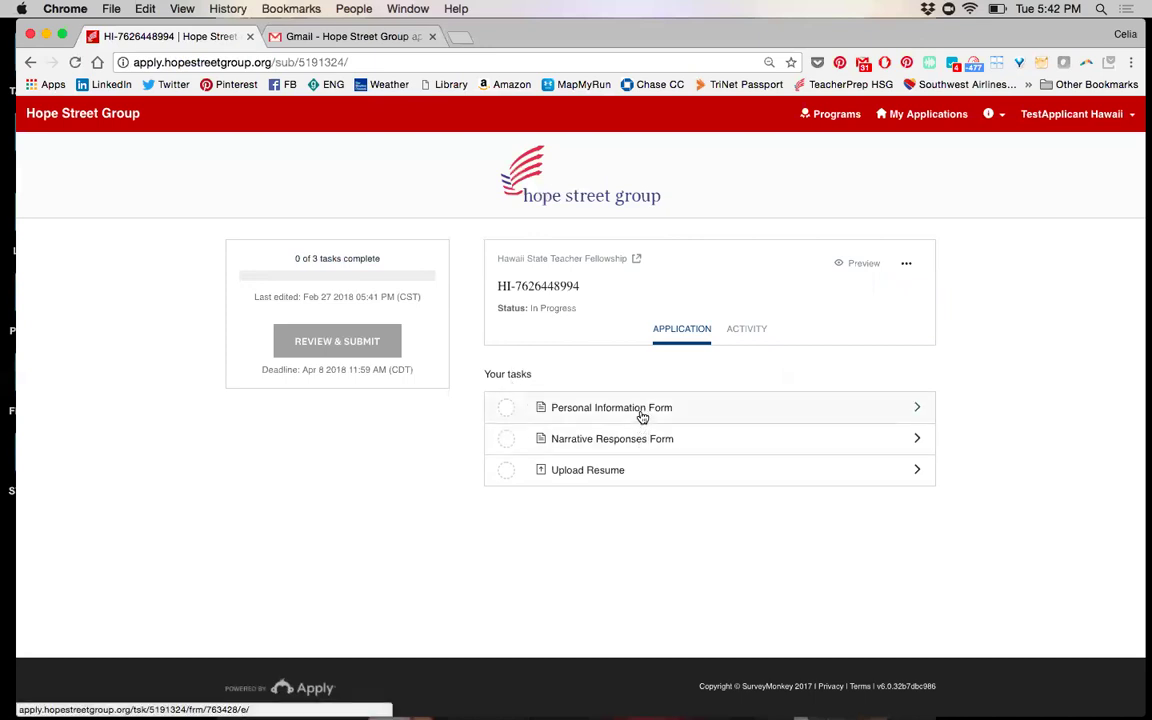
pyautogui.click(643, 416)
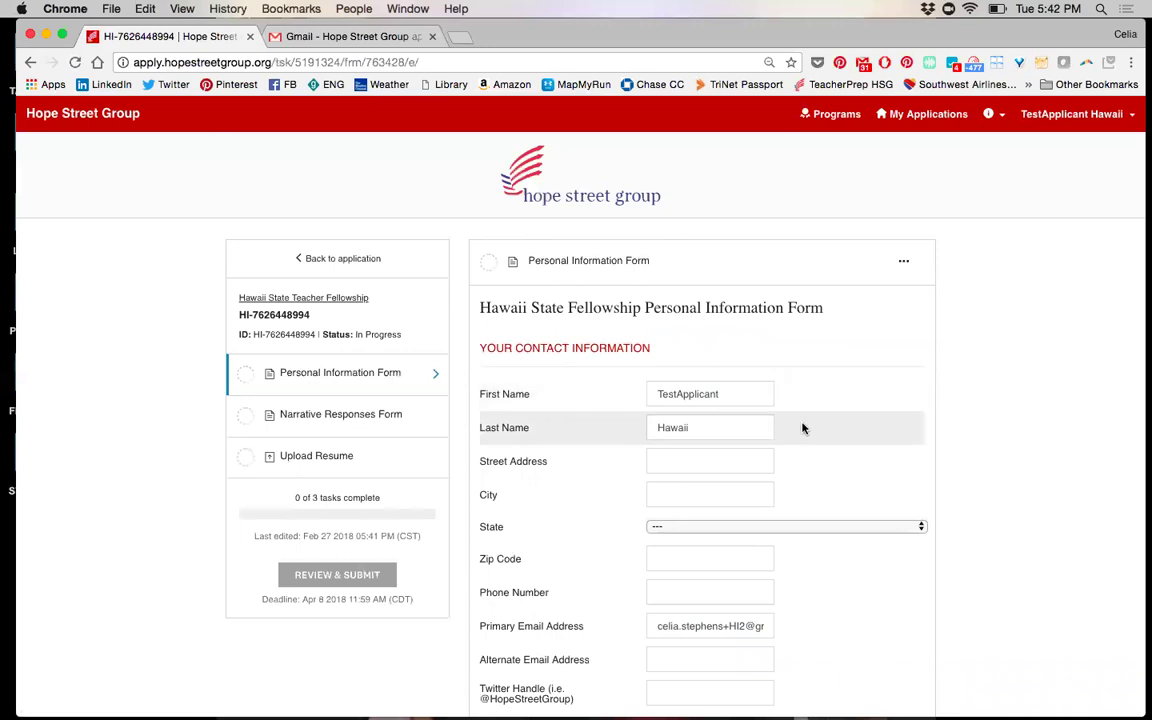
# Fill in a placeholder street address and city, state Hawaii, and zip 00000
pyautogui.scroll(-3, 804, 428)
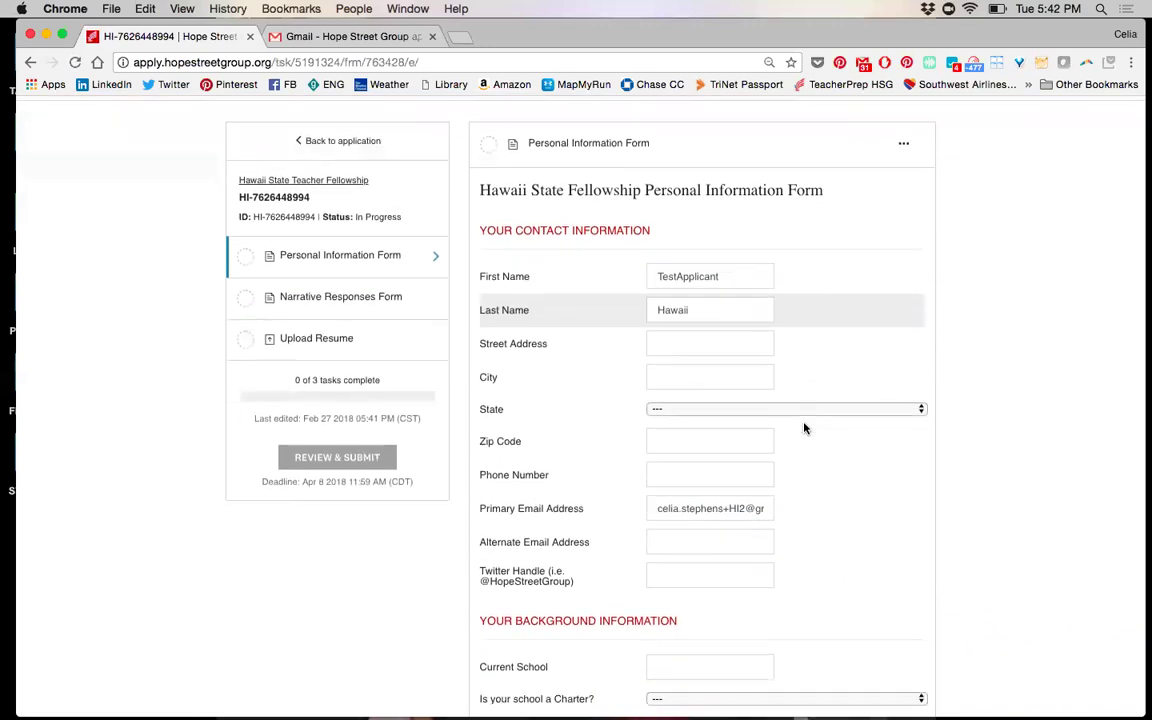
pyautogui.click(723, 334)
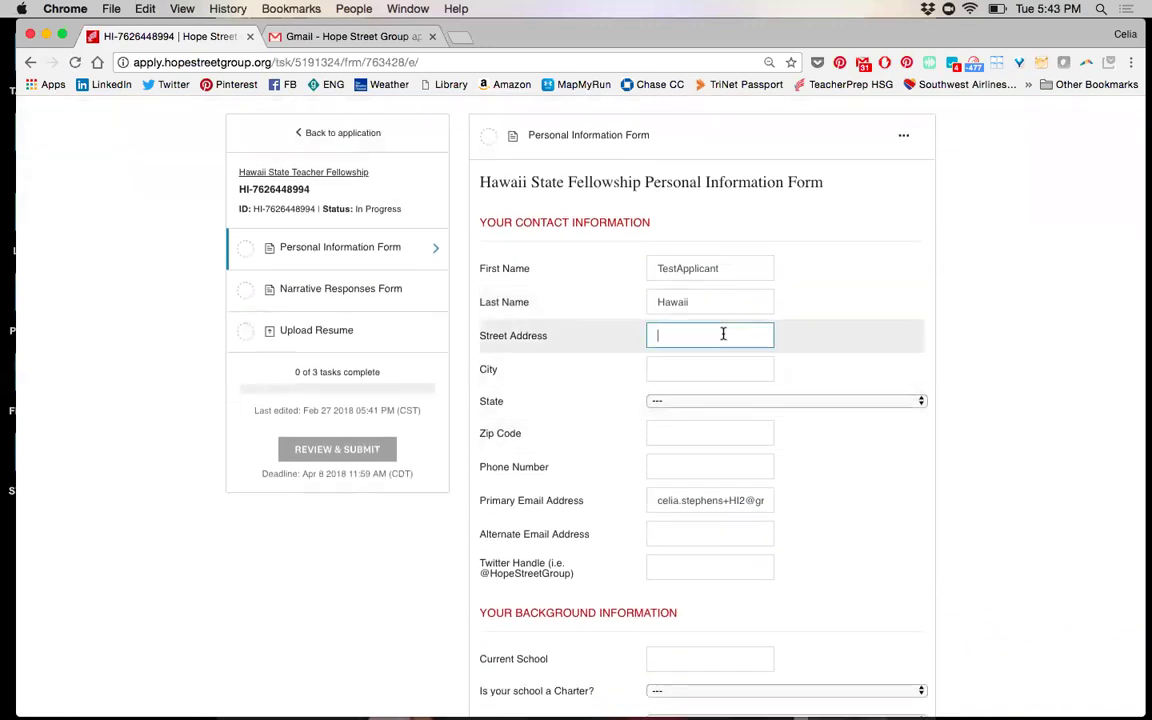
pyautogui.write('fake')
pyautogui.press('Down')
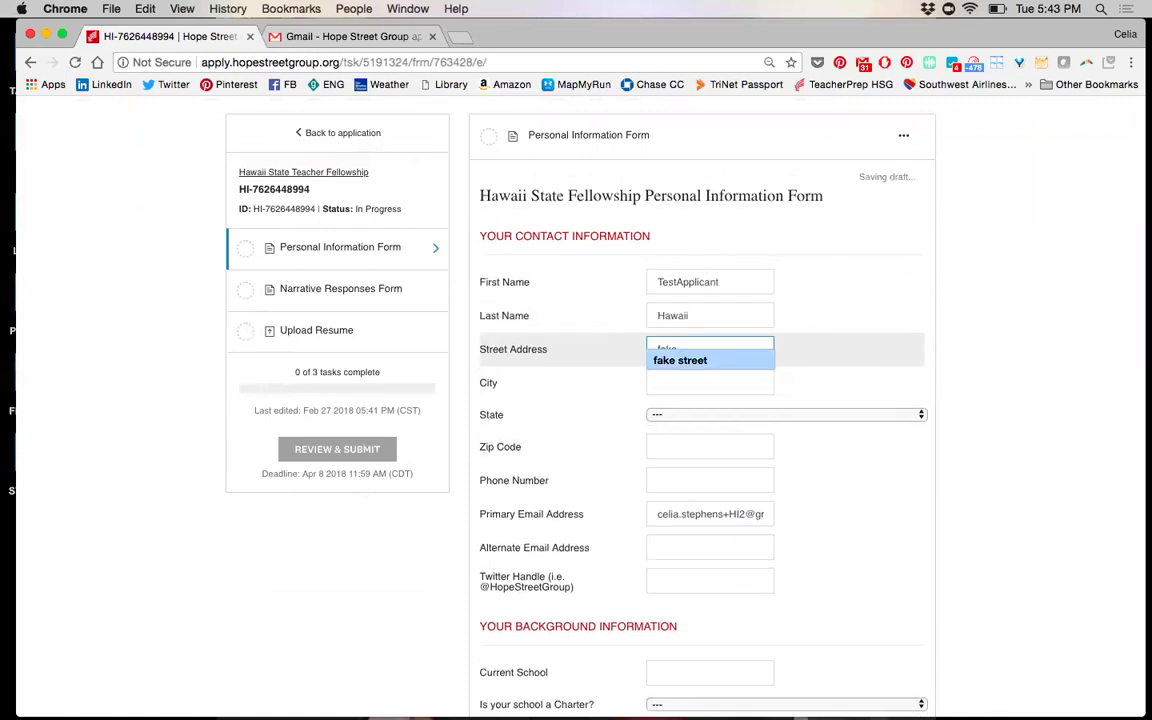
pyautogui.press('Tab')
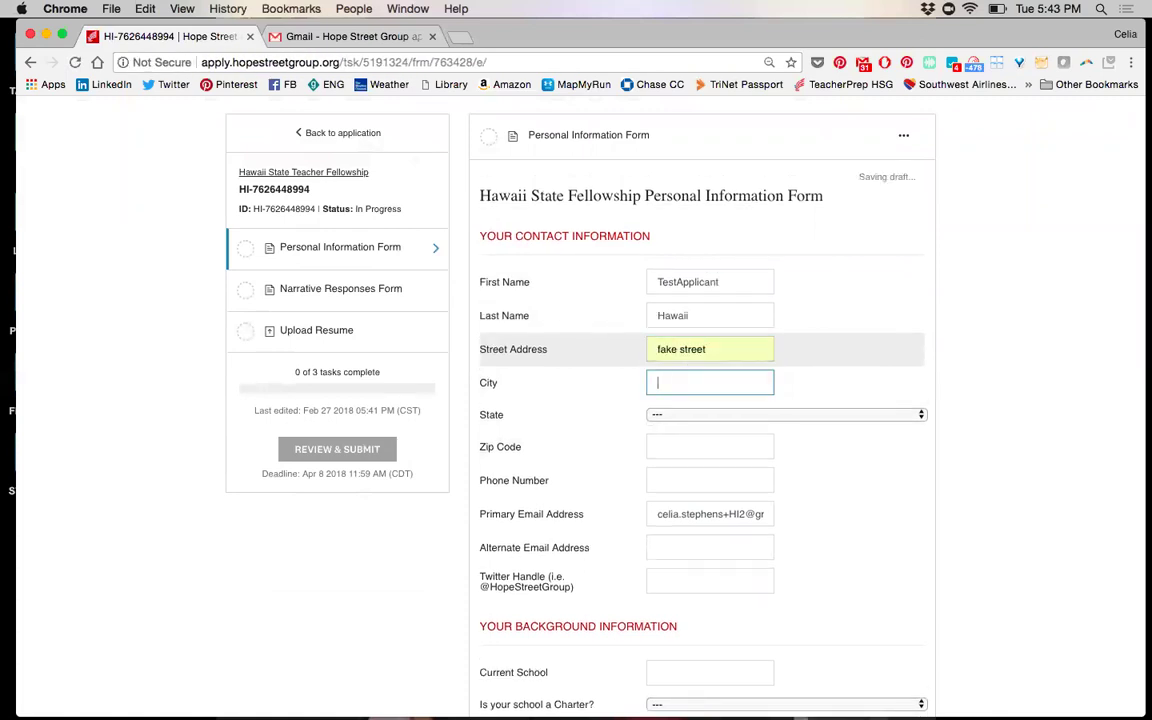
pyautogui.write('fake')
pyautogui.press('Down')
pyautogui.press('Tab')
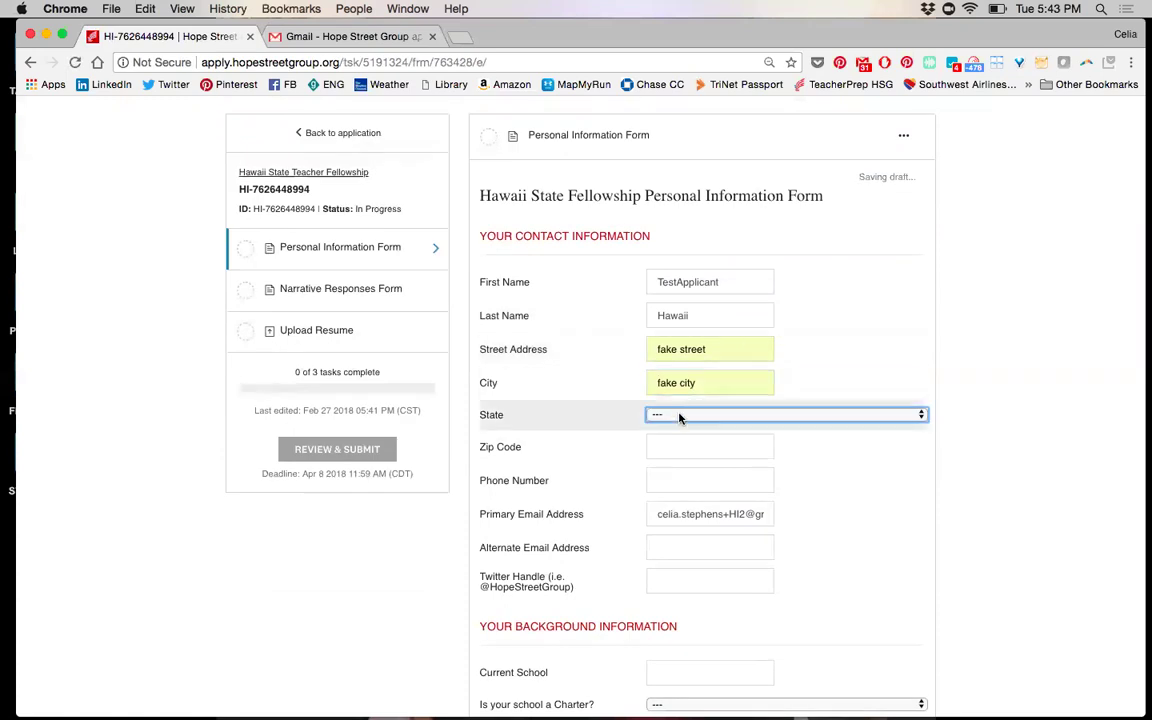
pyautogui.click(679, 416)
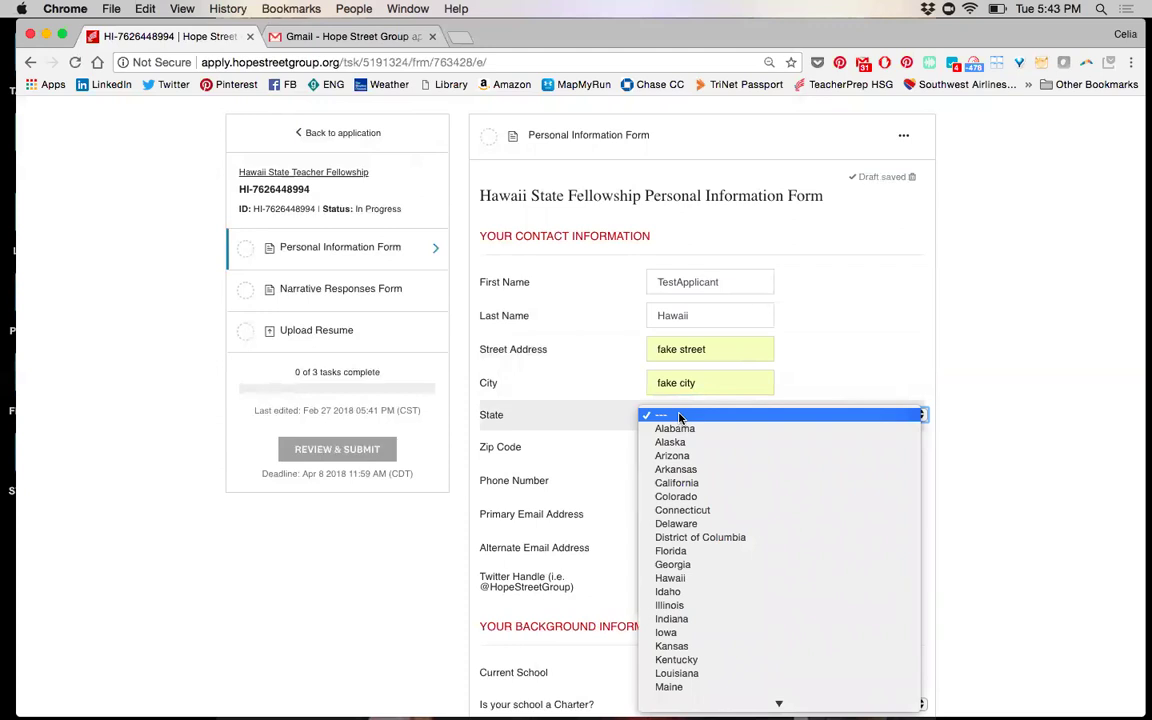
pyautogui.press('u')
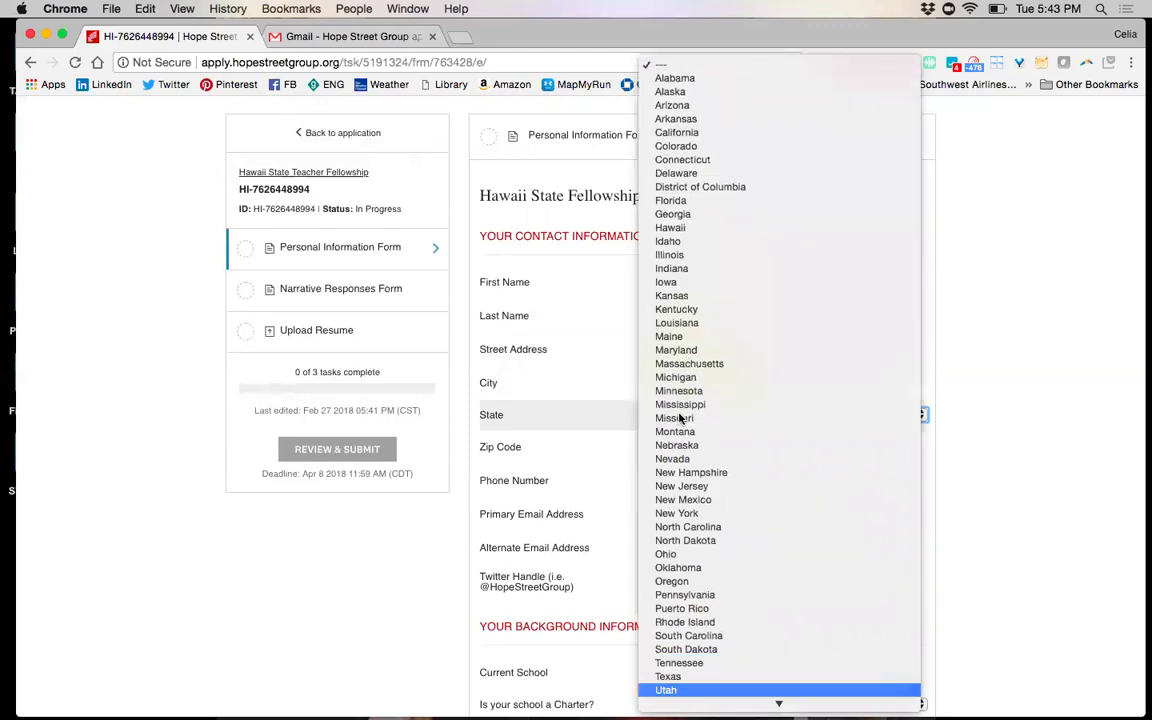
pyautogui.click(668, 227)
pyautogui.click(735, 451)
pyautogui.write('00000')
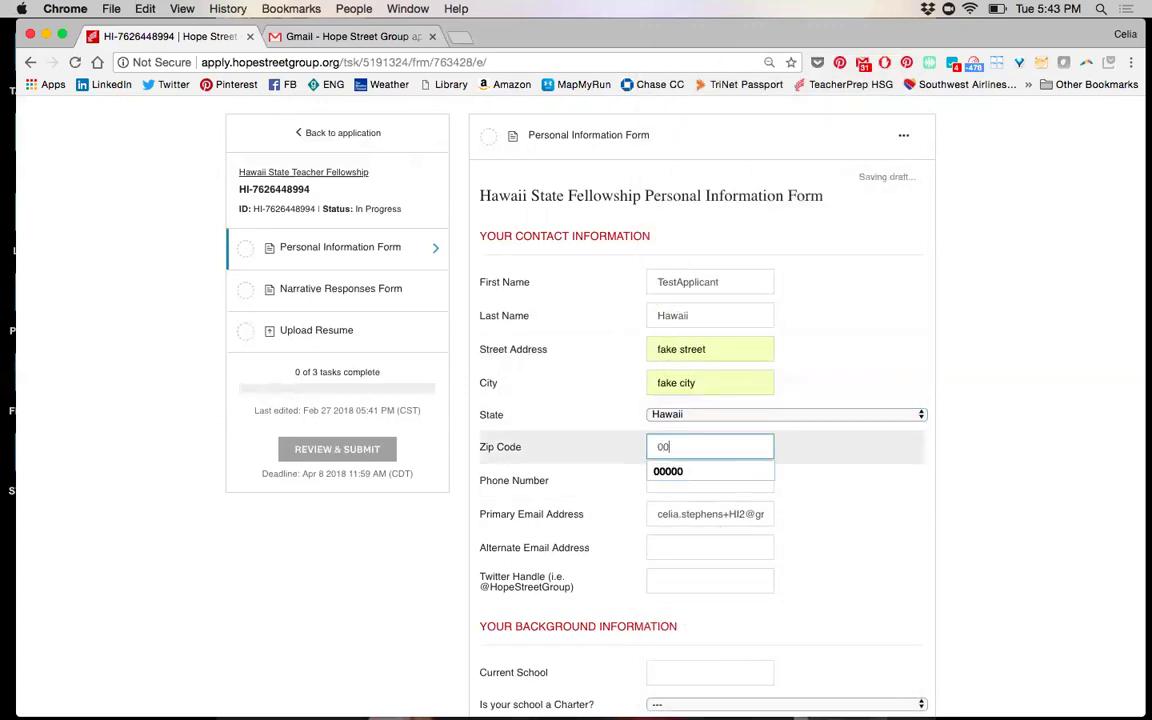
pyautogui.click(713, 471)
# Add the phone number, an alternate e-mail address and the Twitter handle
pyautogui.click(689, 480)
pyautogui.write('00')
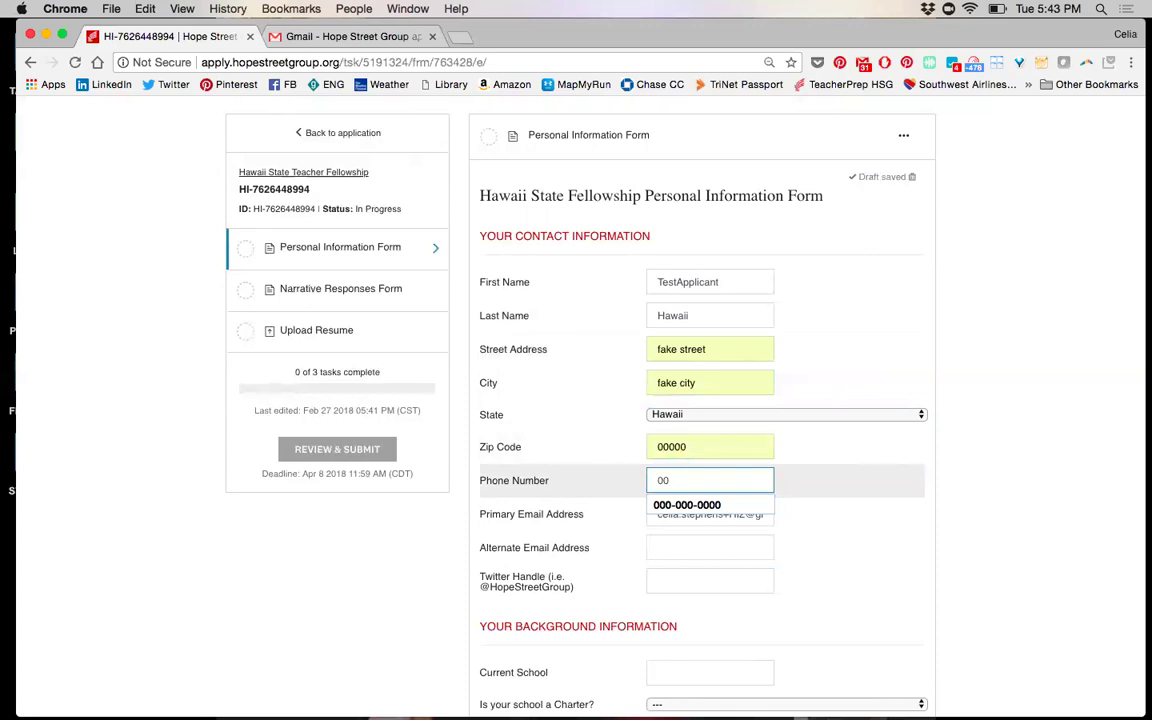
pyautogui.press('Down')
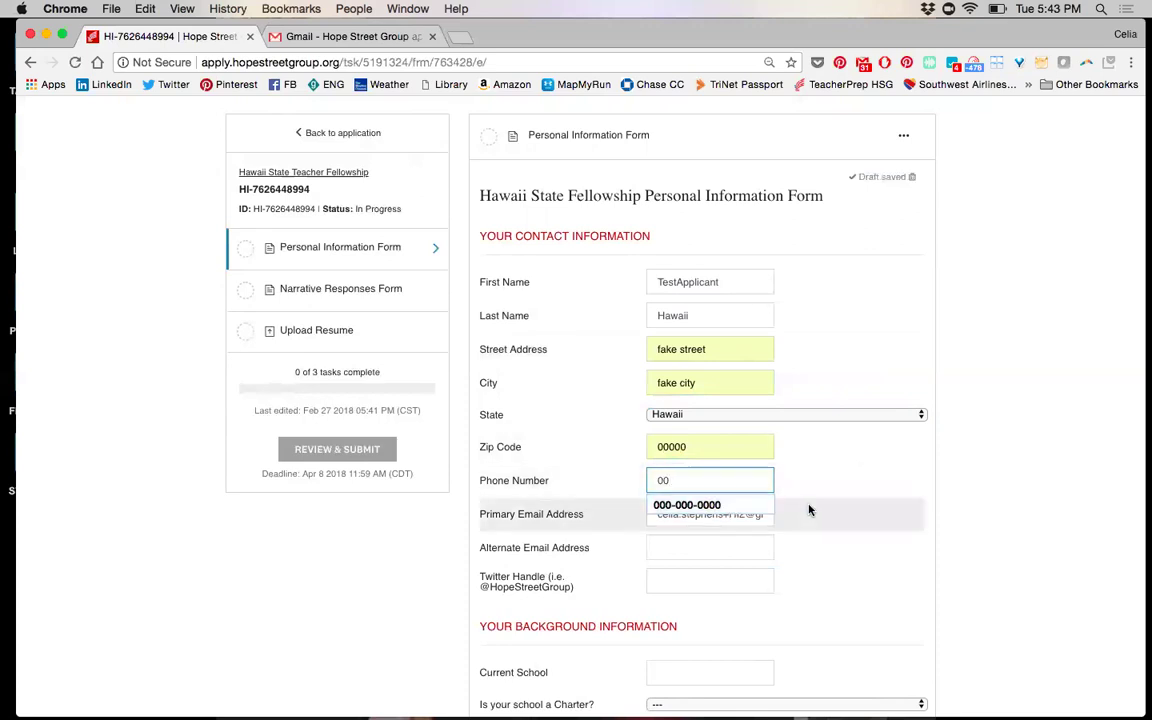
pyautogui.click(728, 504)
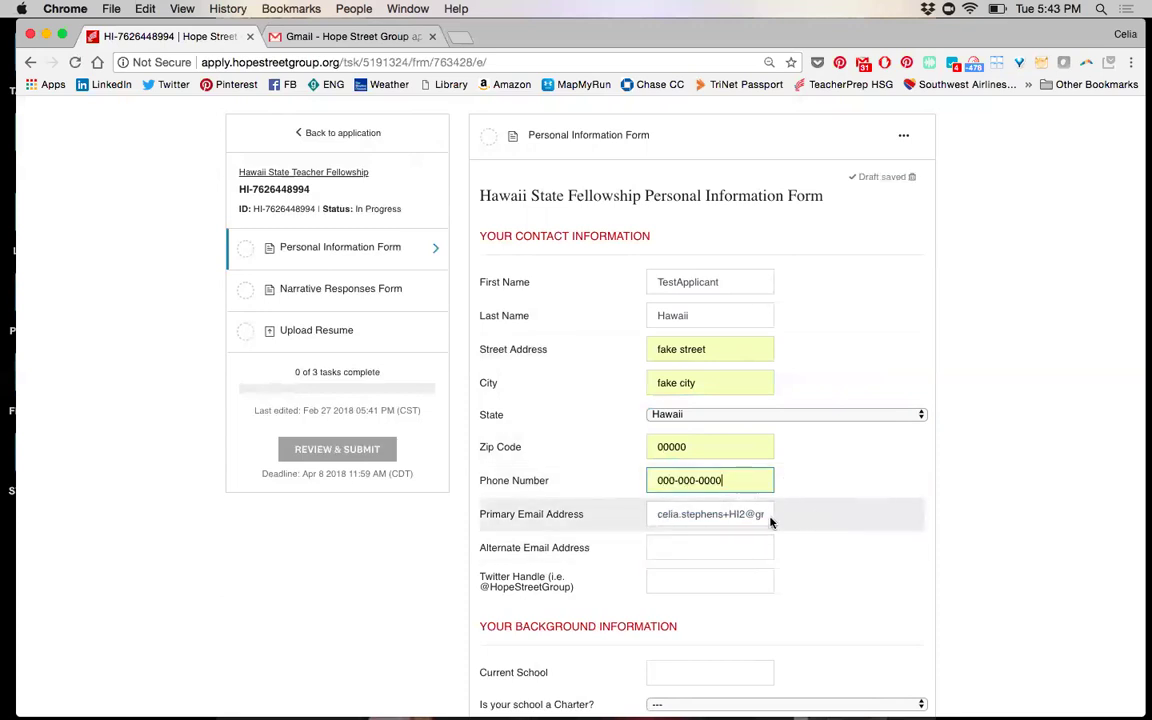
pyautogui.click(696, 542)
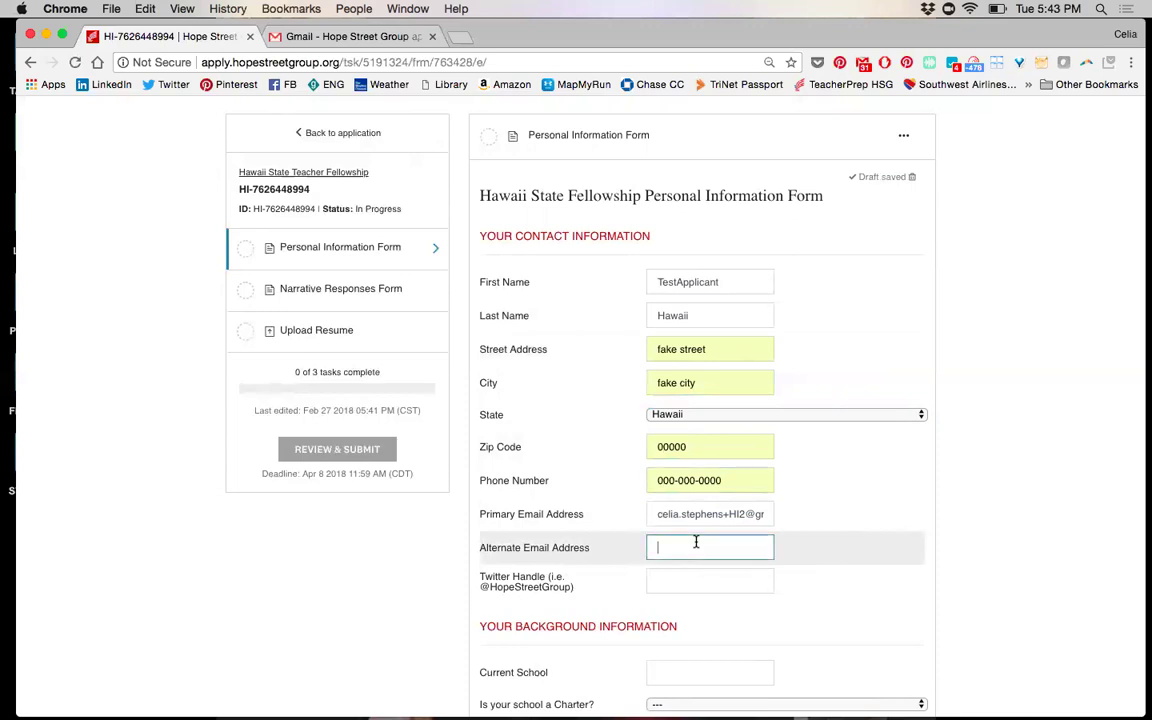
pyautogui.click(709, 580)
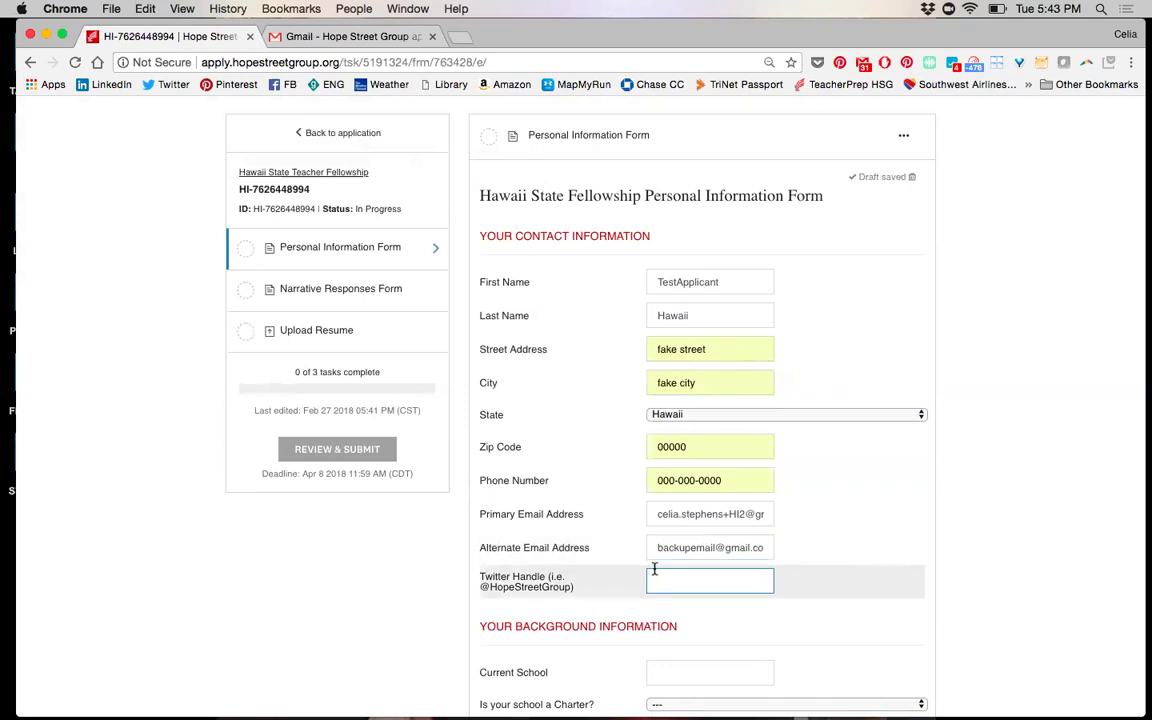
pyautogui.write('@HSG_')
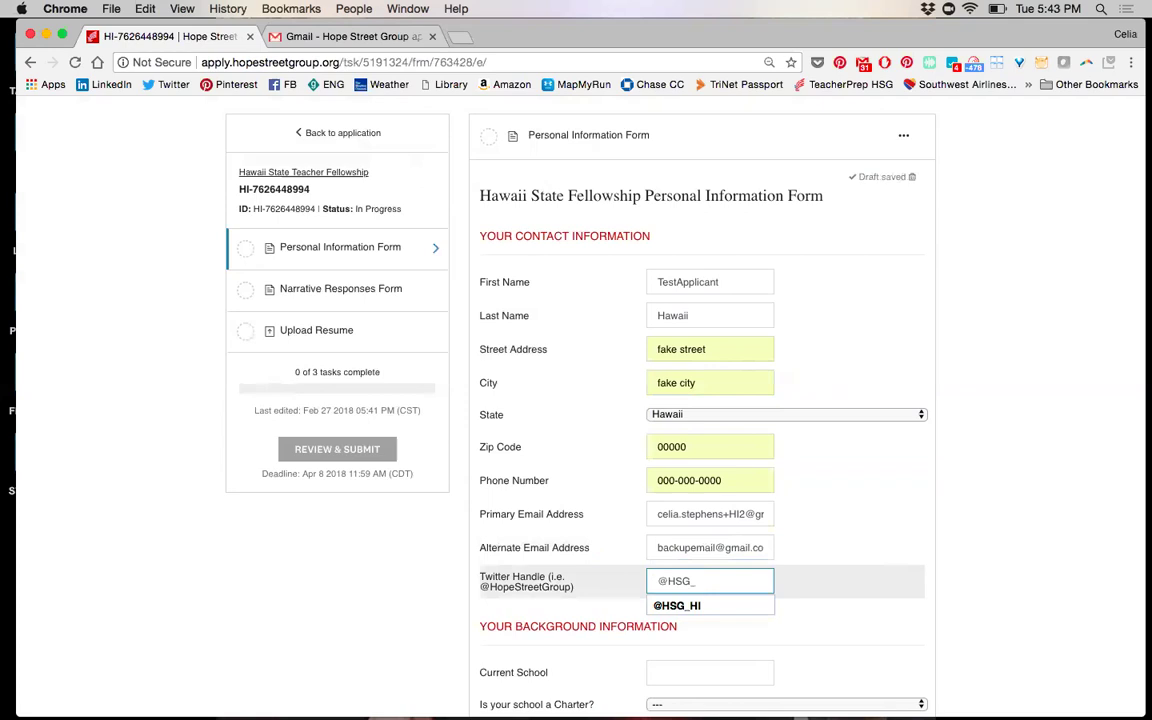
pyautogui.write('HI')
pyautogui.click(823, 607)
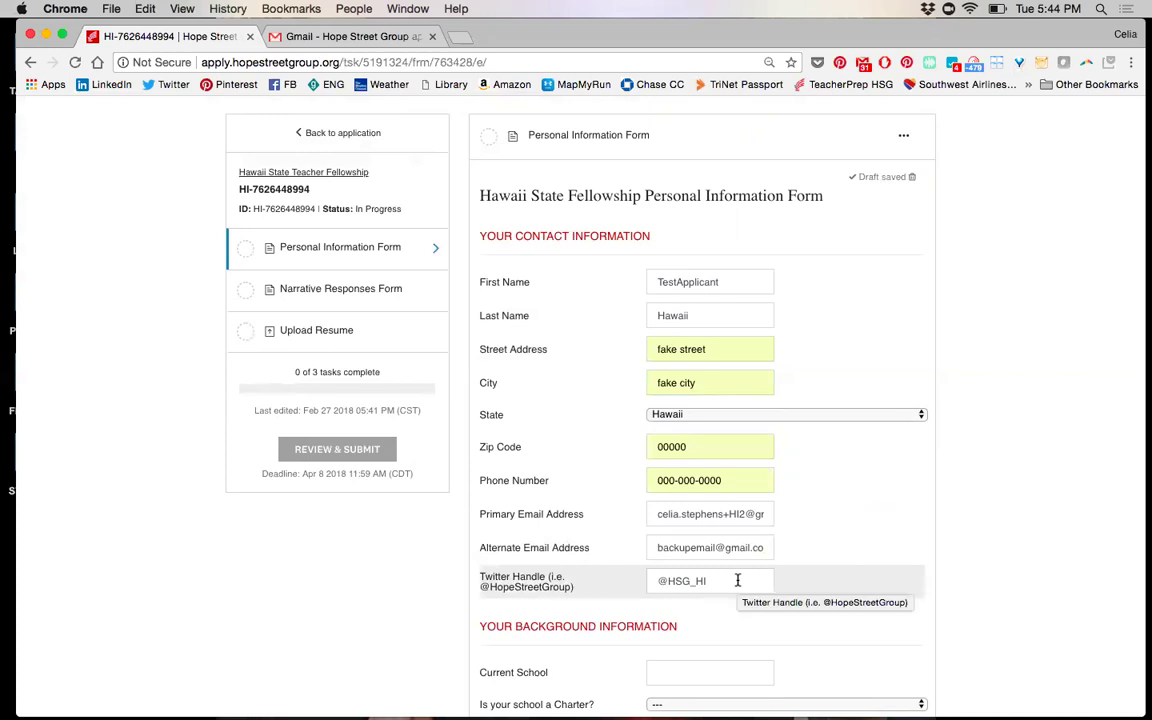
pyautogui.scroll(-10, 738, 580)
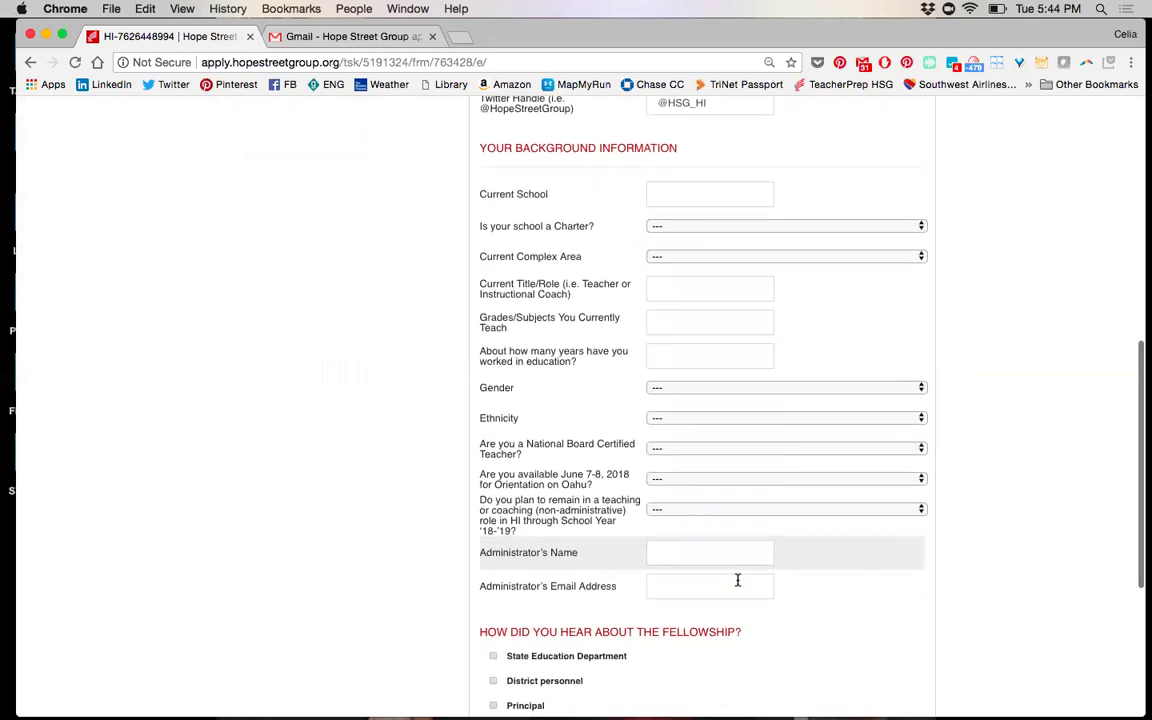
pyautogui.scroll(-1, 738, 582)
pyautogui.scroll(1, 738, 582)
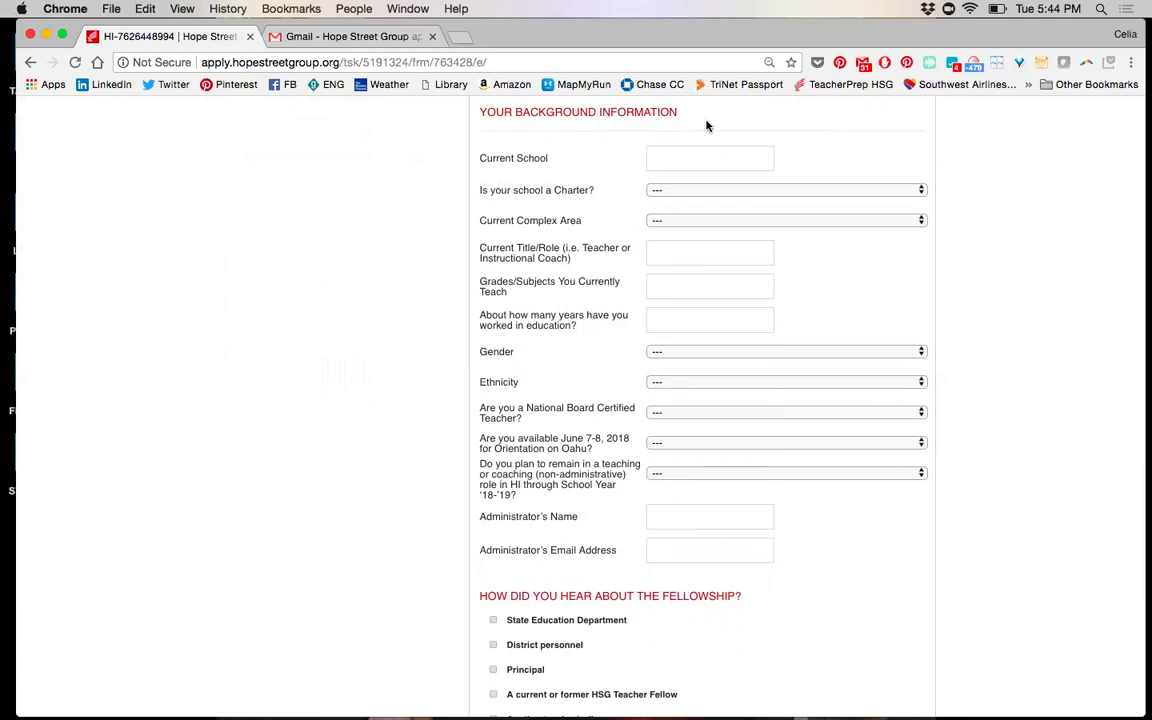
# Enter school 'Fake High School', charter Yes, and complex area Maui District Baldwin-Kekaulike-Maui
pyautogui.click(733, 160)
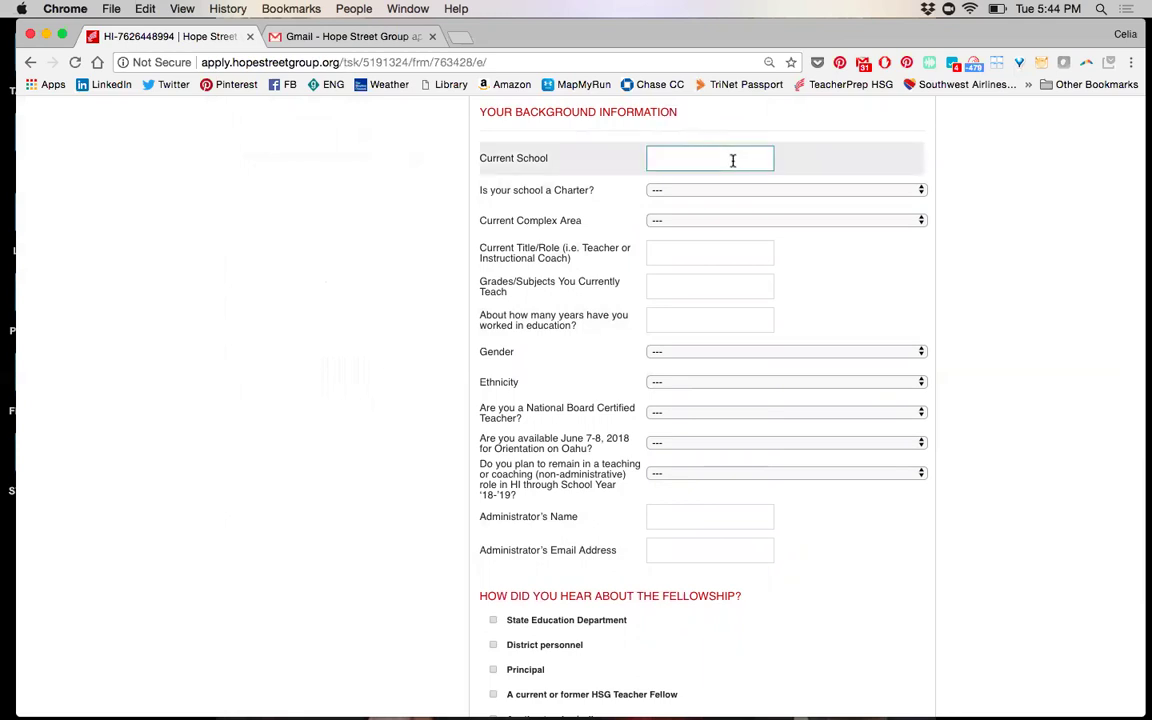
pyautogui.write('Fake High School')
pyautogui.click(755, 189)
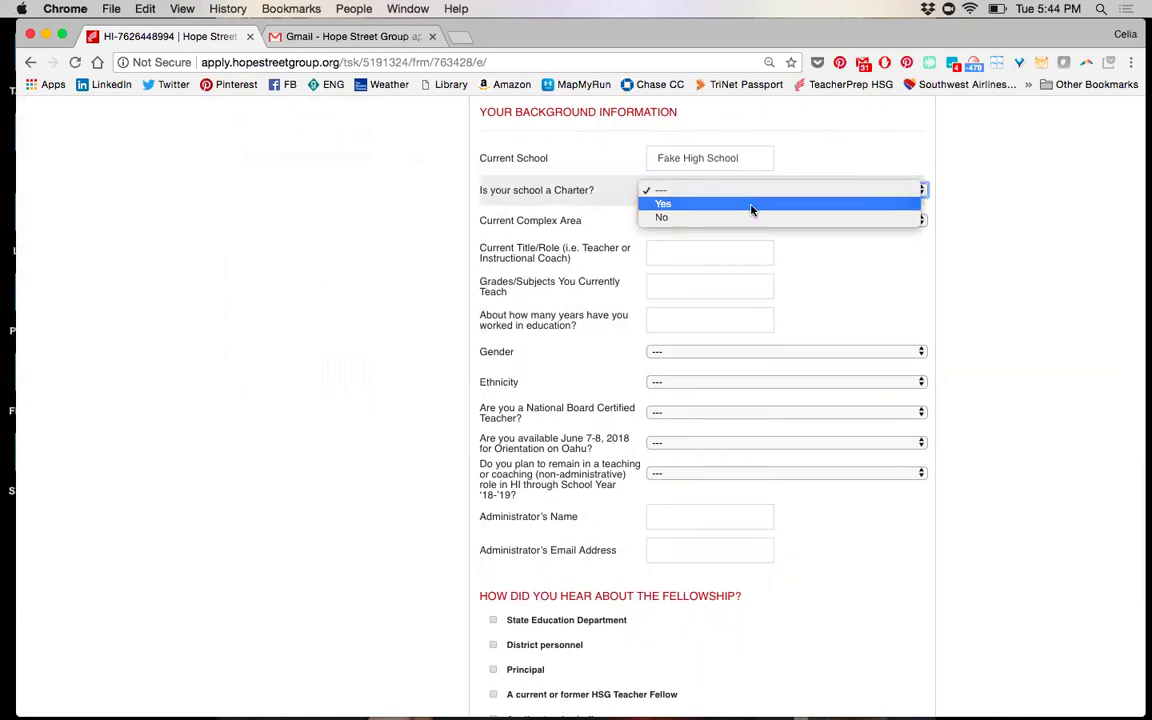
pyautogui.click(752, 205)
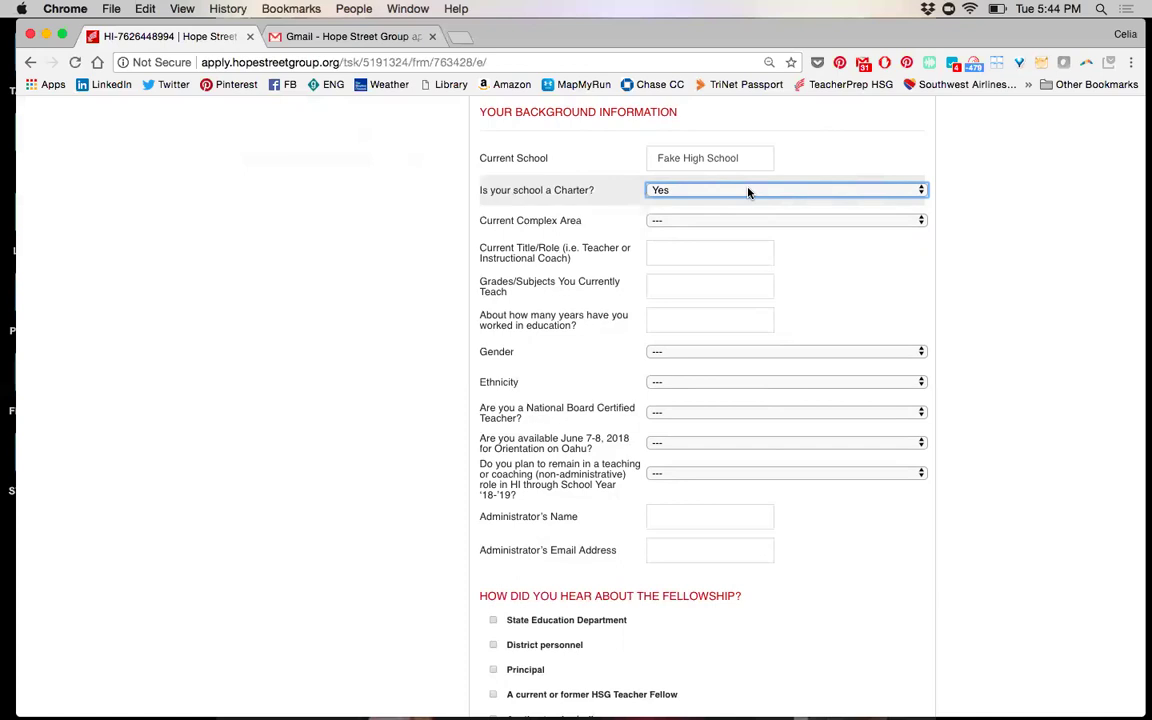
pyautogui.click(700, 221)
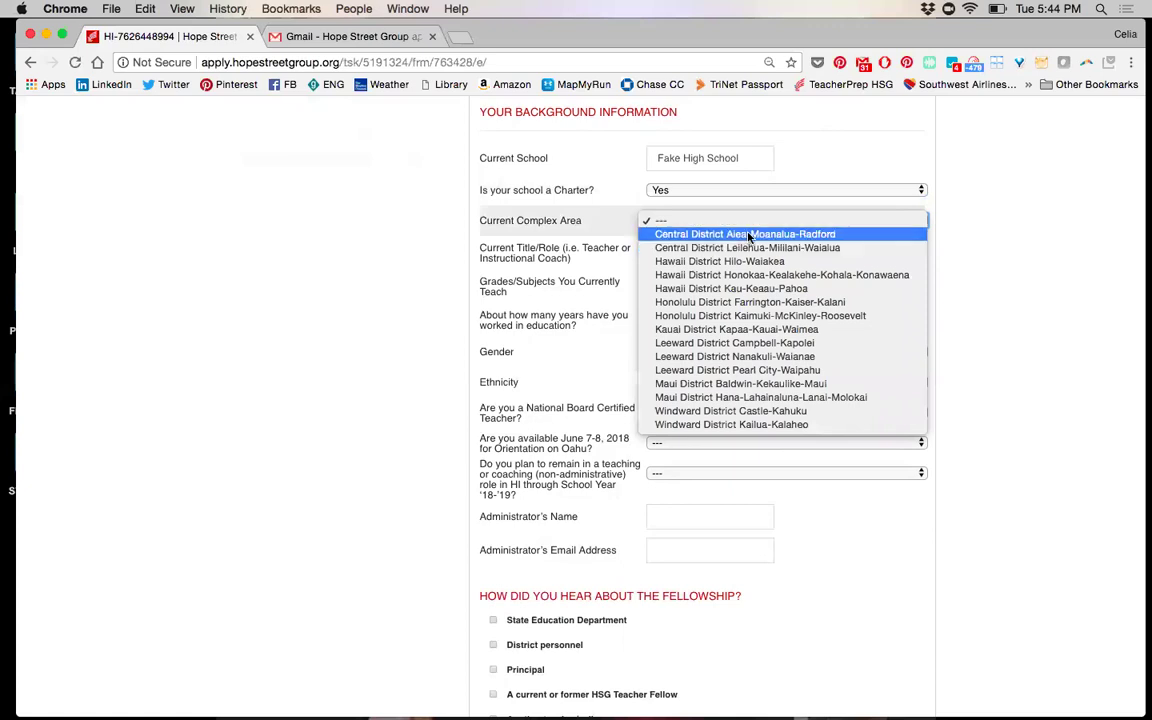
pyautogui.click(746, 388)
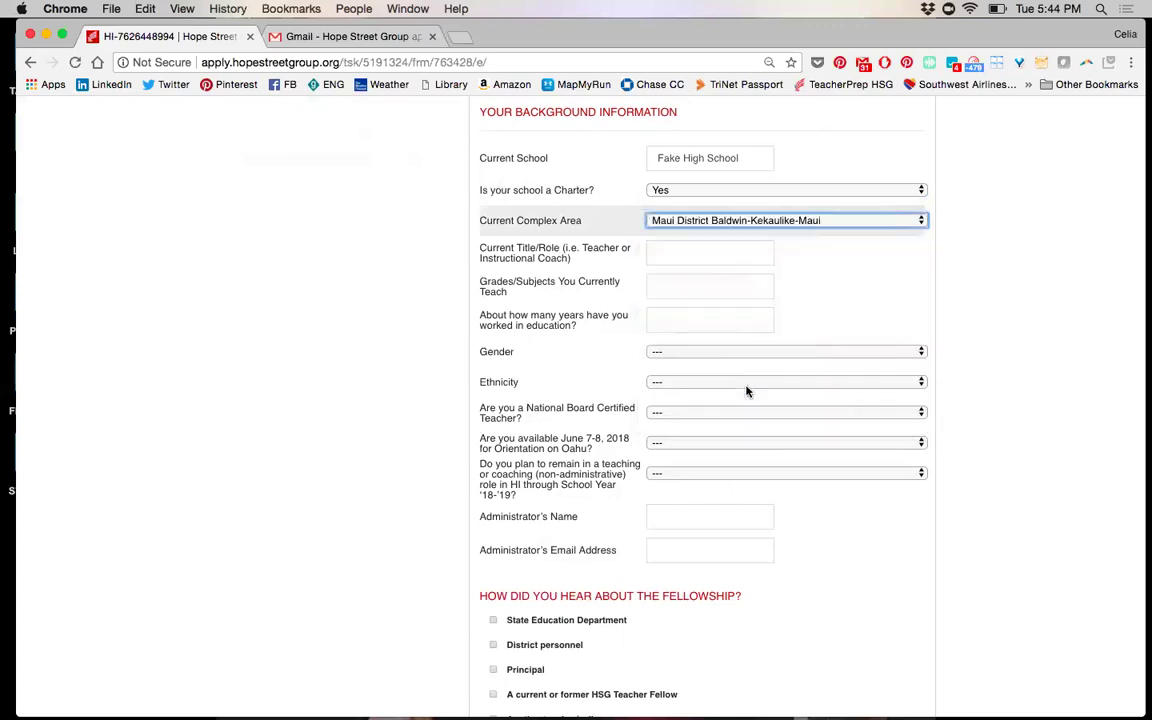
# Enter role 'Teacher' and grades/subjects '4th grade all subjects'
pyautogui.click(713, 252)
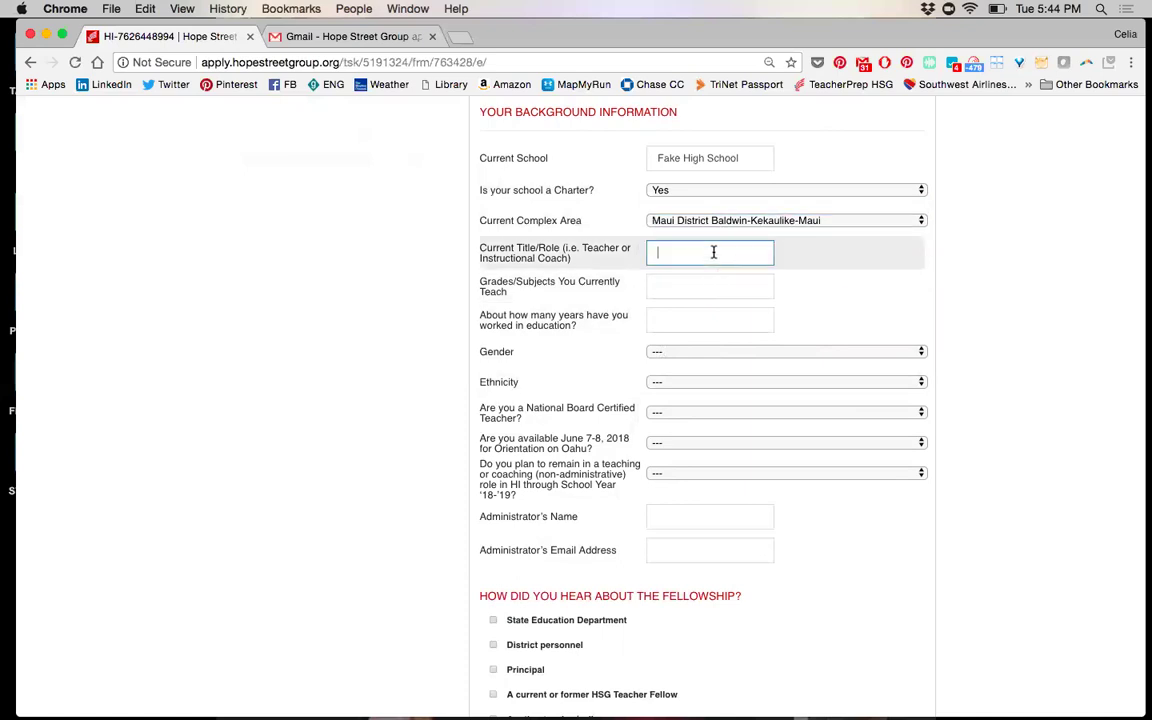
pyautogui.write('Teacher')
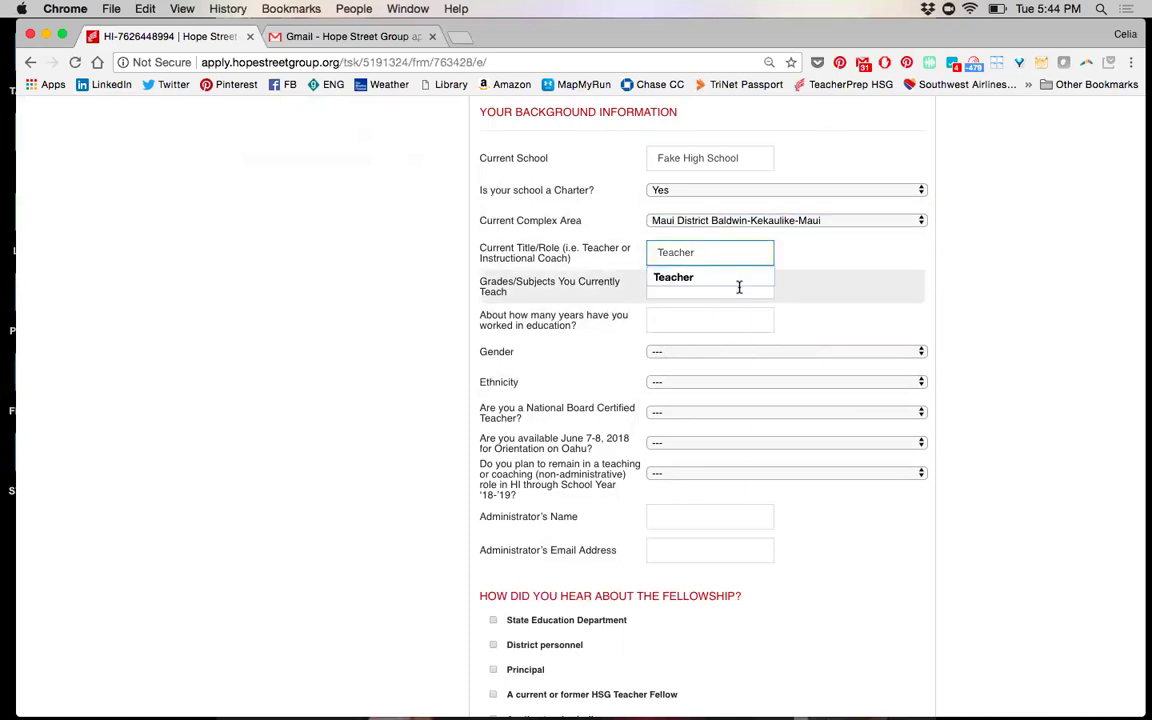
pyautogui.click(795, 292)
pyautogui.click(730, 285)
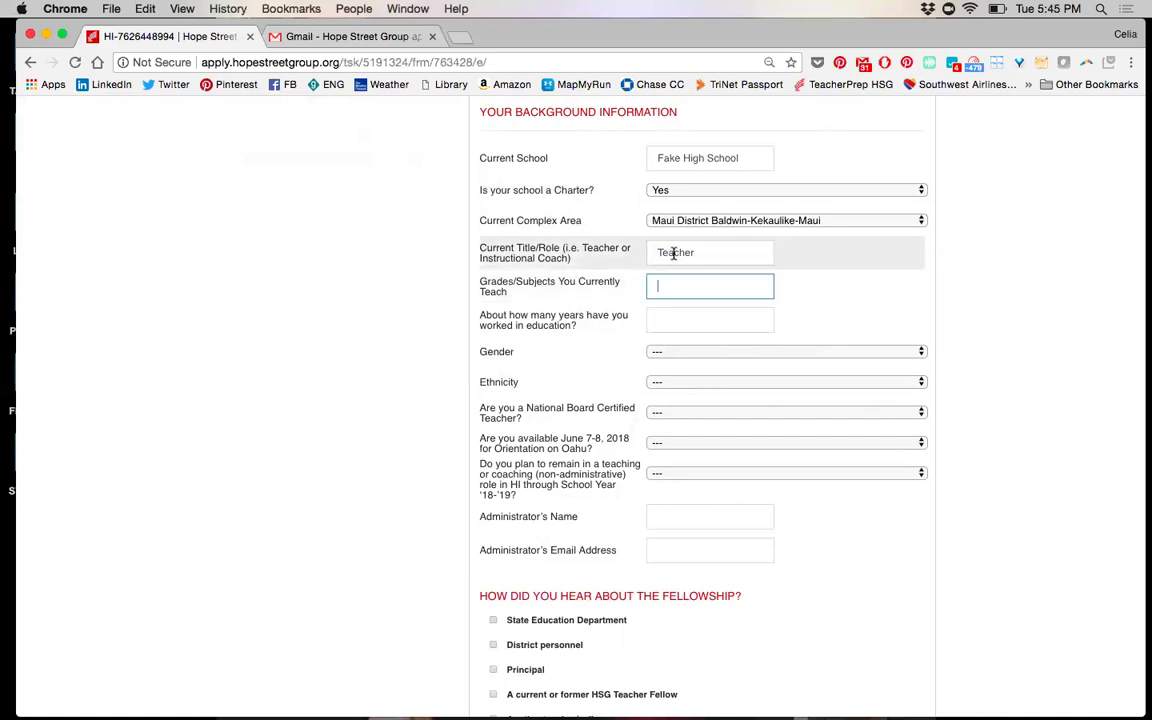
pyautogui.write('4th gra')
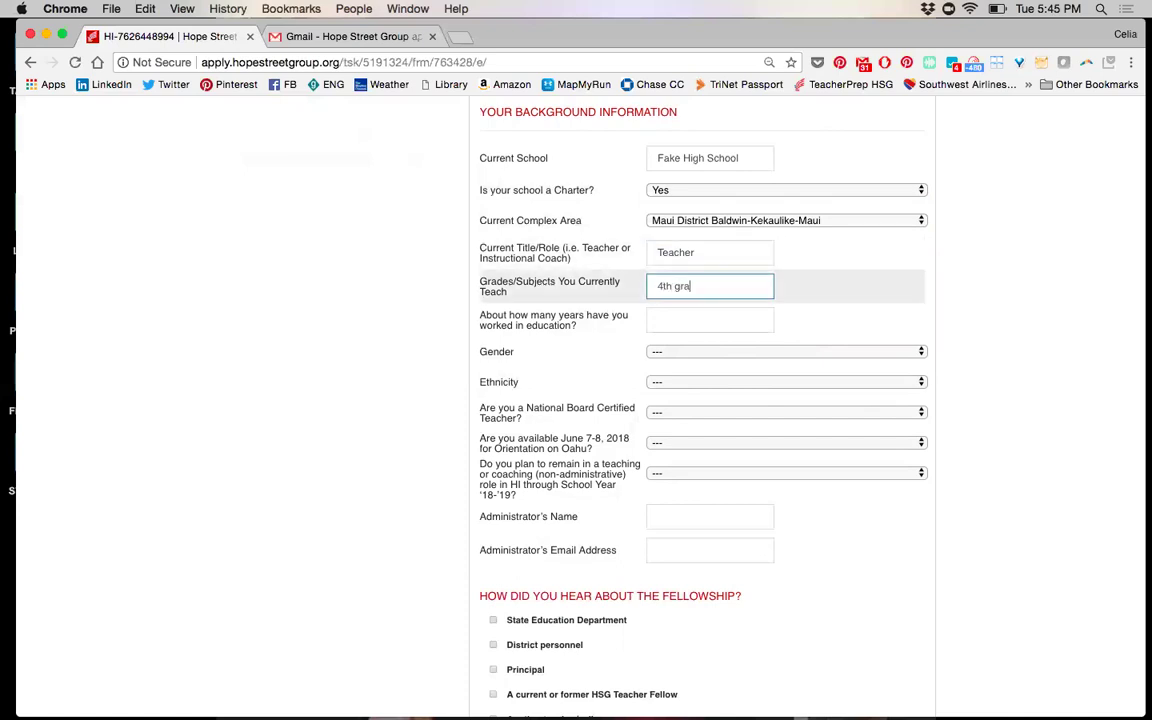
pyautogui.write('de all subjects')
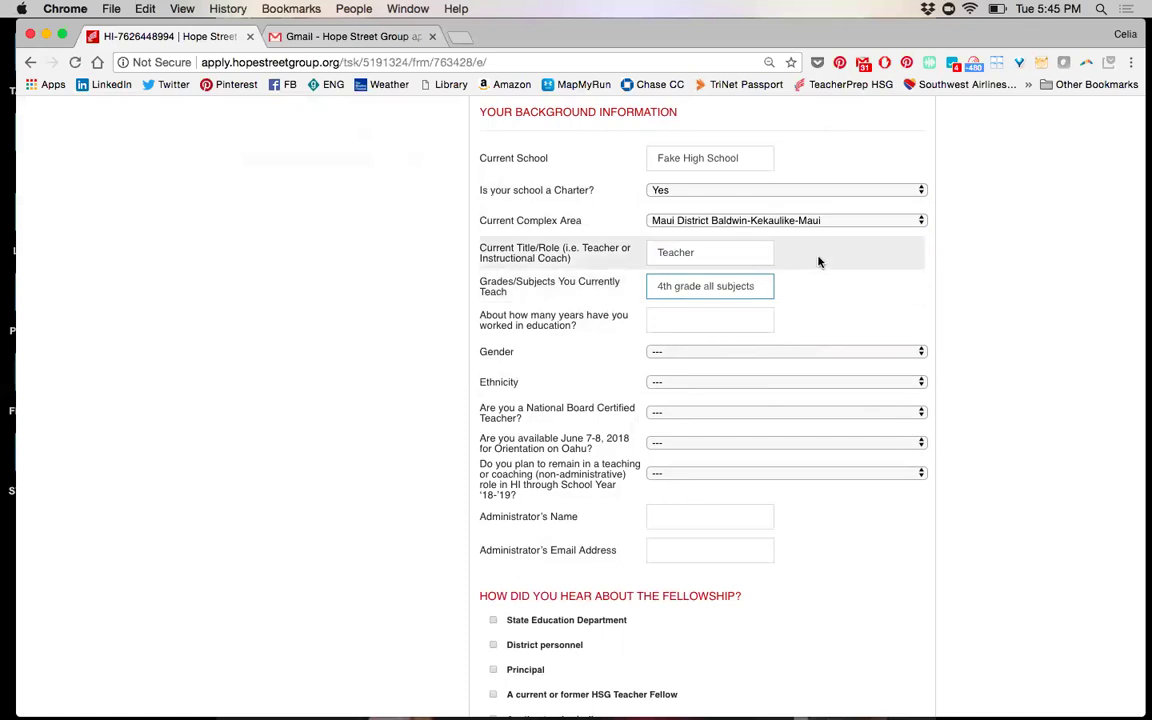
# Replace the role with 'Instructional Coach' and the grades/subjects with 'K-5 math'
pyautogui.doubleClick(705, 253)
pyautogui.write('Instructional Coach')
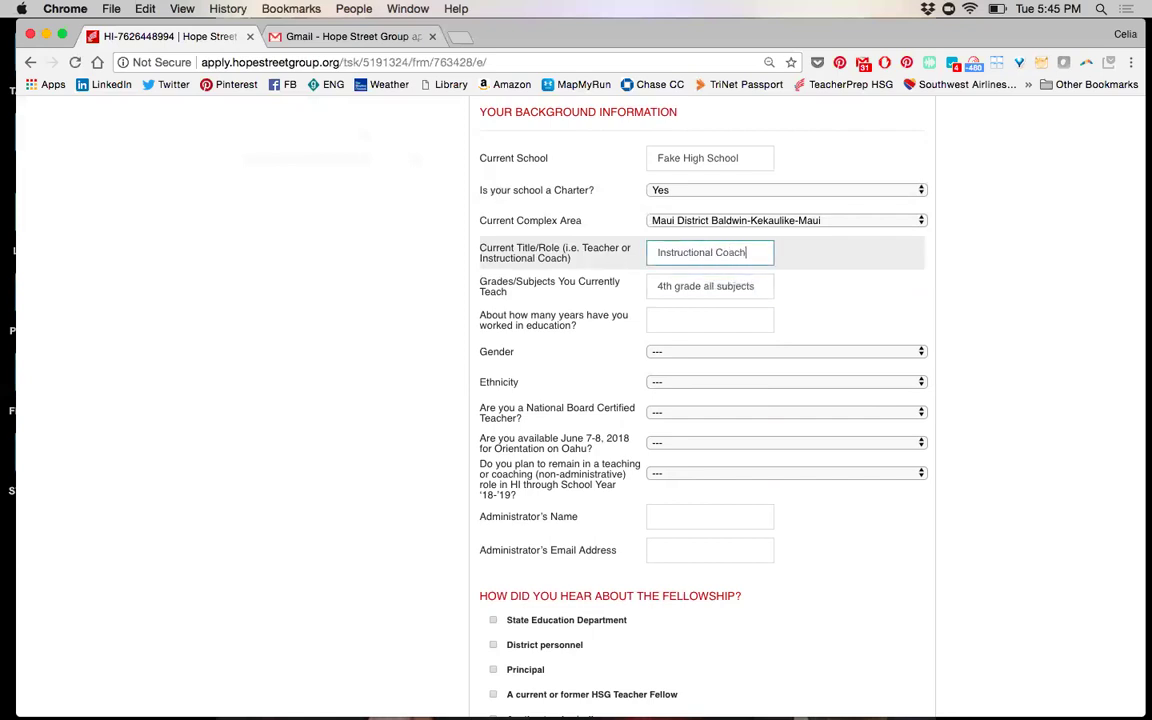
pyautogui.click(688, 285)
pyautogui.tripleClick(688, 285)
pyautogui.write('K')
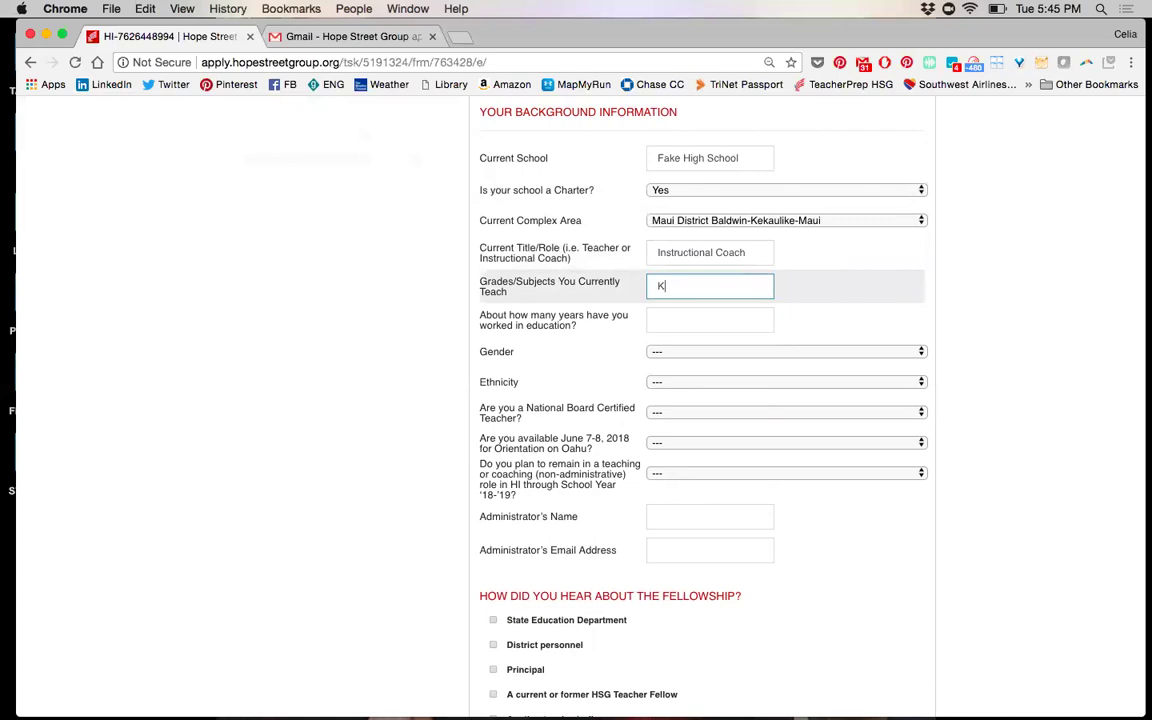
pyautogui.write('-5 math')
pyautogui.tripleClick(720, 255)
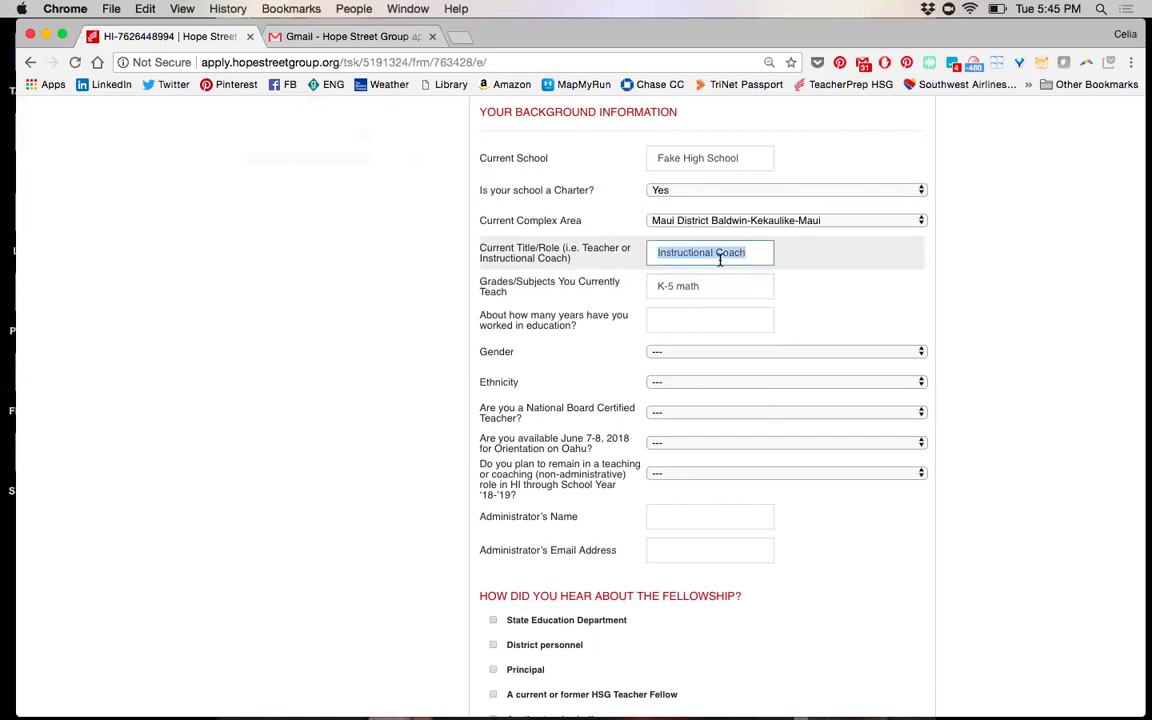
pyautogui.click(718, 284)
pyautogui.tripleClick(718, 284)
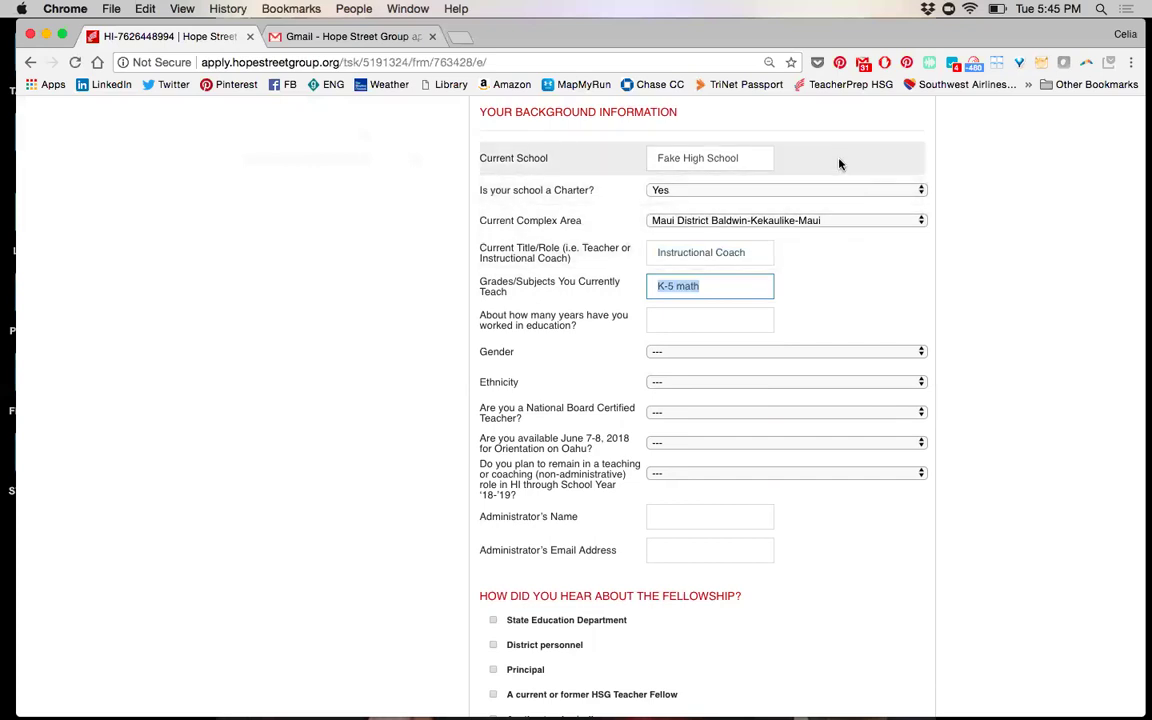
pyautogui.click(736, 317)
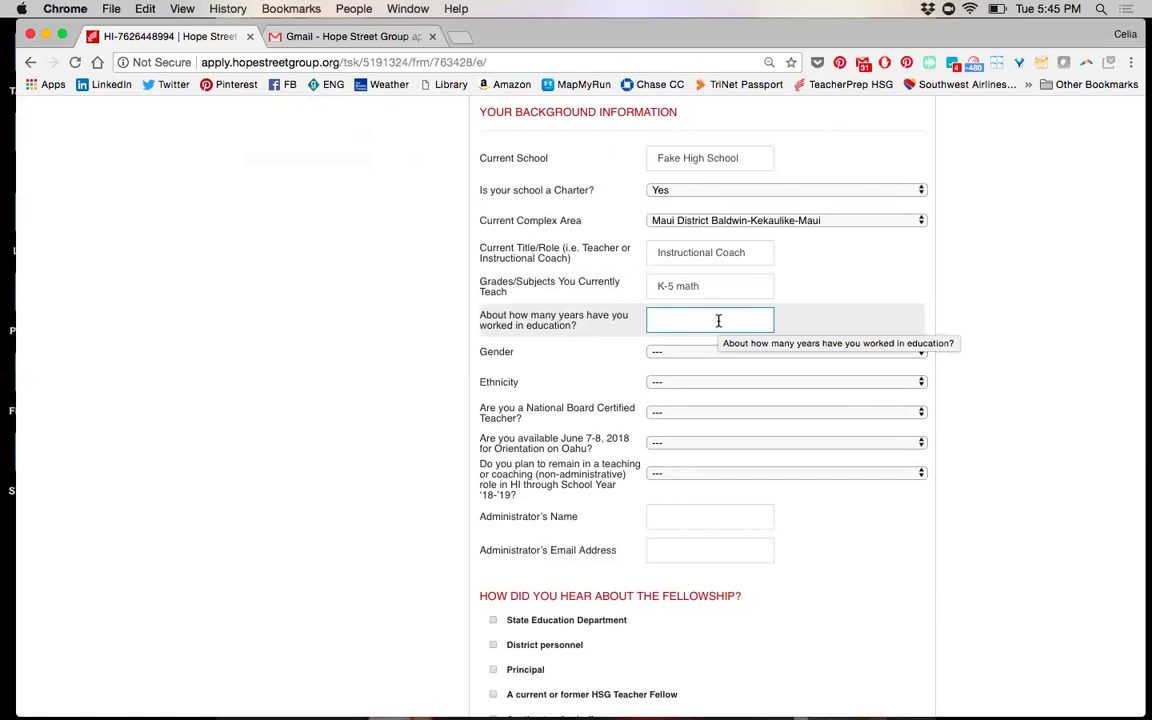
# Enter 25 years, Female, Native Hawaiian or Other Pacific Islander, National Board Yes, June 7-8 Yes
pyautogui.write('25')
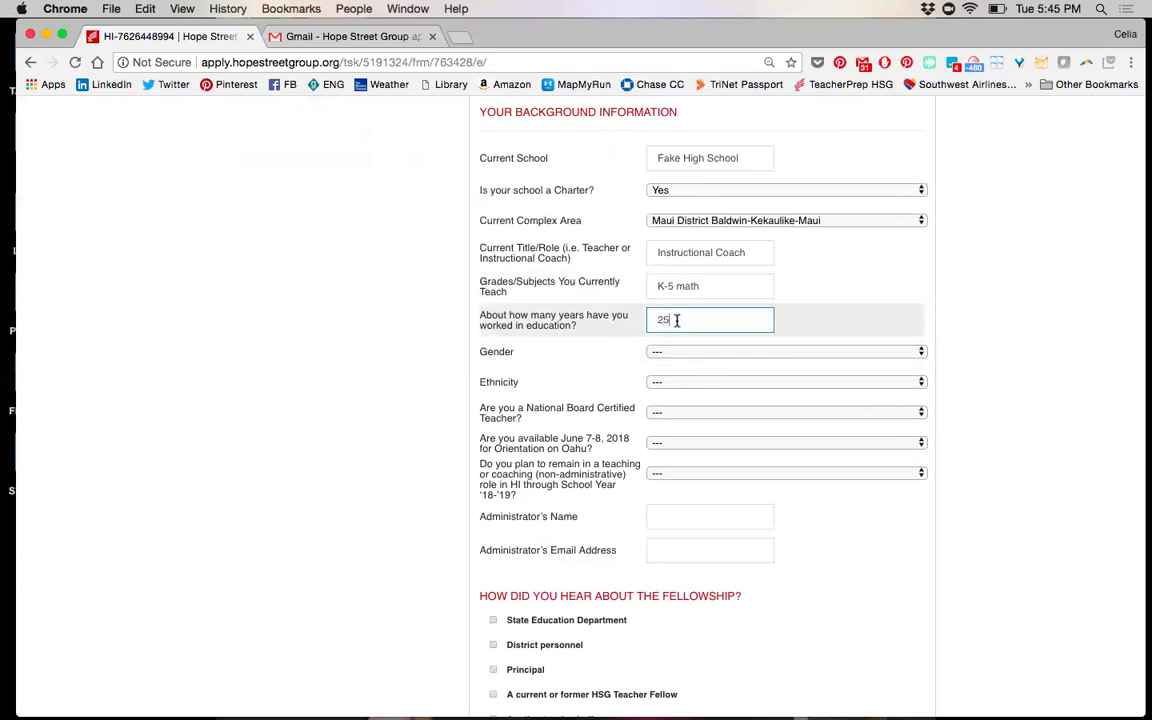
pyautogui.click(668, 352)
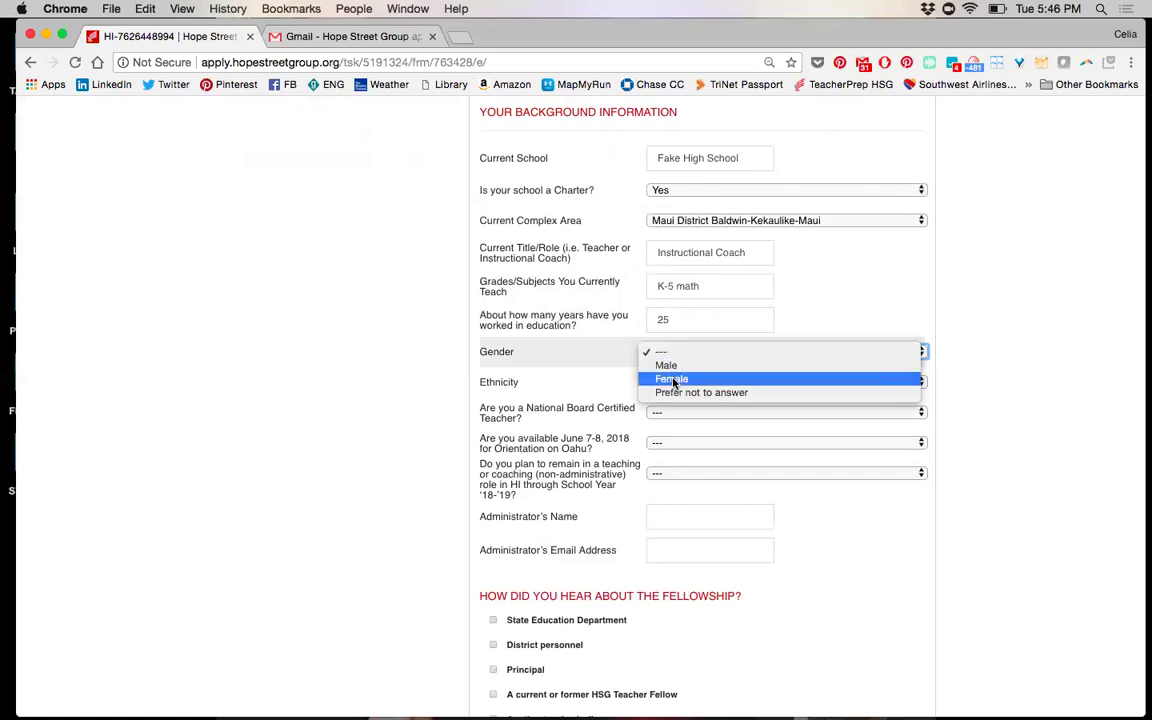
pyautogui.click(671, 379)
pyautogui.click(697, 382)
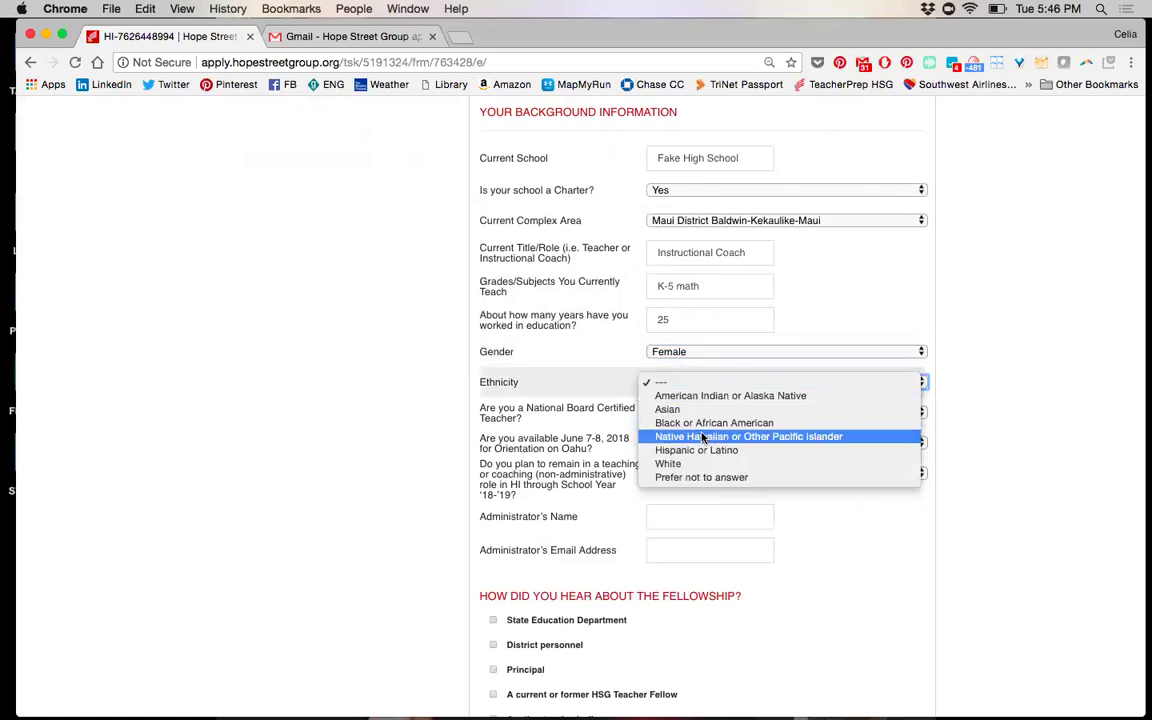
pyautogui.click(690, 436)
pyautogui.click(659, 413)
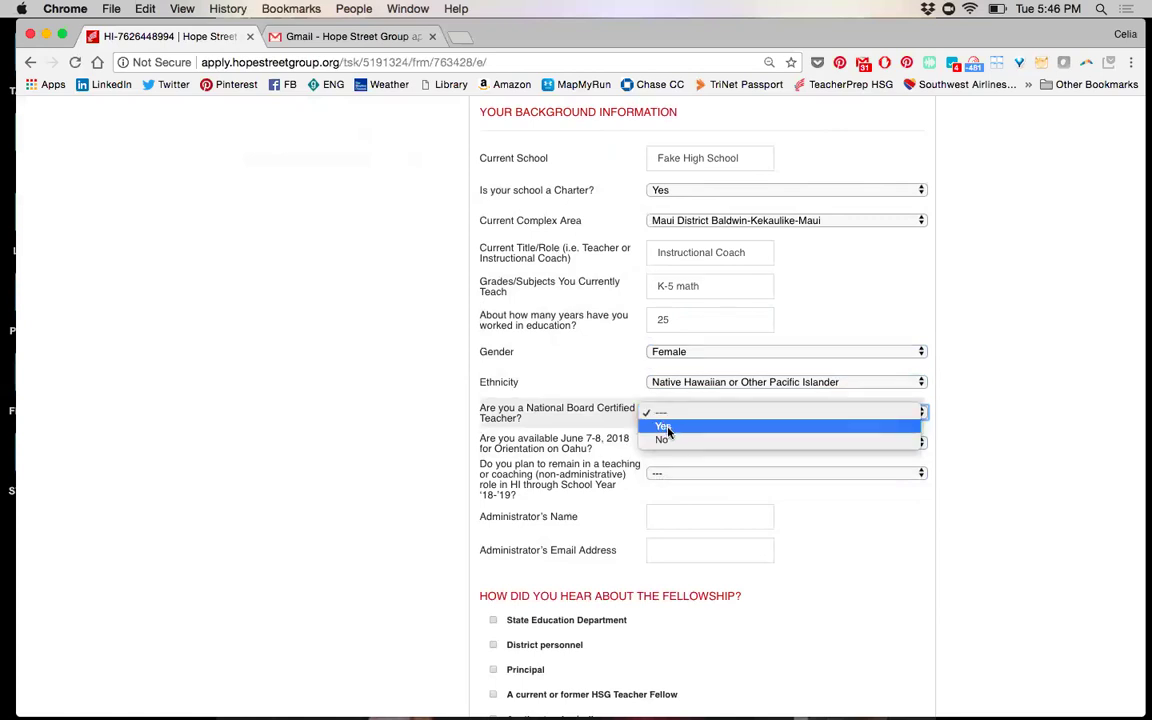
pyautogui.click(667, 429)
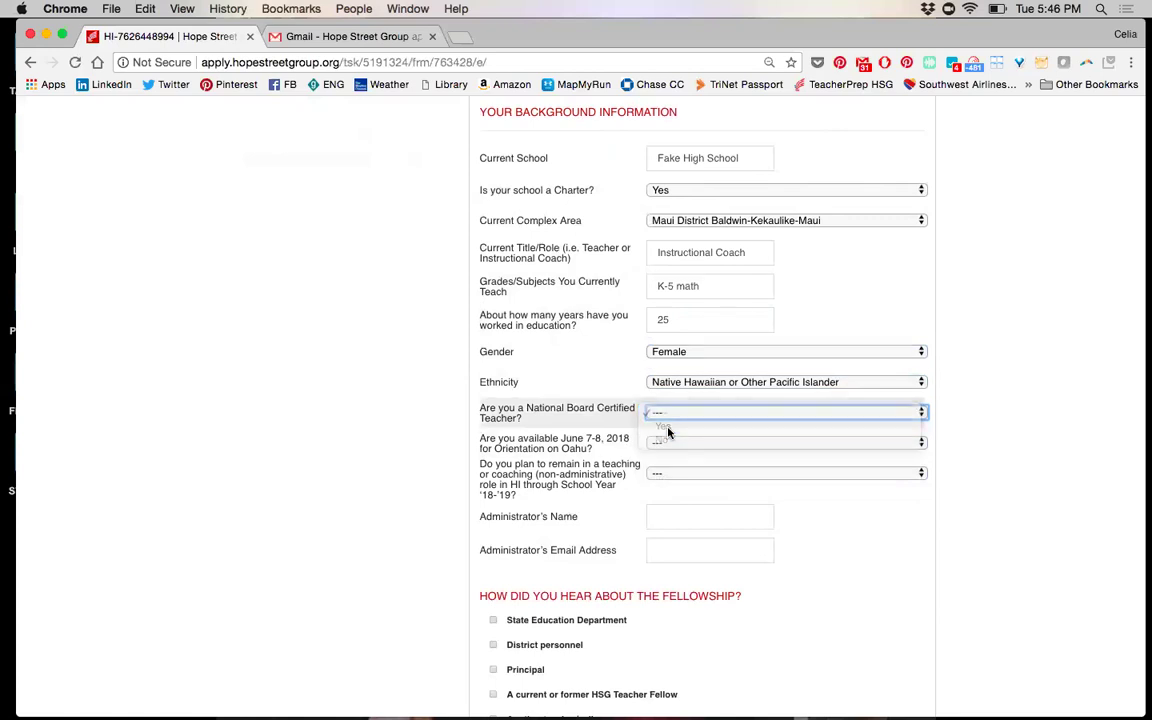
pyautogui.click(669, 446)
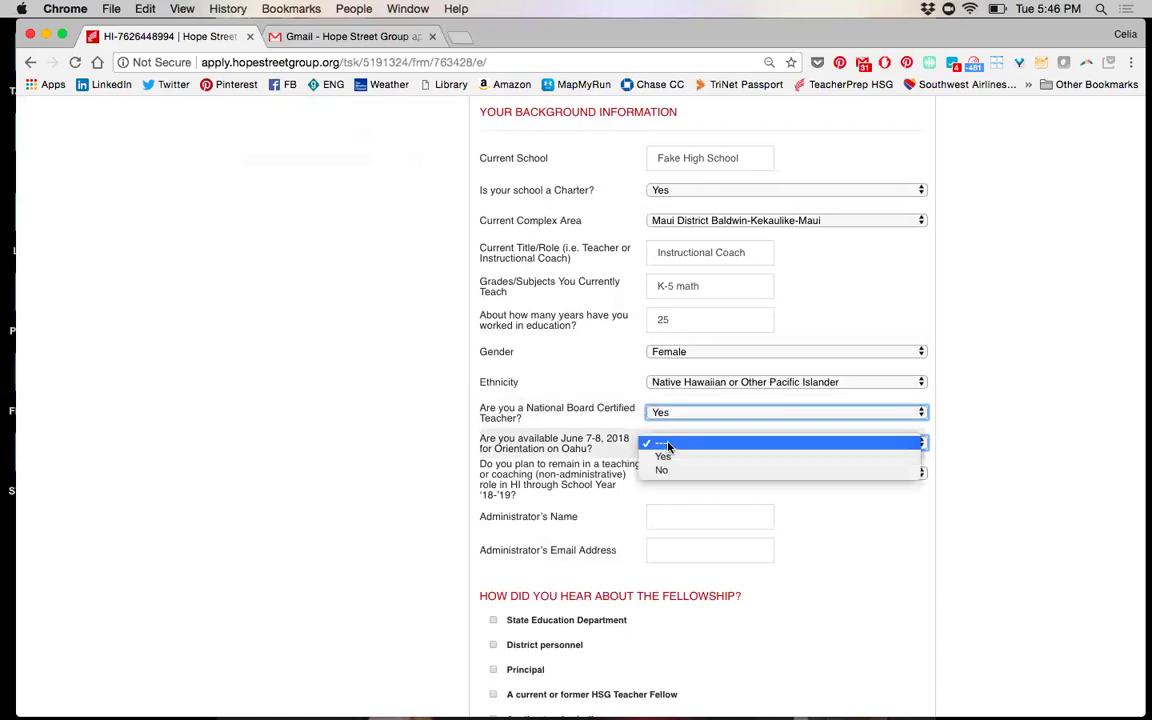
pyautogui.click(665, 457)
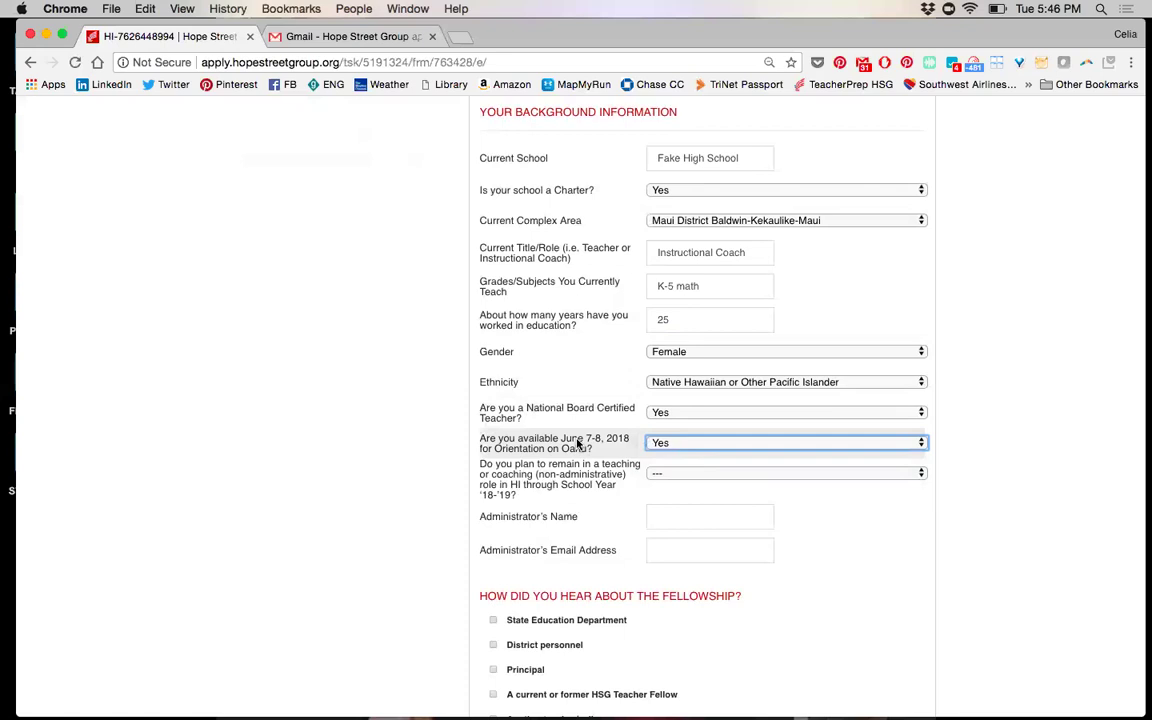
# Keep orientation availability at Yes and answer Yes to staying in a Hawaii teaching role through '18-'19
pyautogui.click(687, 446)
pyautogui.click(687, 443)
pyautogui.click(676, 473)
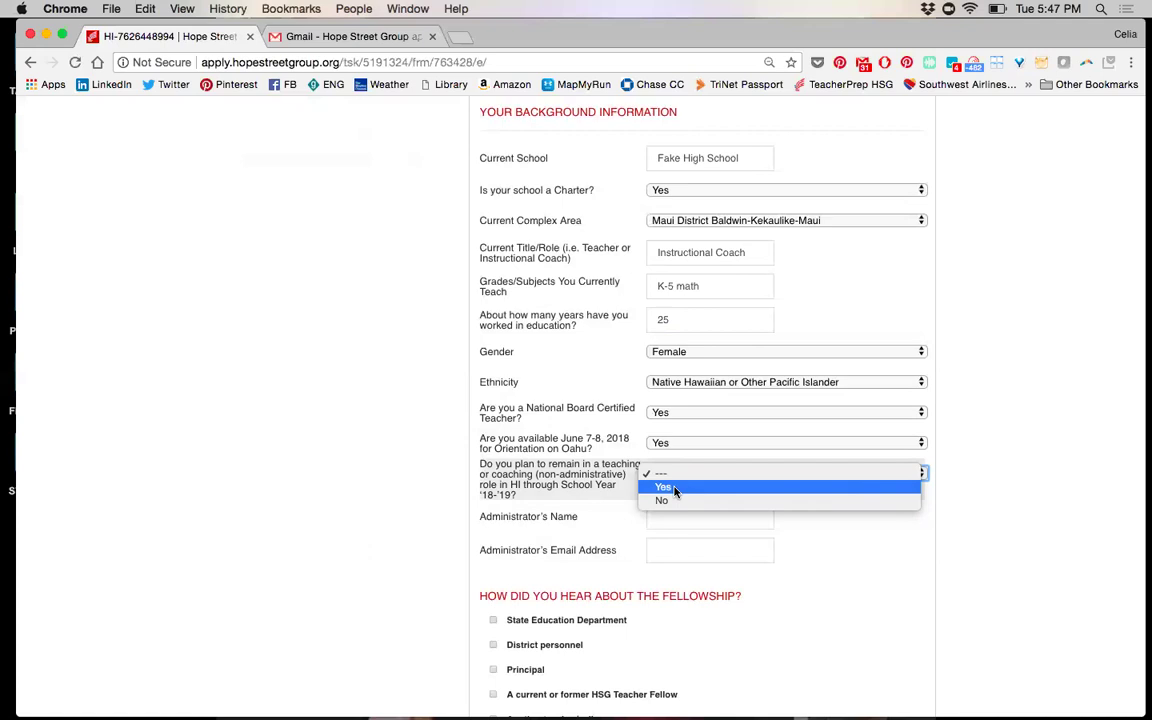
pyautogui.click(674, 488)
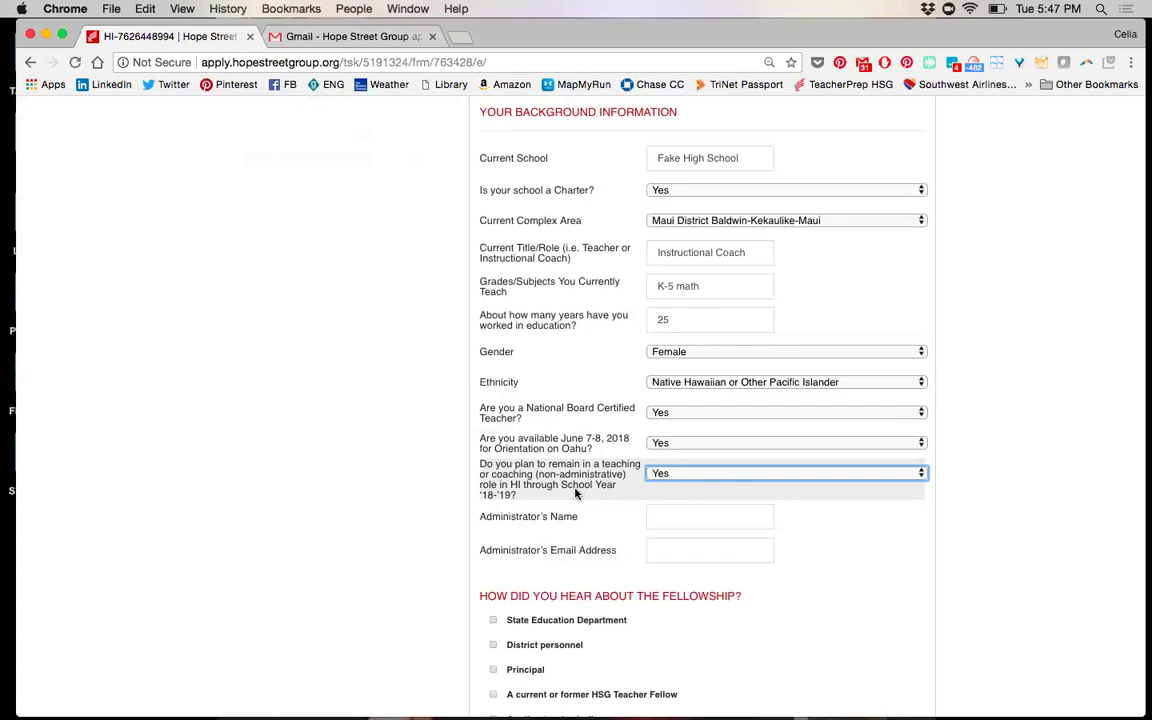
# Autofill the administrator's name and full e-mail address from saved suggestions
pyautogui.click(700, 510)
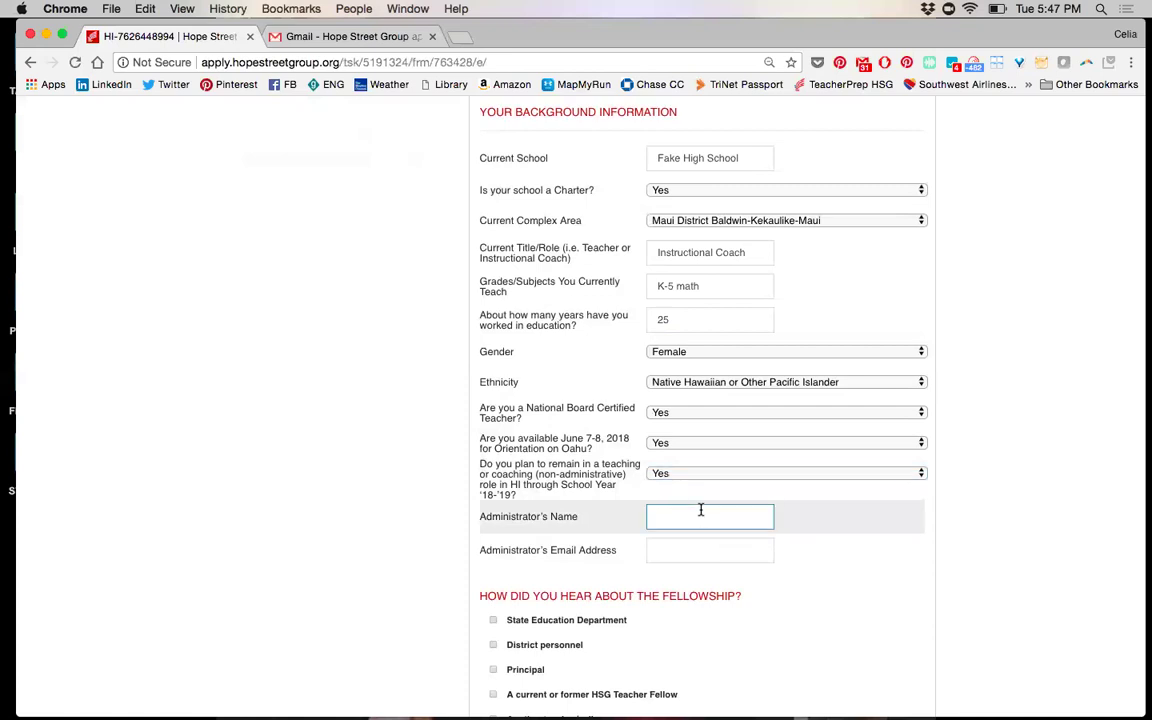
pyautogui.write('fake principal')
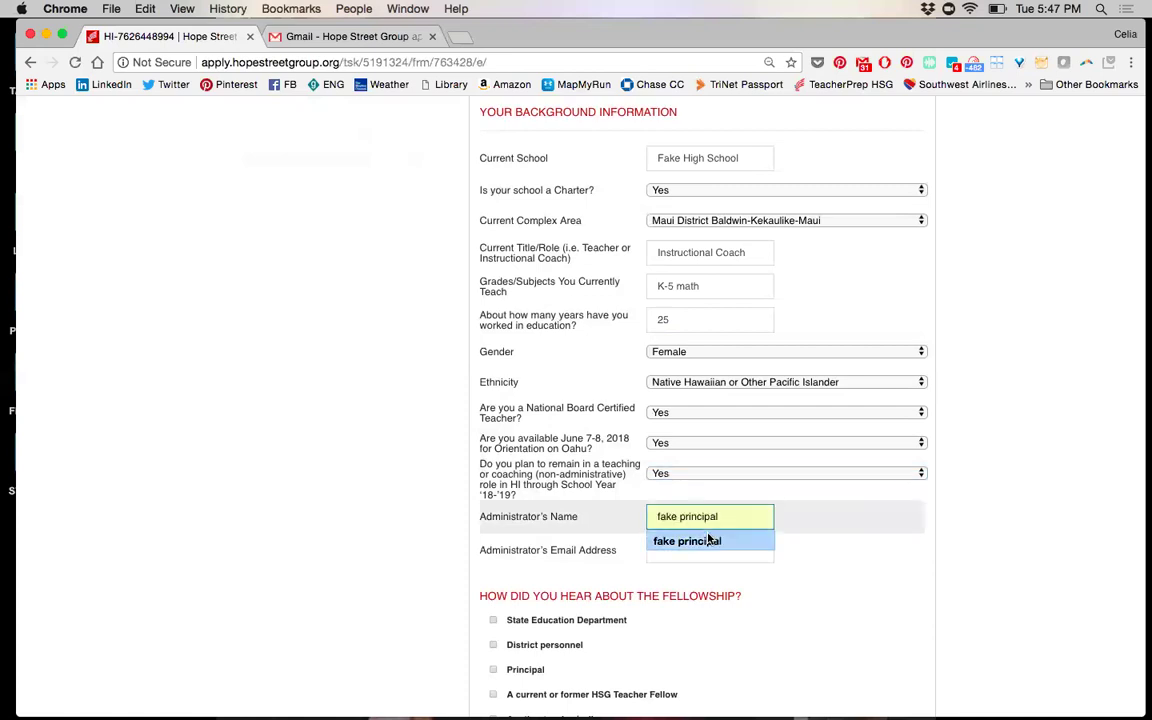
pyautogui.click(709, 541)
pyautogui.click(702, 545)
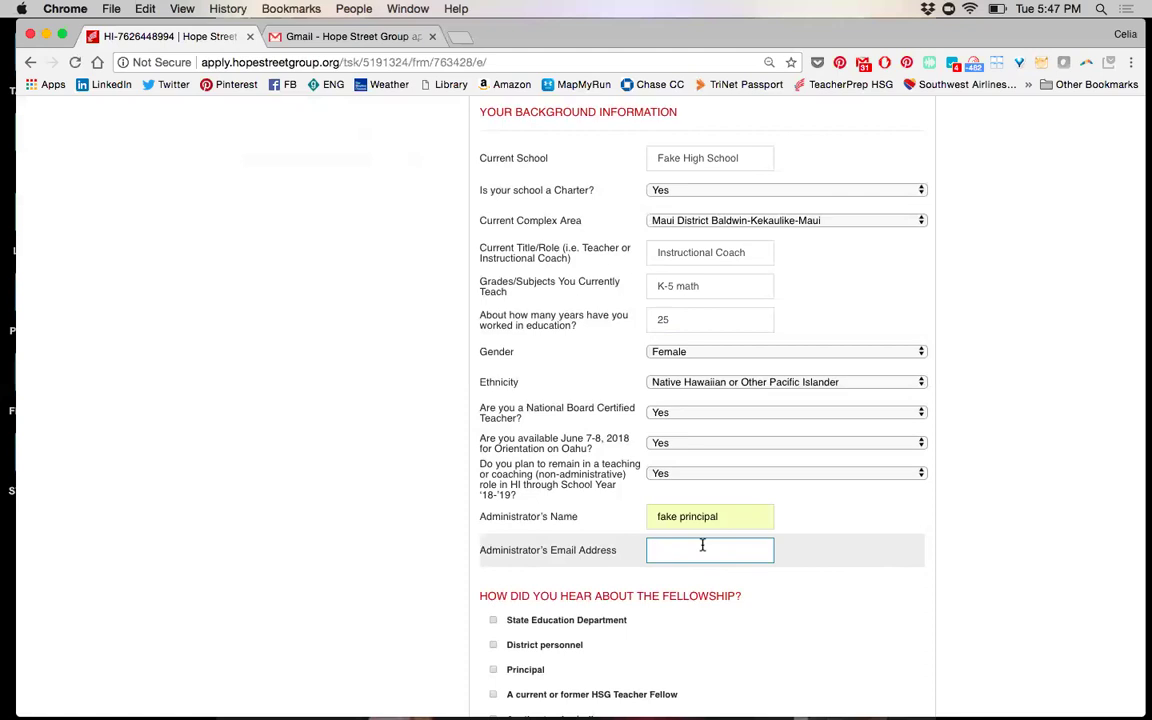
pyautogui.write('principal@fakeemail.co')
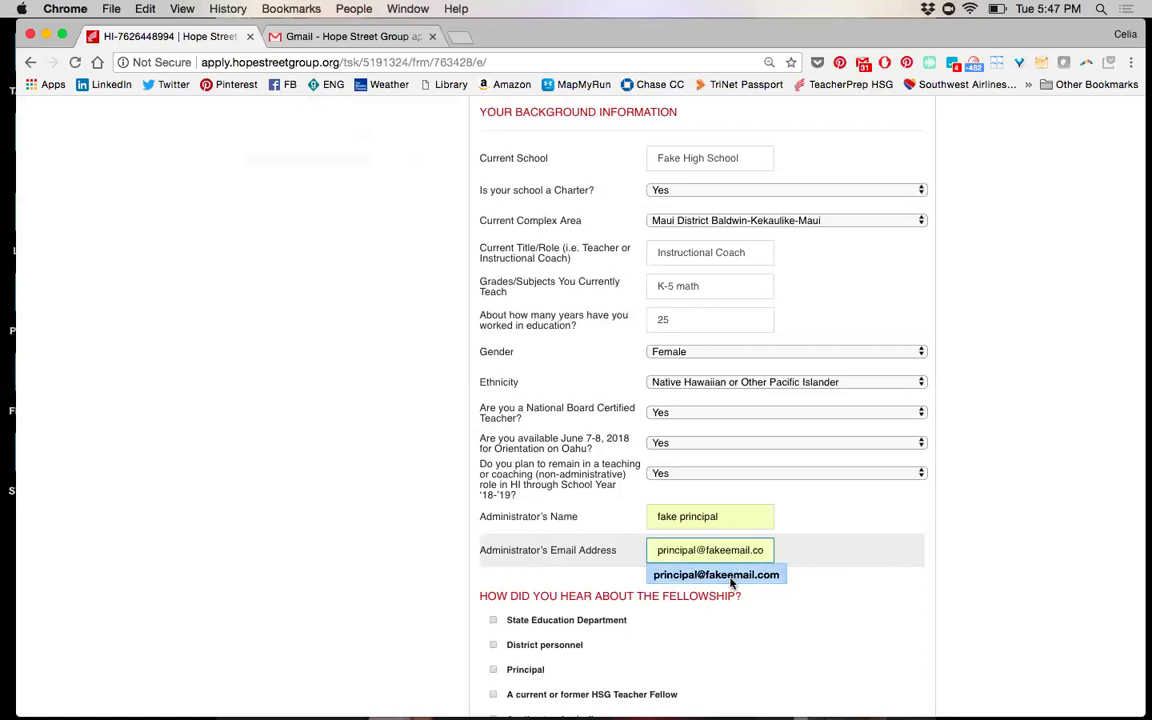
pyautogui.click(733, 578)
pyautogui.scroll(-5, 818, 571)
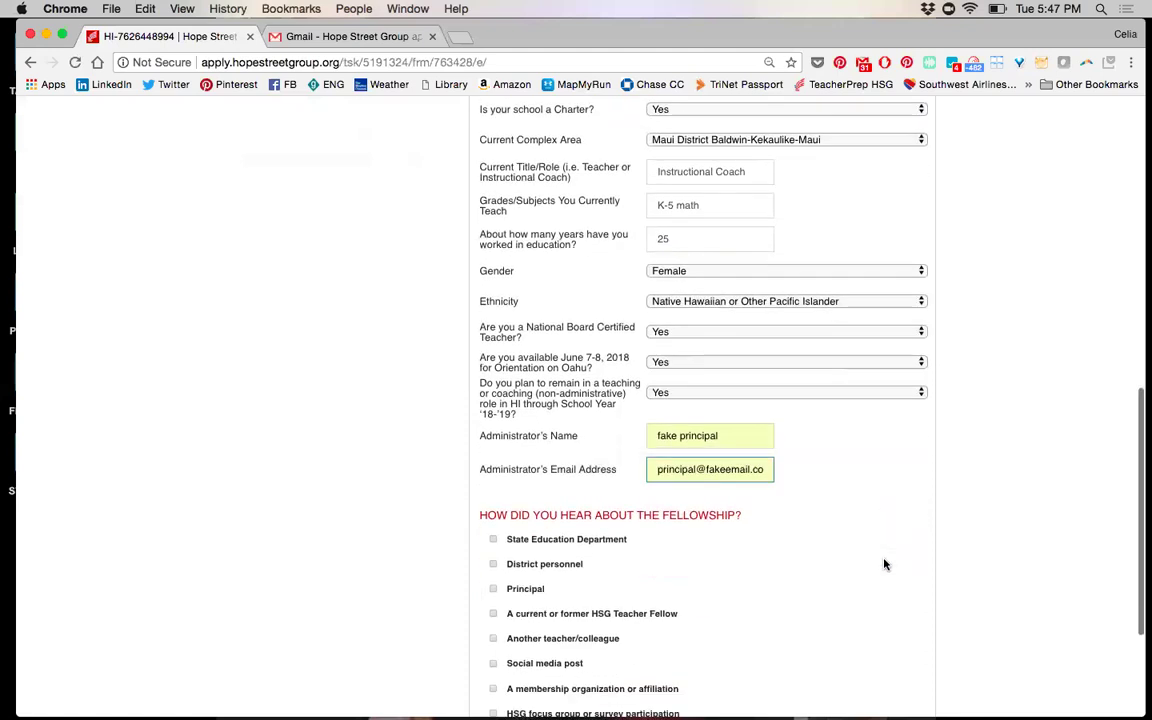
pyautogui.click(736, 341)
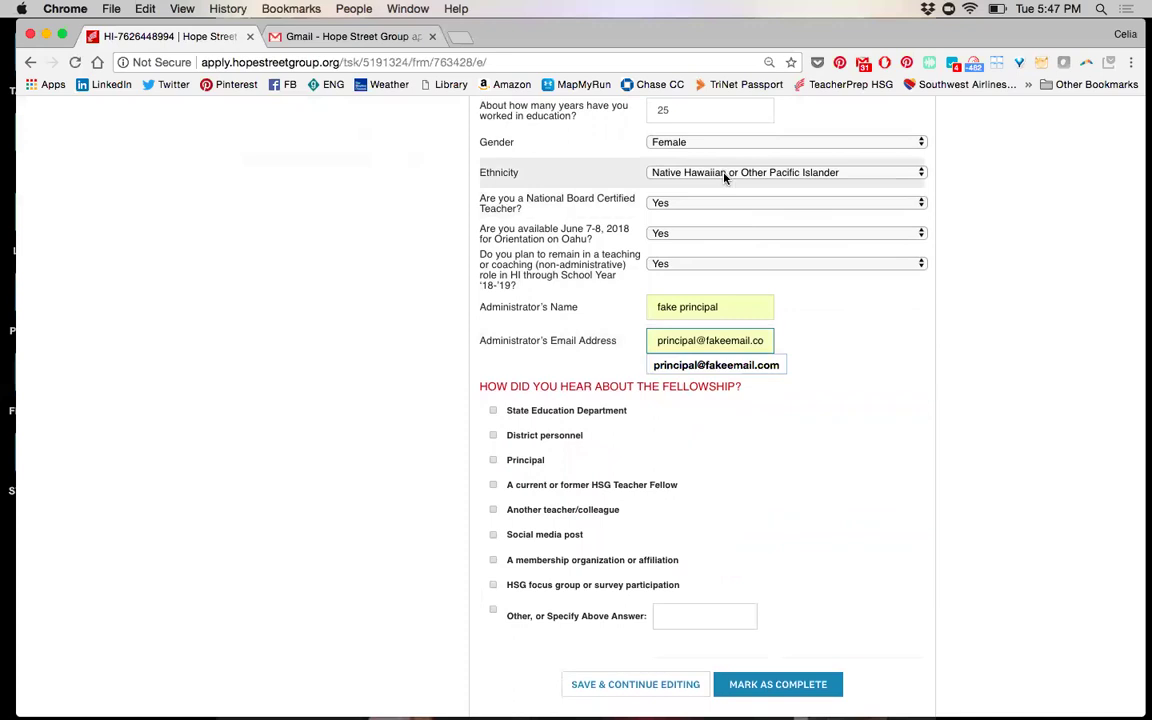
pyautogui.click(765, 366)
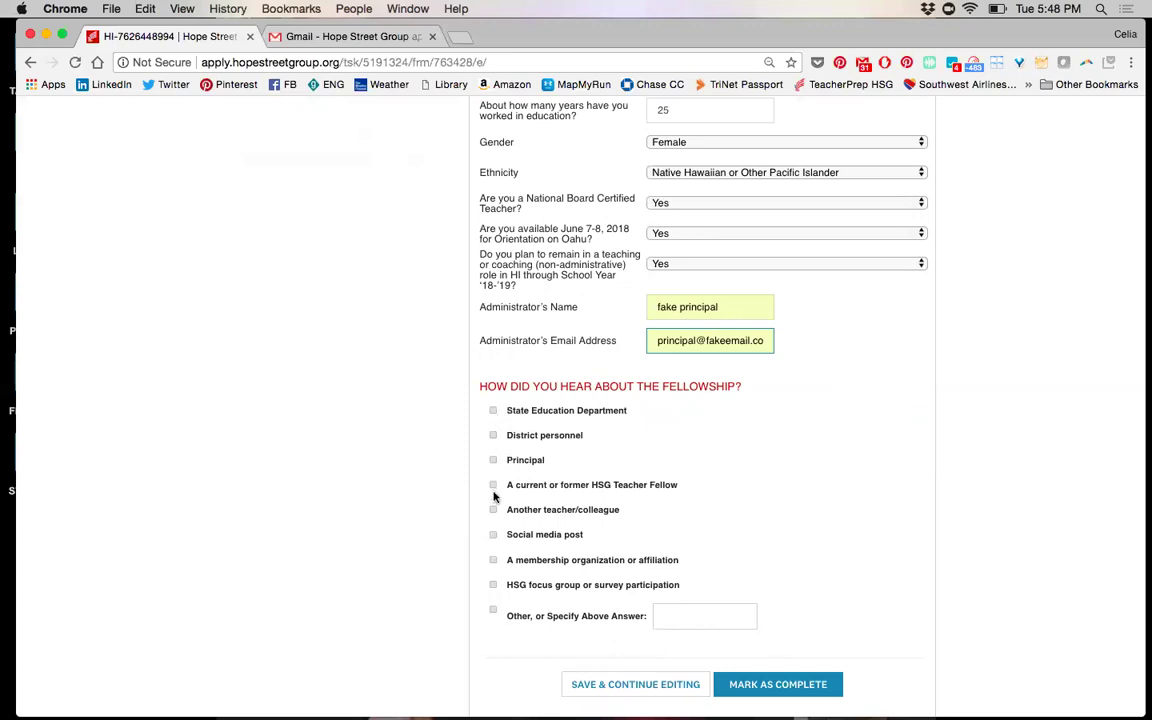
# Tick State Education Department, Social media post and Other, entering 'Lotus Notes March 2018' as the other source
pyautogui.click(493, 412)
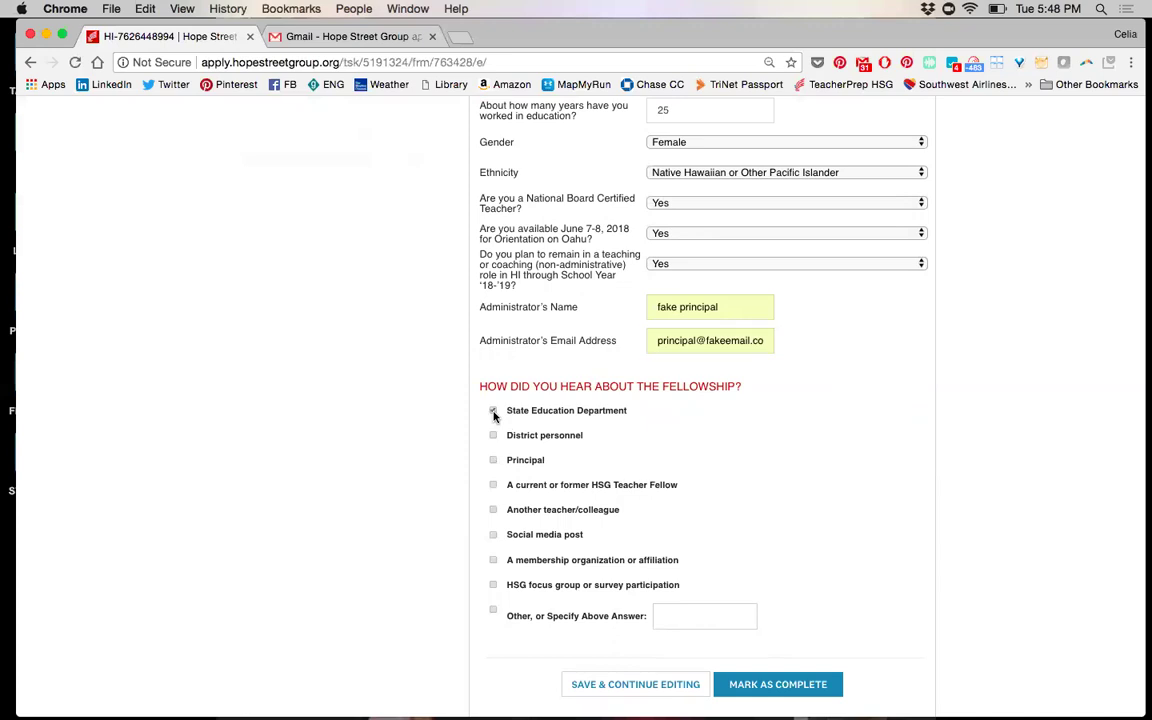
pyautogui.click(493, 536)
pyautogui.click(681, 621)
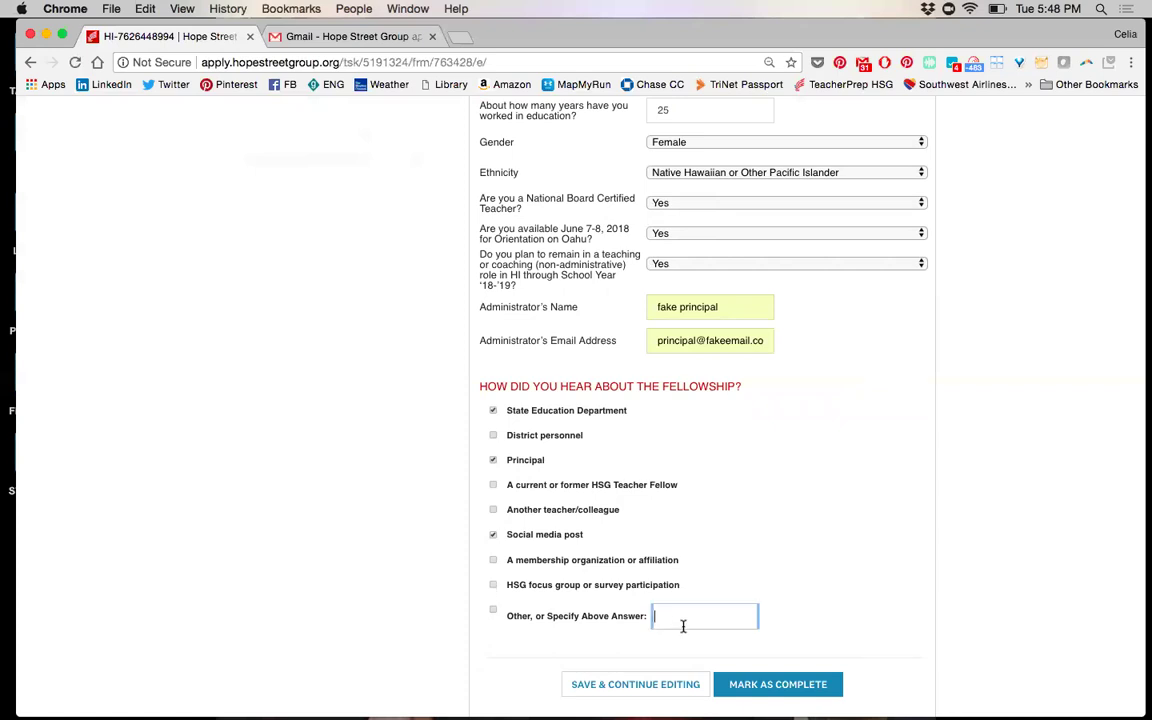
pyautogui.click(493, 611)
pyautogui.click(672, 622)
pyautogui.write('Lotus Notes ')
pyautogui.write('March 2018')
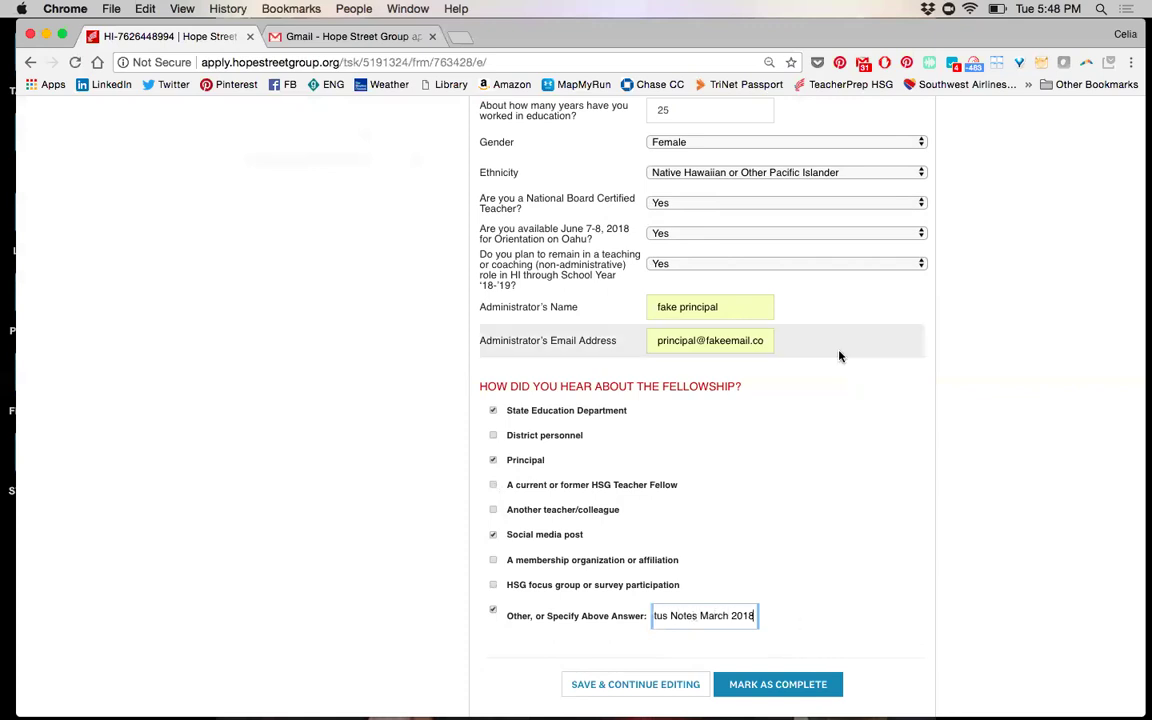
pyautogui.scroll(10, 840, 357)
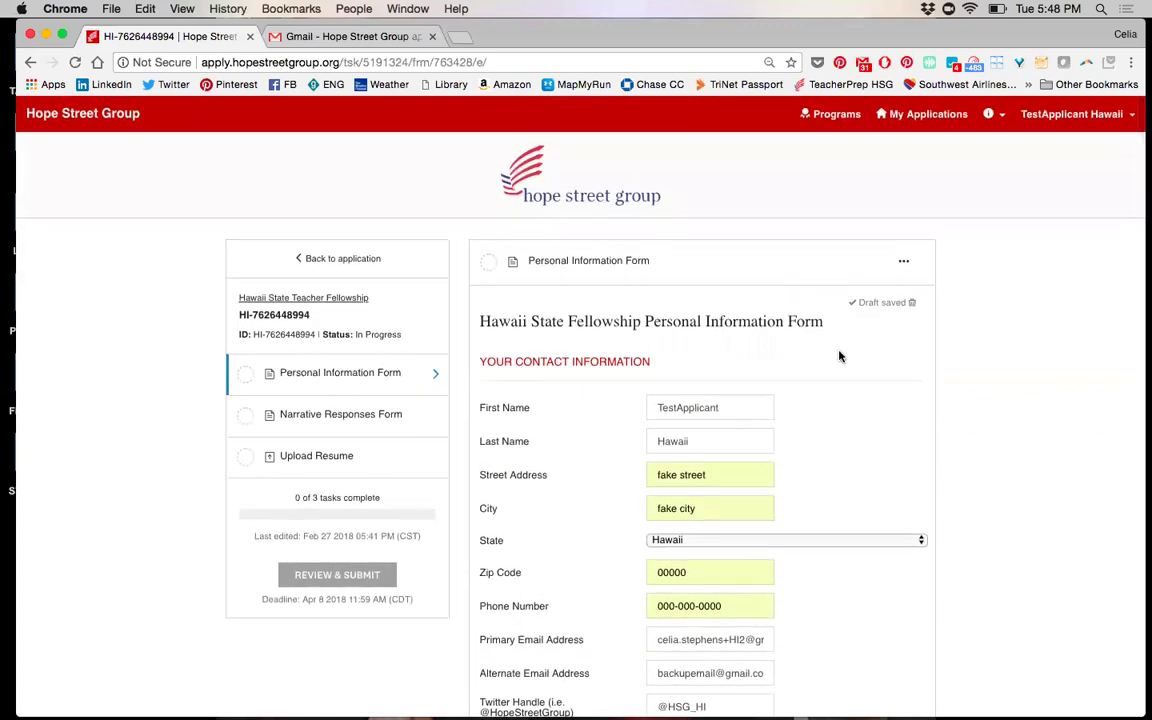
pyautogui.scroll(-10, 838, 357)
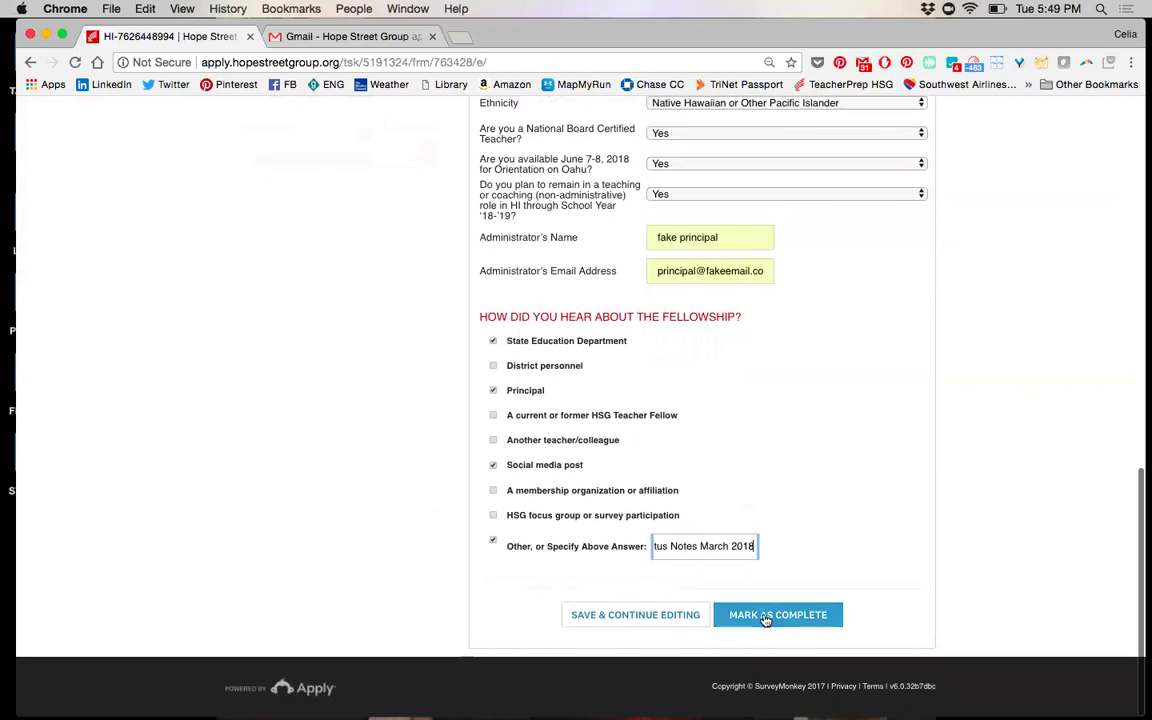
# Mark the Personal Information Form complete and go to the Upload Resume task
pyautogui.click(765, 618)
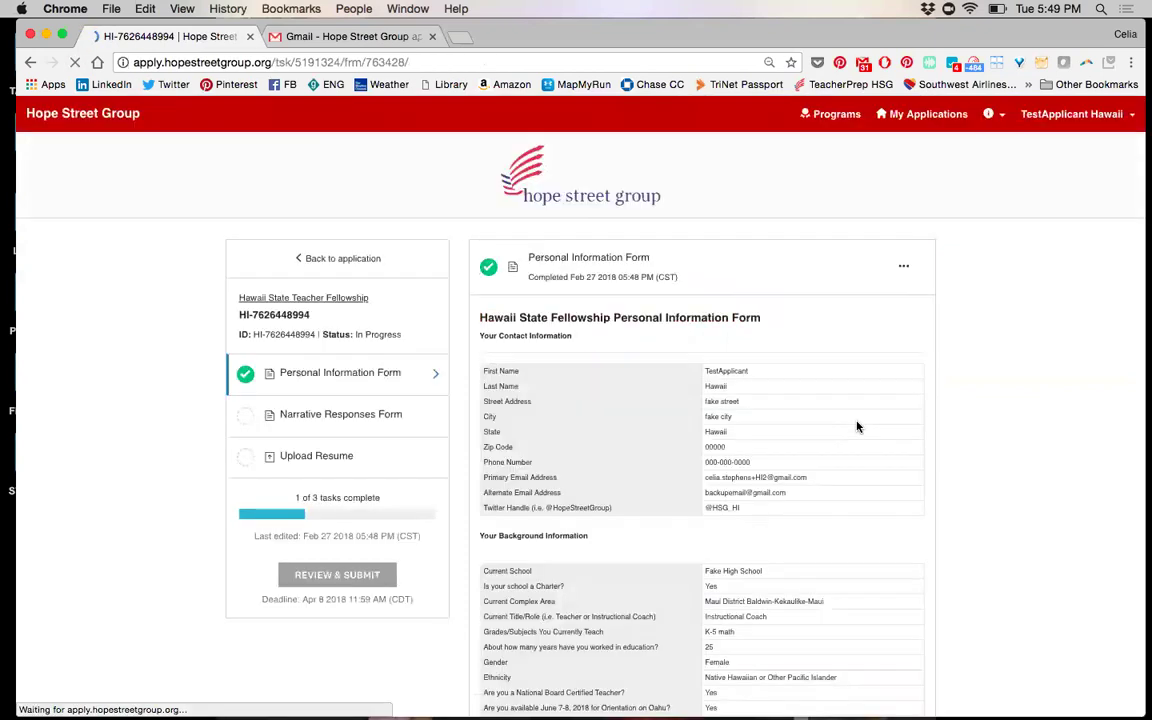
pyautogui.click(305, 470)
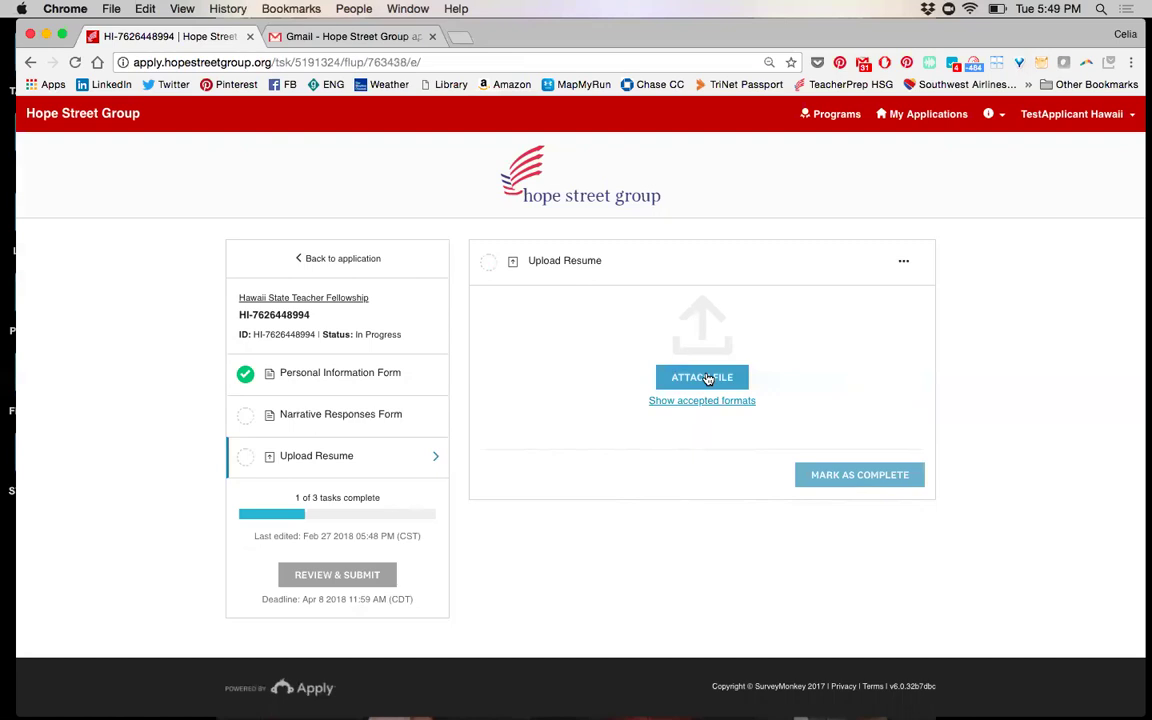
# Attach the 2018 HI Narrative Response Questions PDF as the resume and mark Upload Resume complete
pyautogui.click(684, 380)
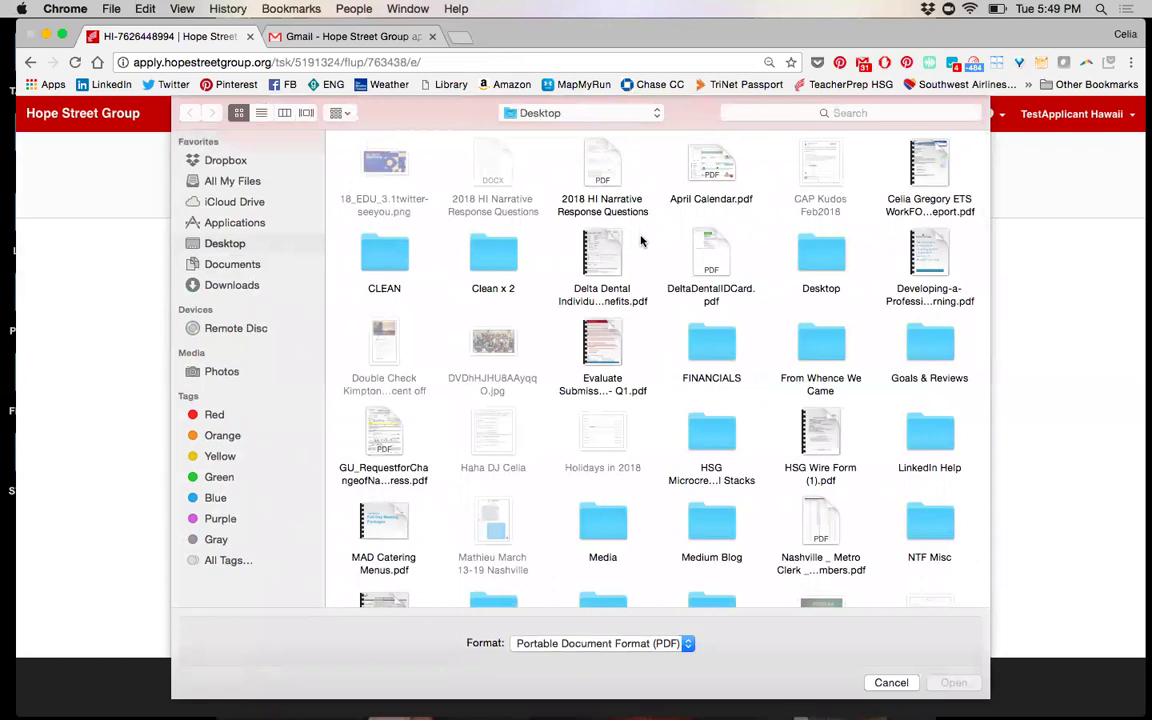
pyautogui.doubleClick(588, 174)
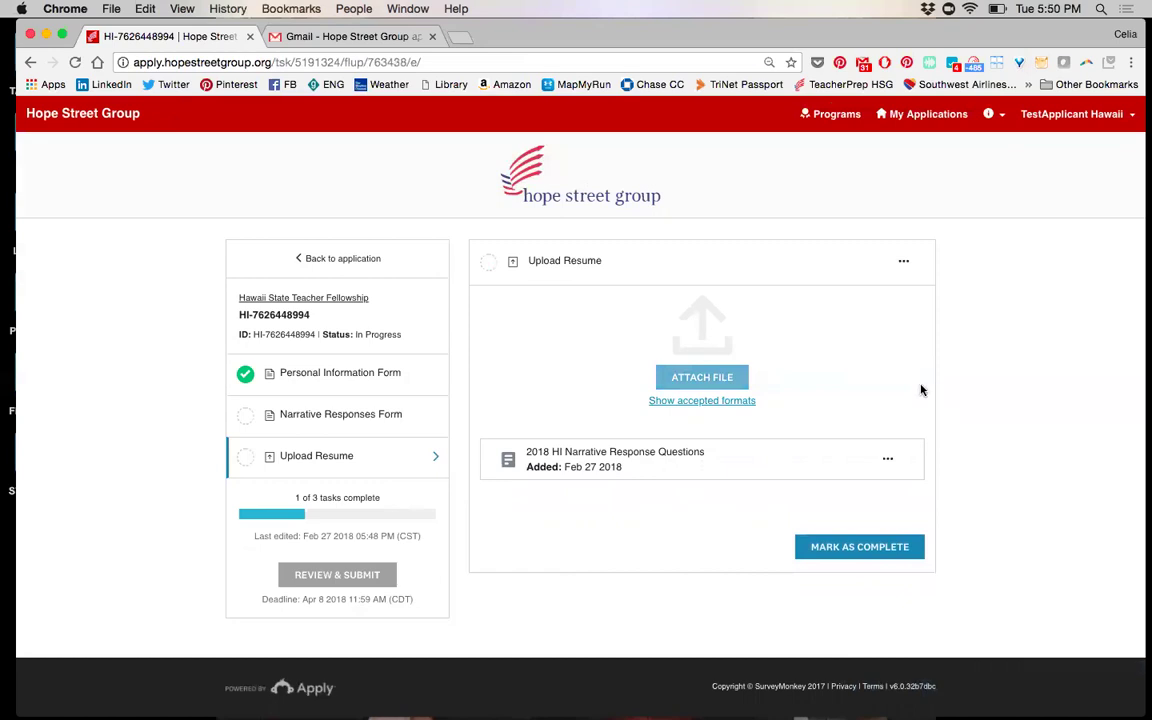
pyautogui.click(710, 403)
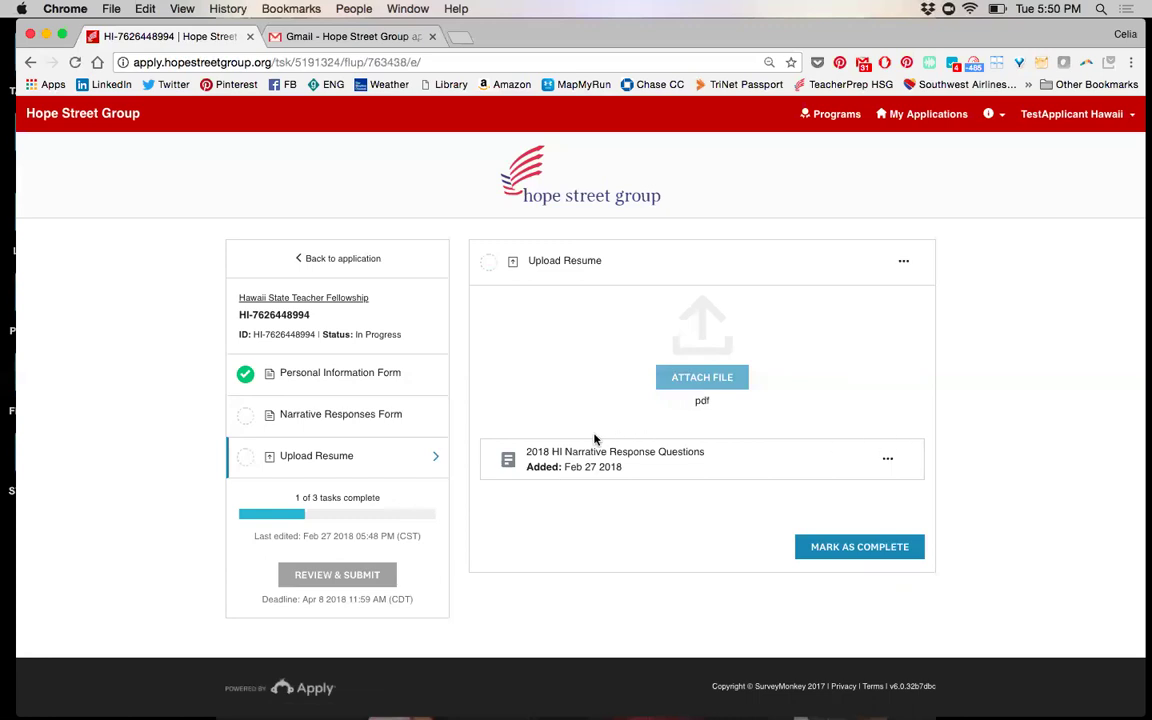
pyautogui.click(860, 548)
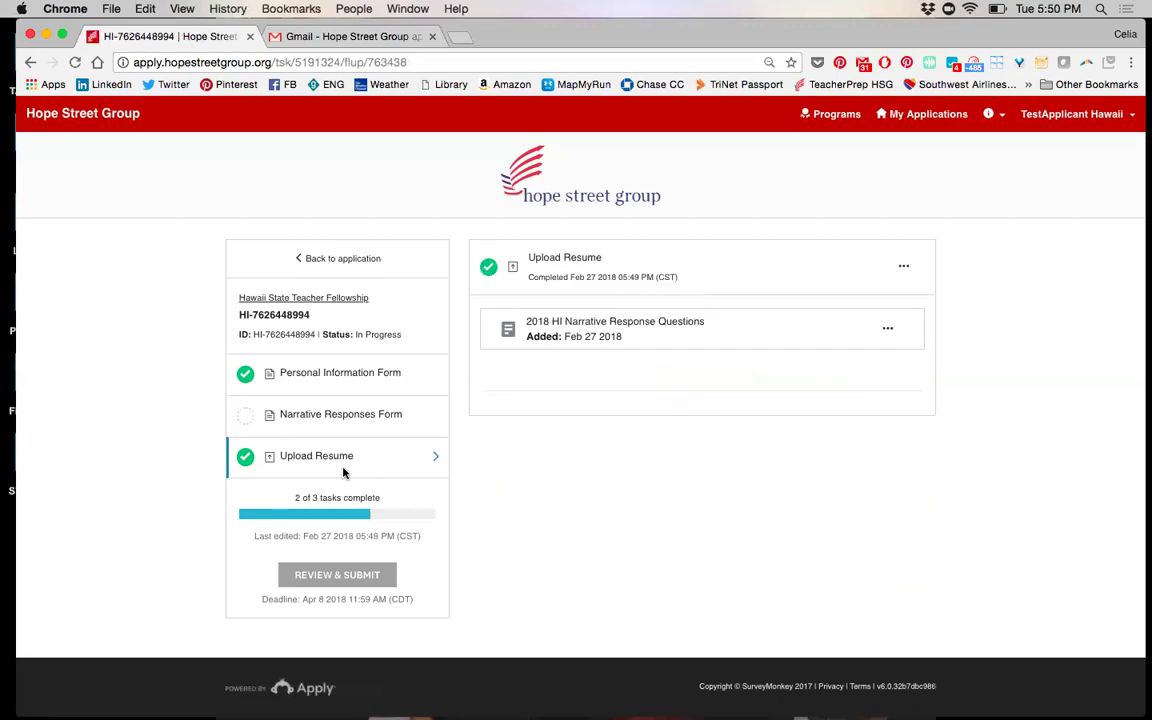
pyautogui.click(333, 423)
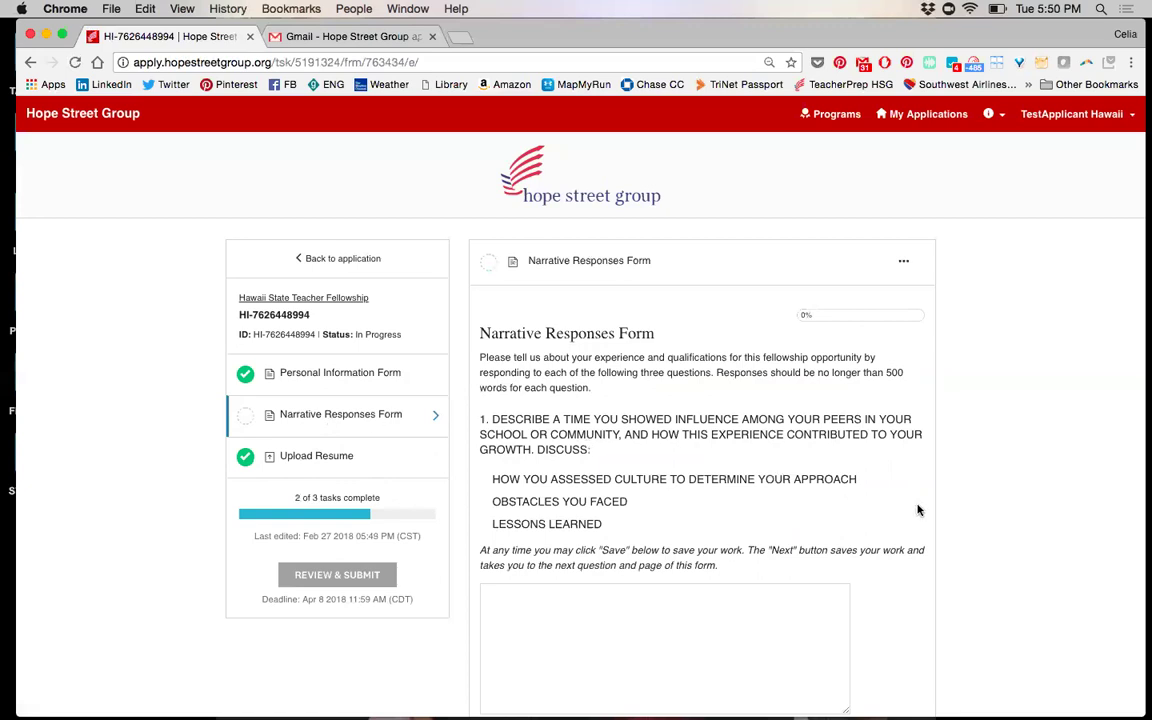
# Answer Narrative Responses question 1 with 'very short answer.'
pyautogui.scroll(-2, 800, 488)
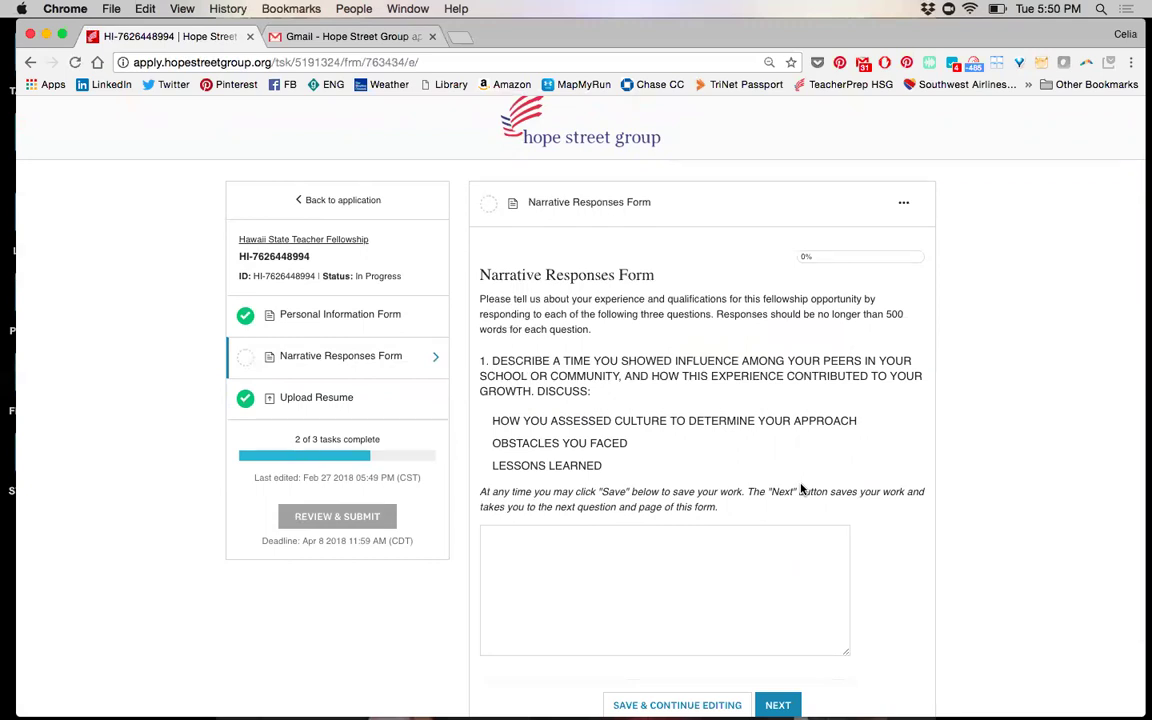
pyautogui.scroll(-3, 801, 490)
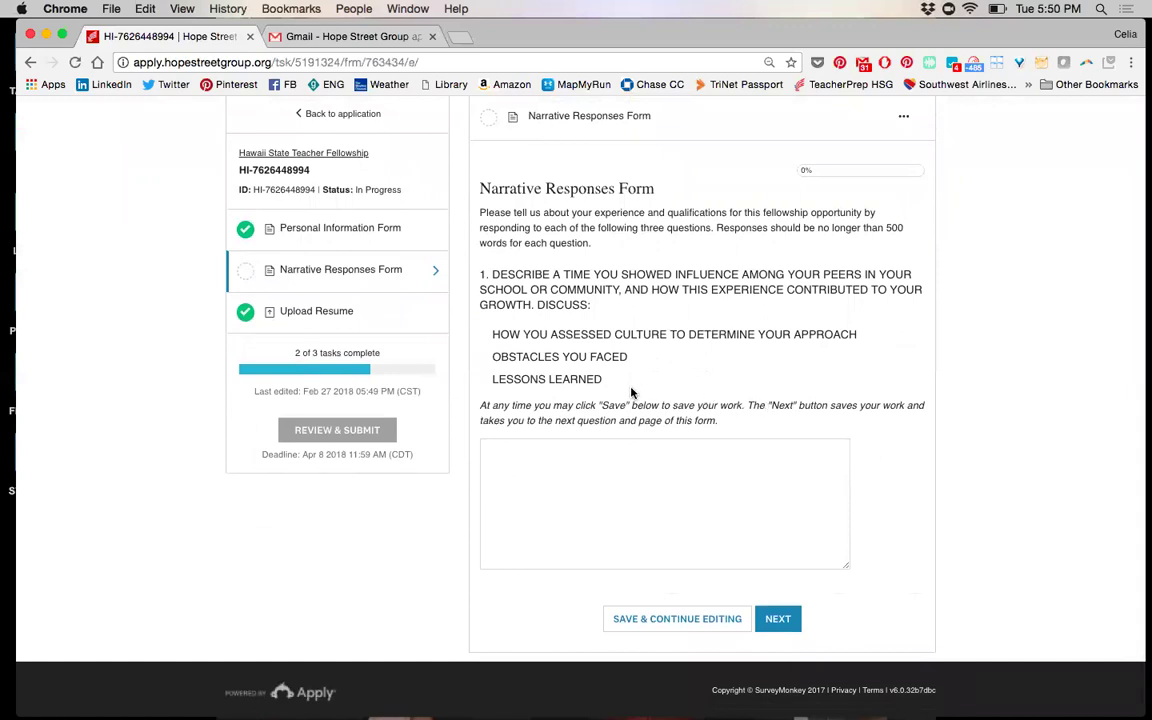
pyautogui.moveTo(610, 385); pyautogui.dragTo(479, 276)
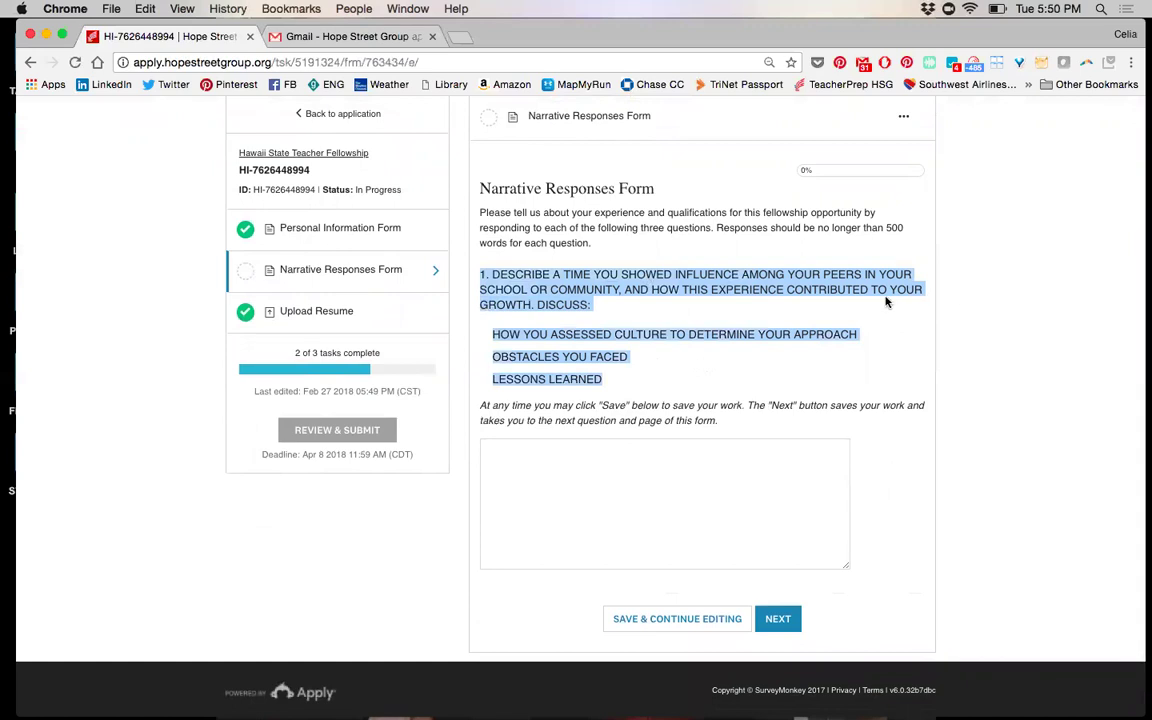
pyautogui.click(649, 493)
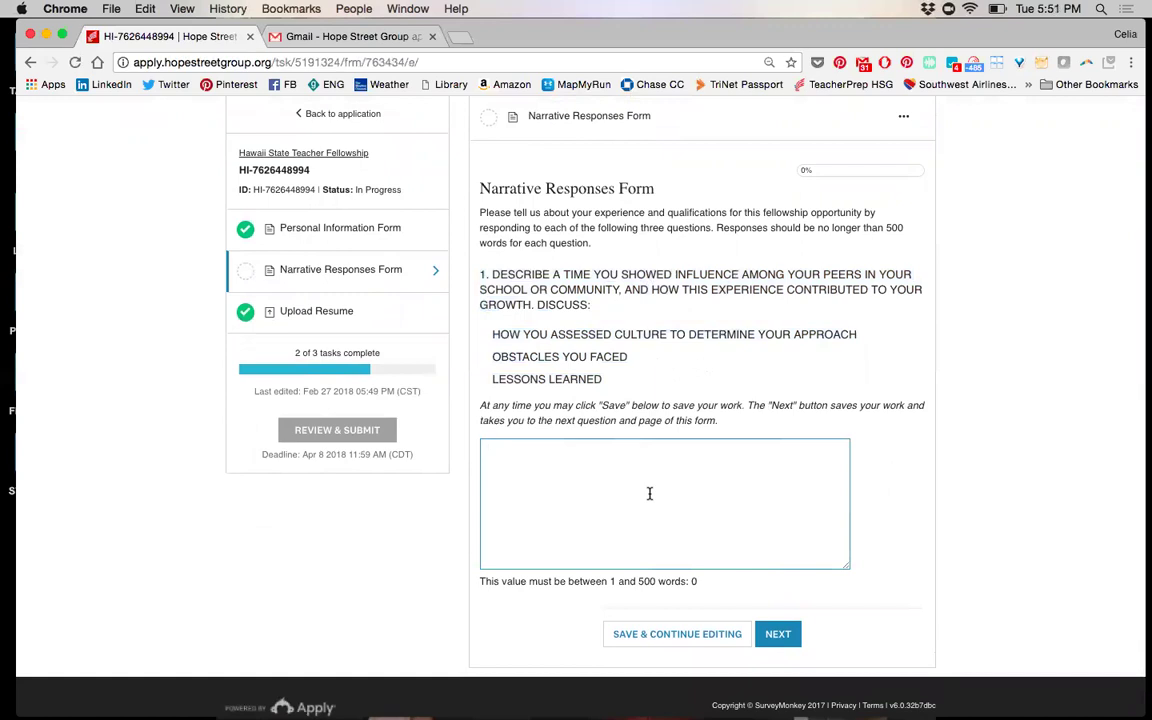
pyautogui.write('very short answer.')
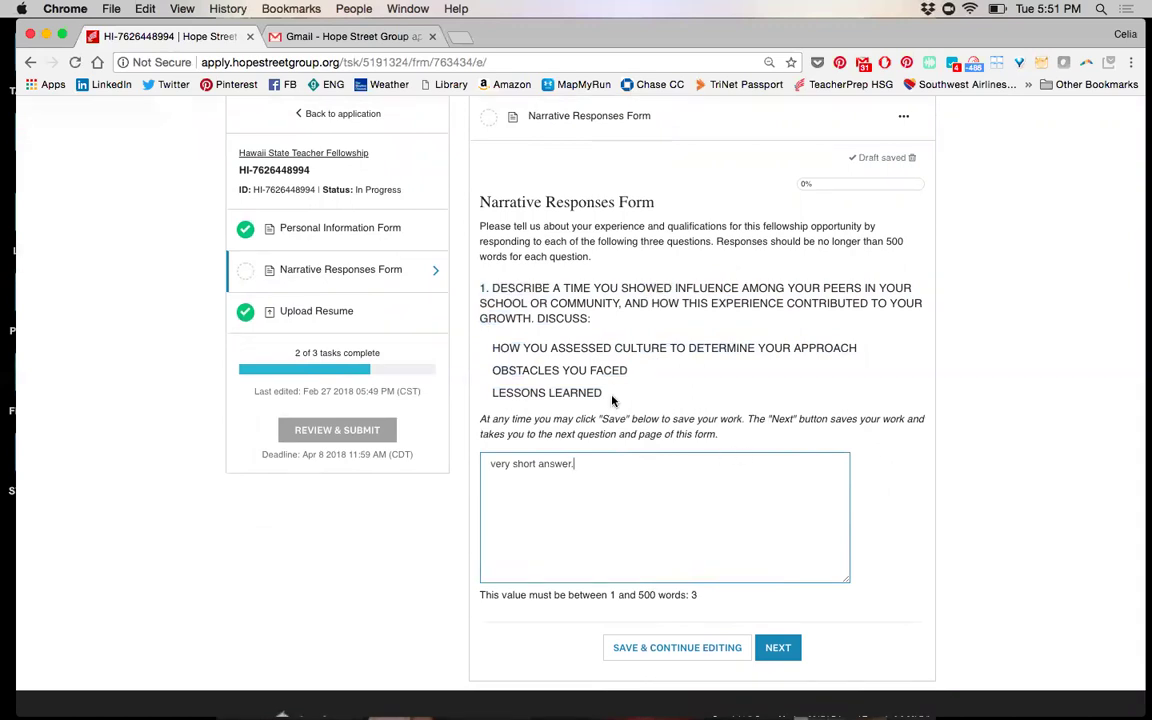
pyautogui.moveTo(606, 395); pyautogui.dragTo(475, 290)
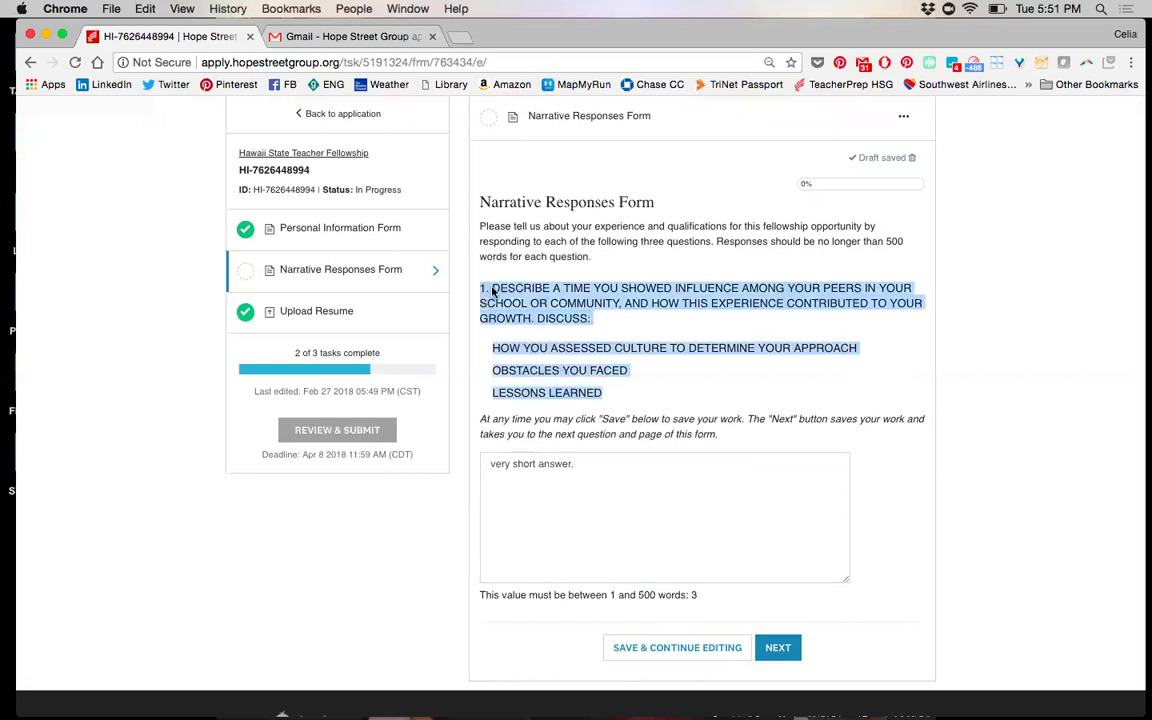
# Save the question 1 answer and advance to question 2 on communication skills
pyautogui.click(614, 399)
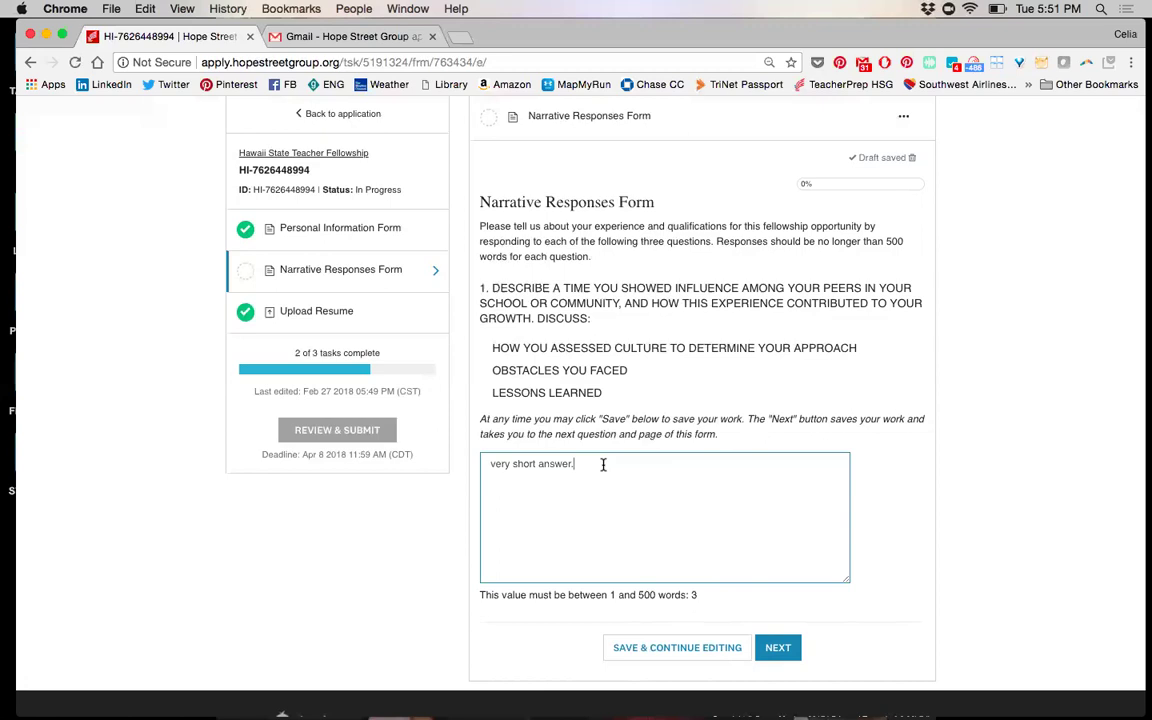
pyautogui.click(777, 648)
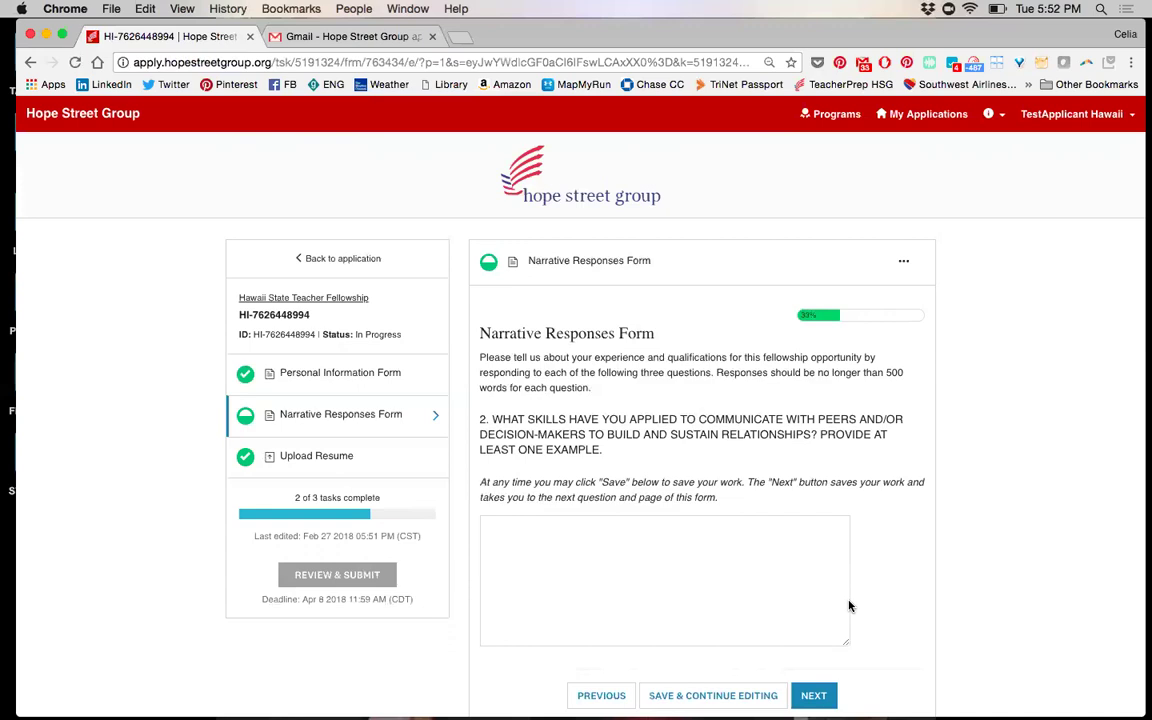
# Answer question 2 with 'very short answer' plus filler text 'dkdfkalksdklfjksdfjk', then advance
pyautogui.click(793, 568)
pyautogui.write('very short answer')
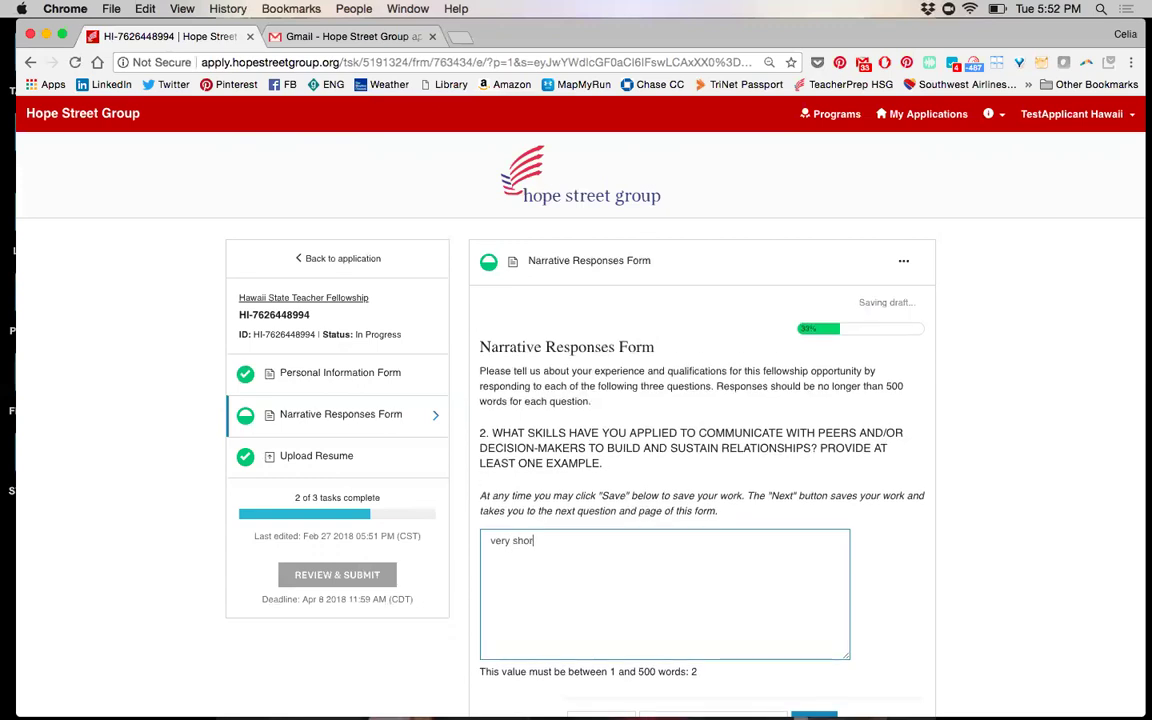
pyautogui.moveTo(697, 672); pyautogui.dragTo(638, 672)
pyautogui.moveTo(559, 685); pyautogui.dragTo(488, 673)
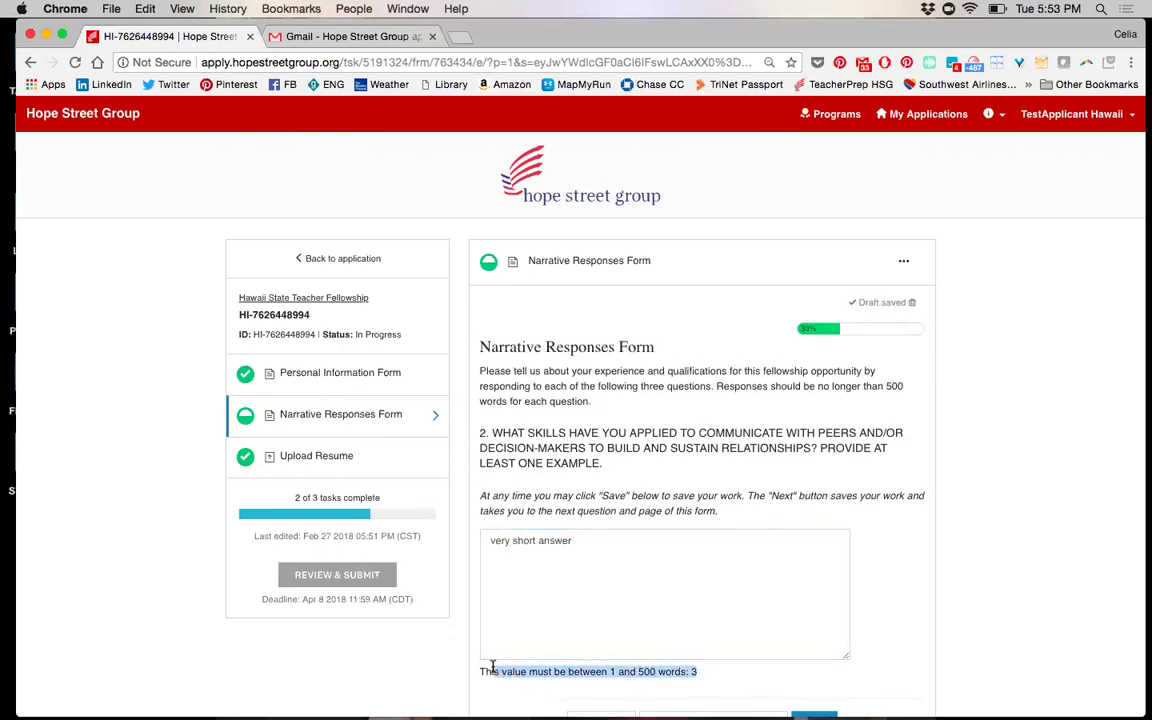
pyautogui.click(597, 550)
pyautogui.write('dkdfkalksdklfjksdfjk')
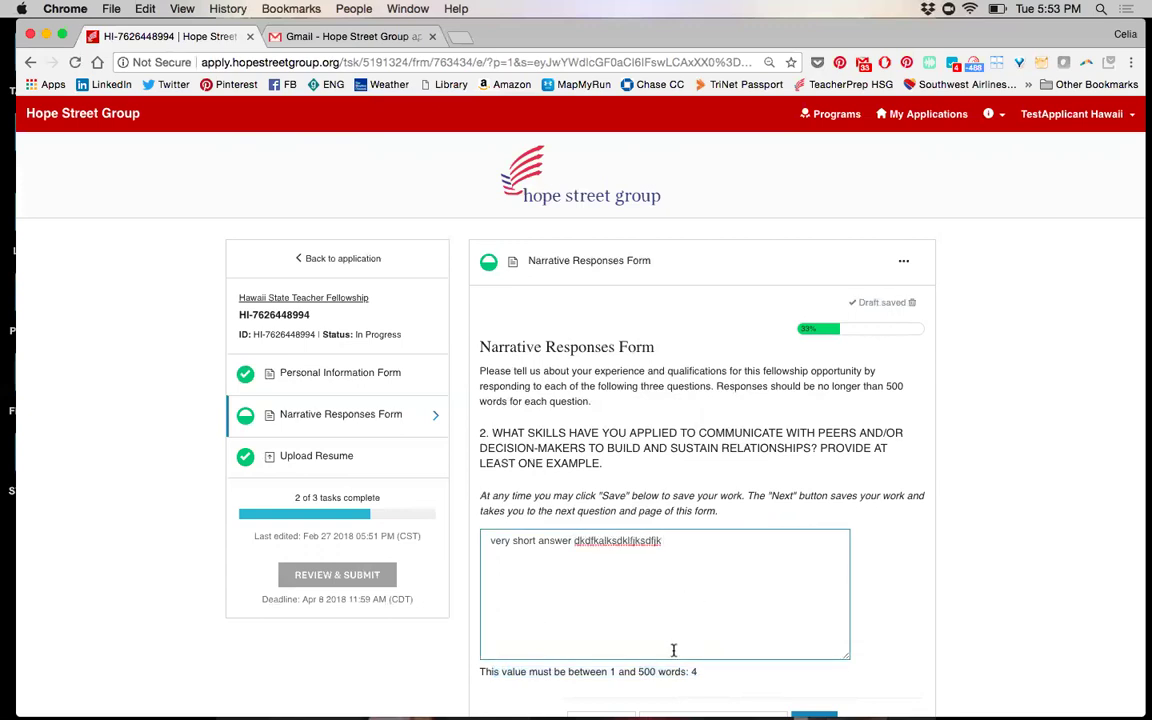
pyautogui.scroll(-2, 740, 640)
pyautogui.click(813, 658)
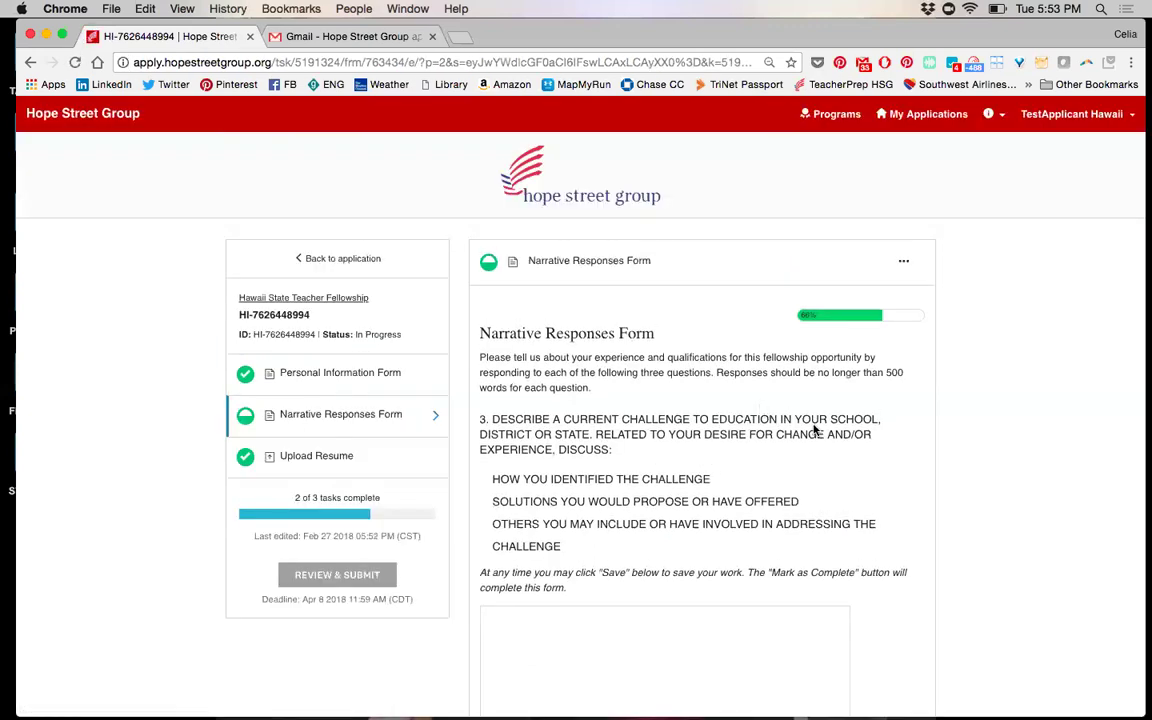
# Answer question 3 with 'final question's answer' and mark the form complete
pyautogui.scroll(-2, 812, 432)
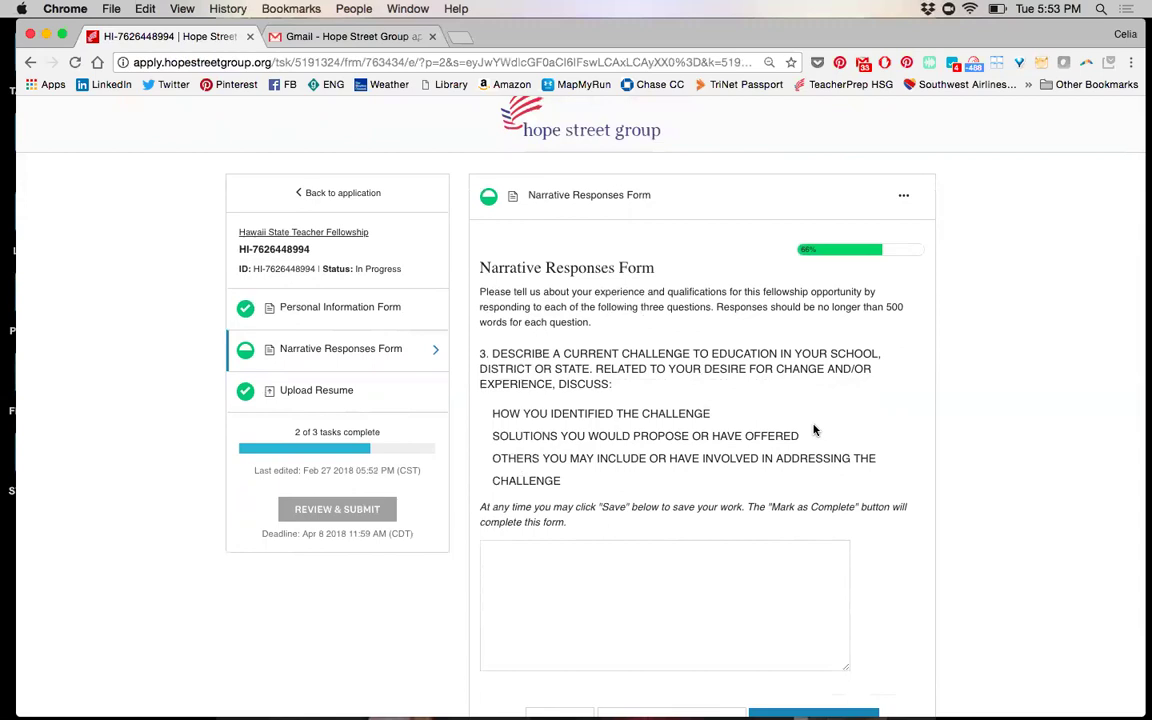
pyautogui.scroll(-1, 814, 430)
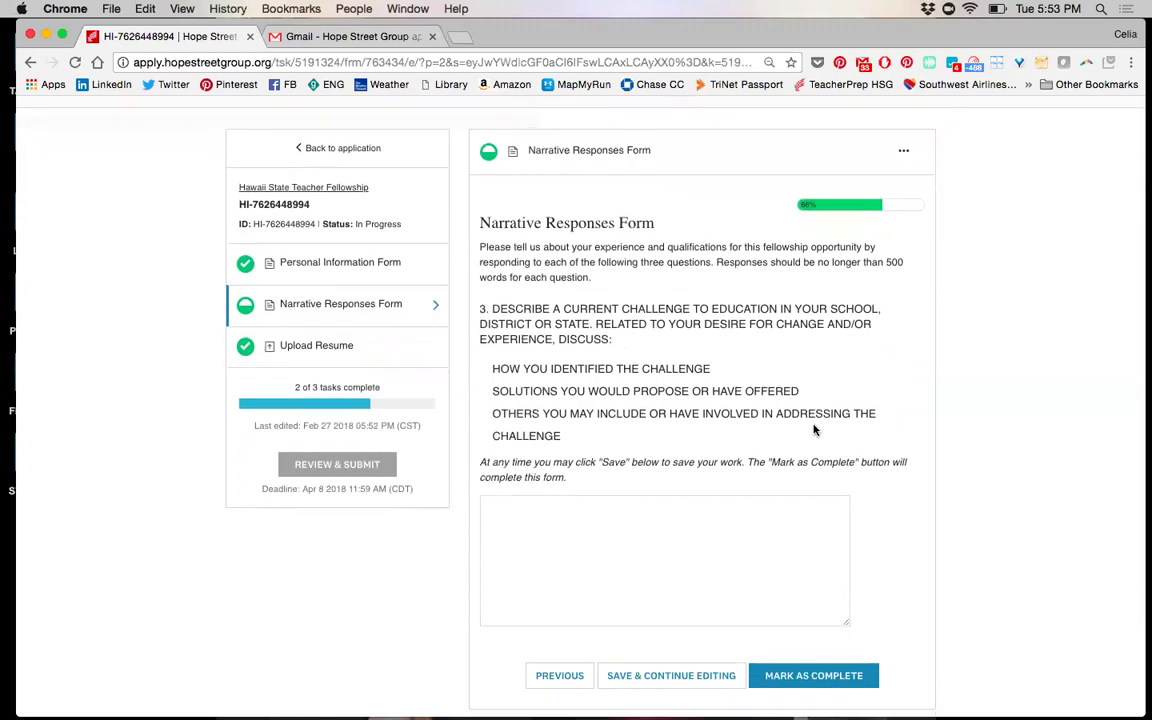
pyautogui.click(702, 516)
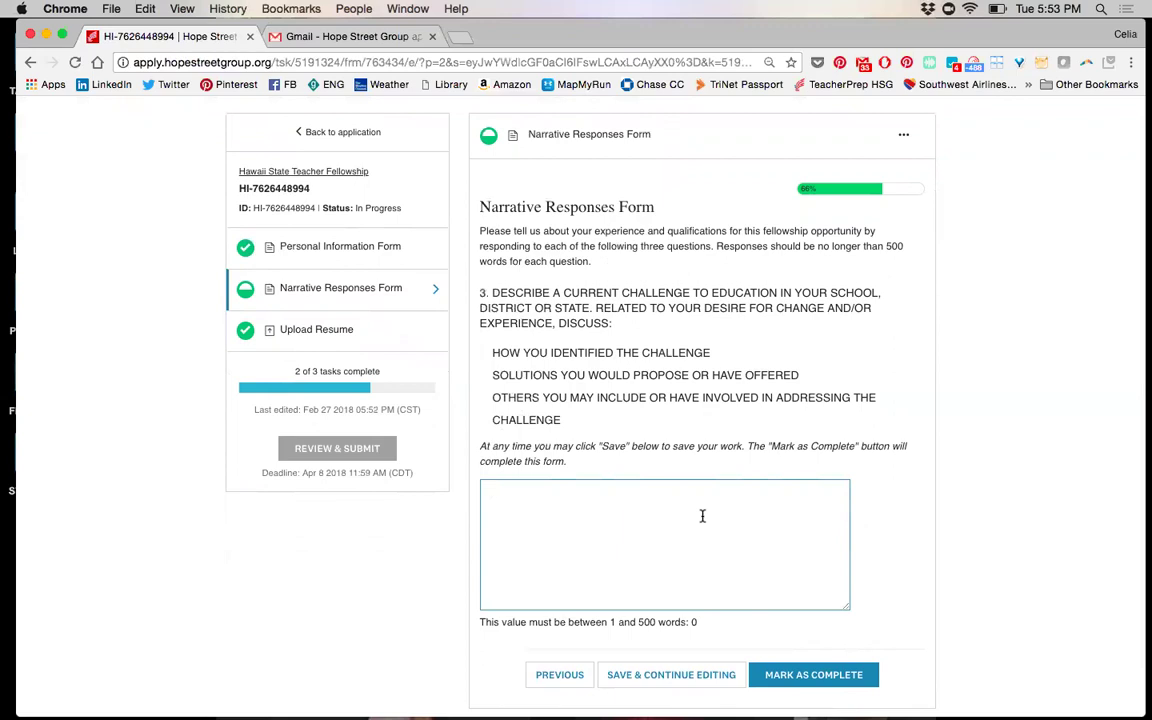
pyautogui.write("final question's answer")
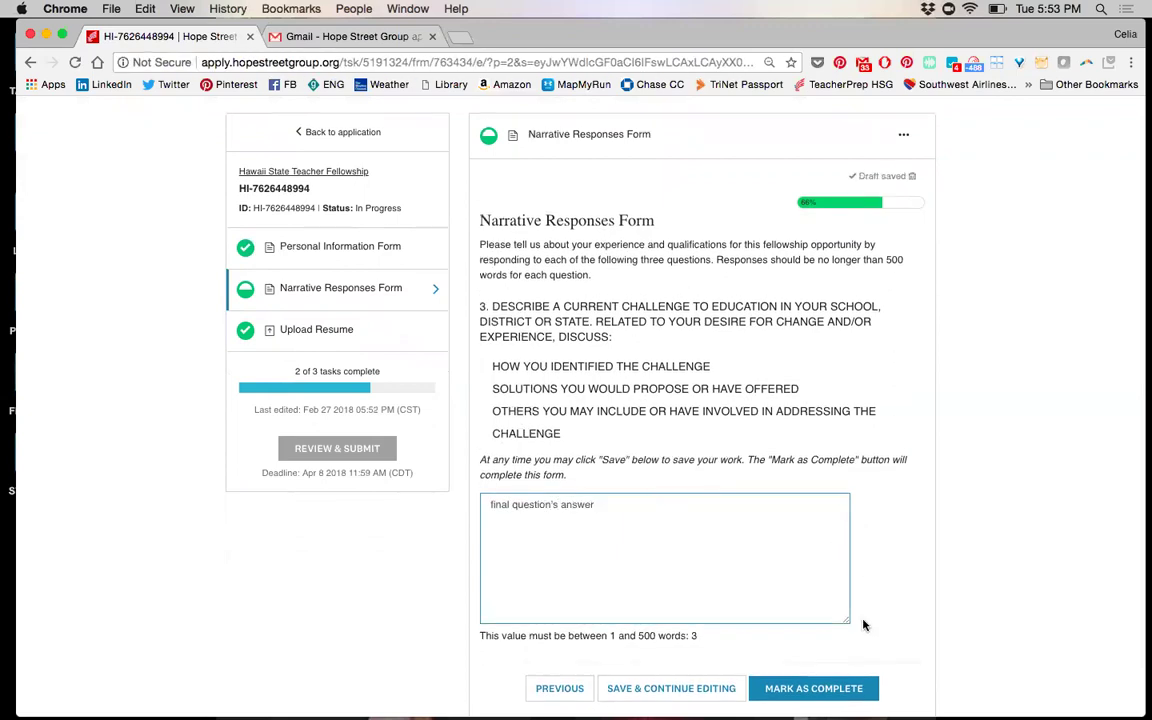
pyautogui.click(798, 689)
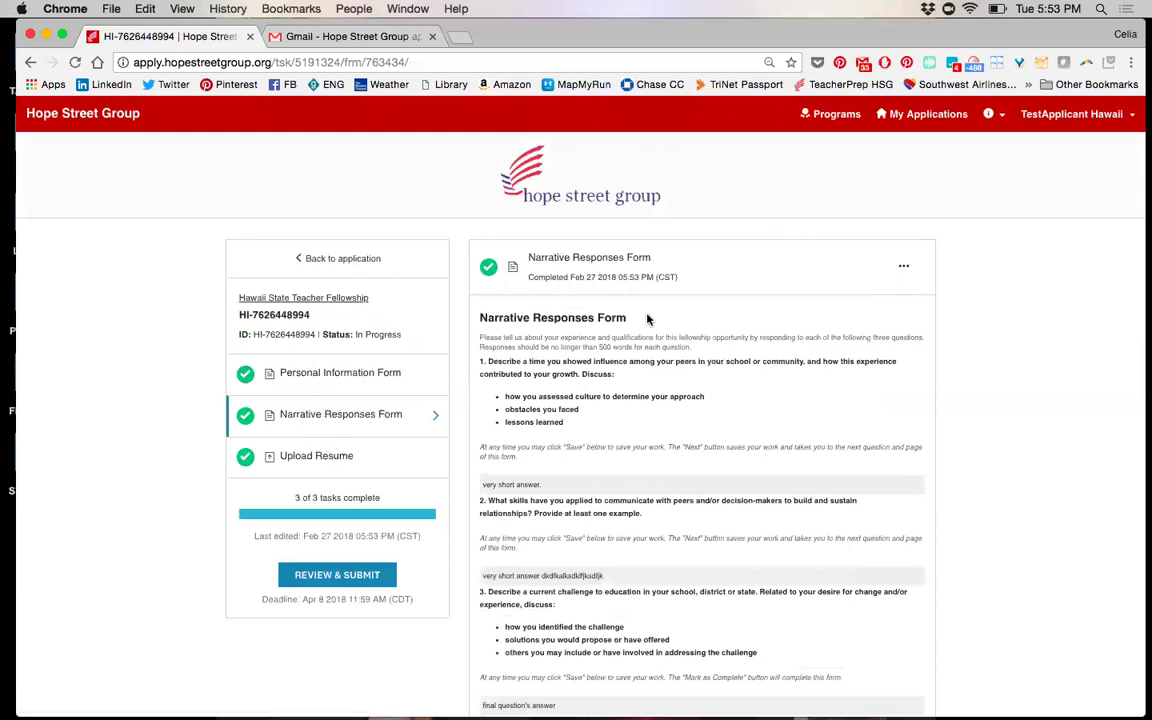
# Request a downloadable copy of the completed Narrative Responses Form from its options menu
pyautogui.scroll(-3, 735, 432)
pyautogui.scroll(3, 748, 399)
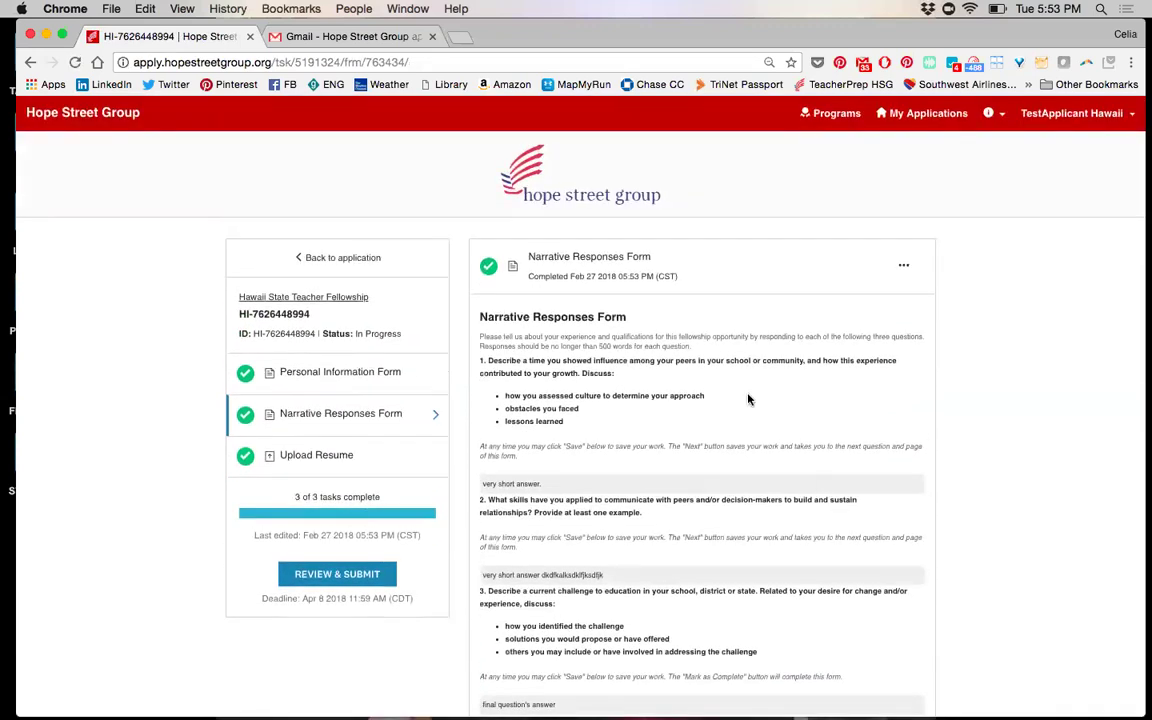
pyautogui.click(904, 266)
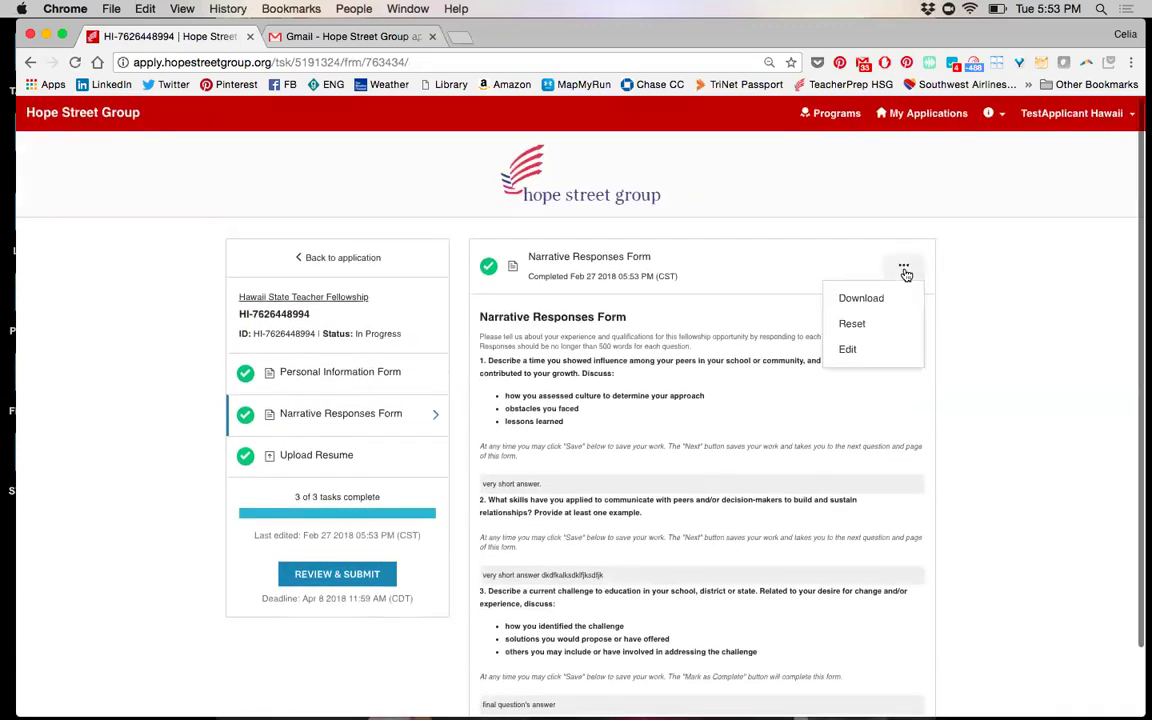
pyautogui.click(861, 299)
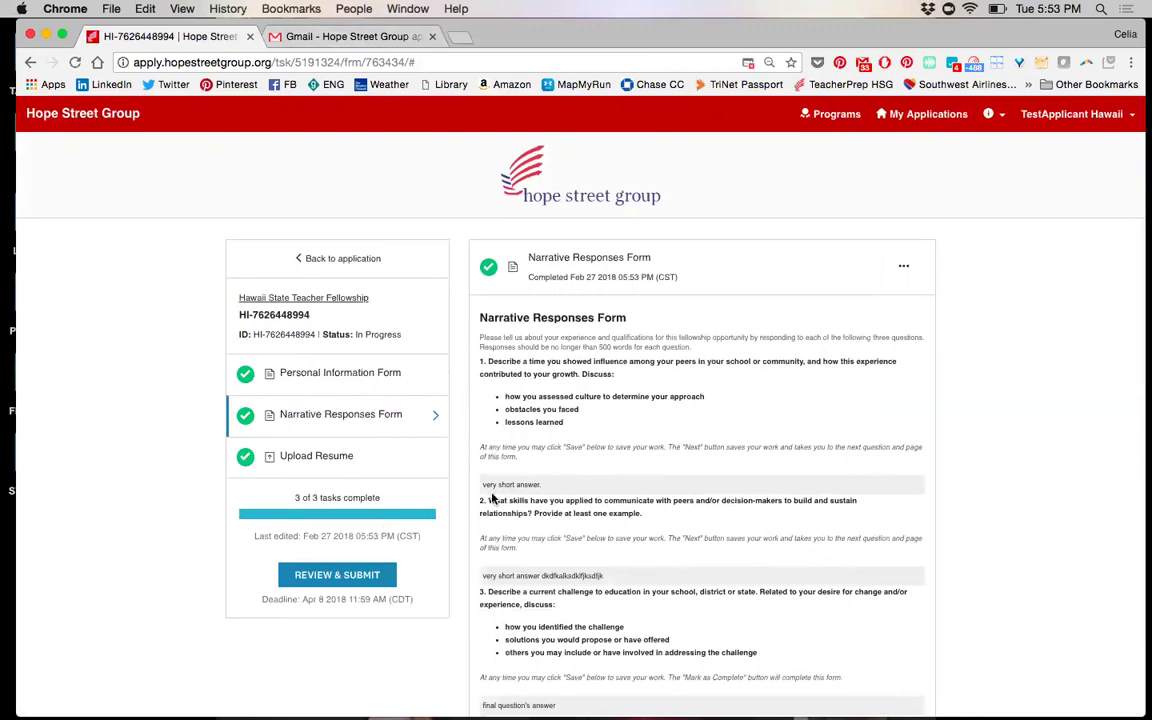
# Review the Personal Information, Narrative Responses and resume sections, then submit the application
pyautogui.click(316, 576)
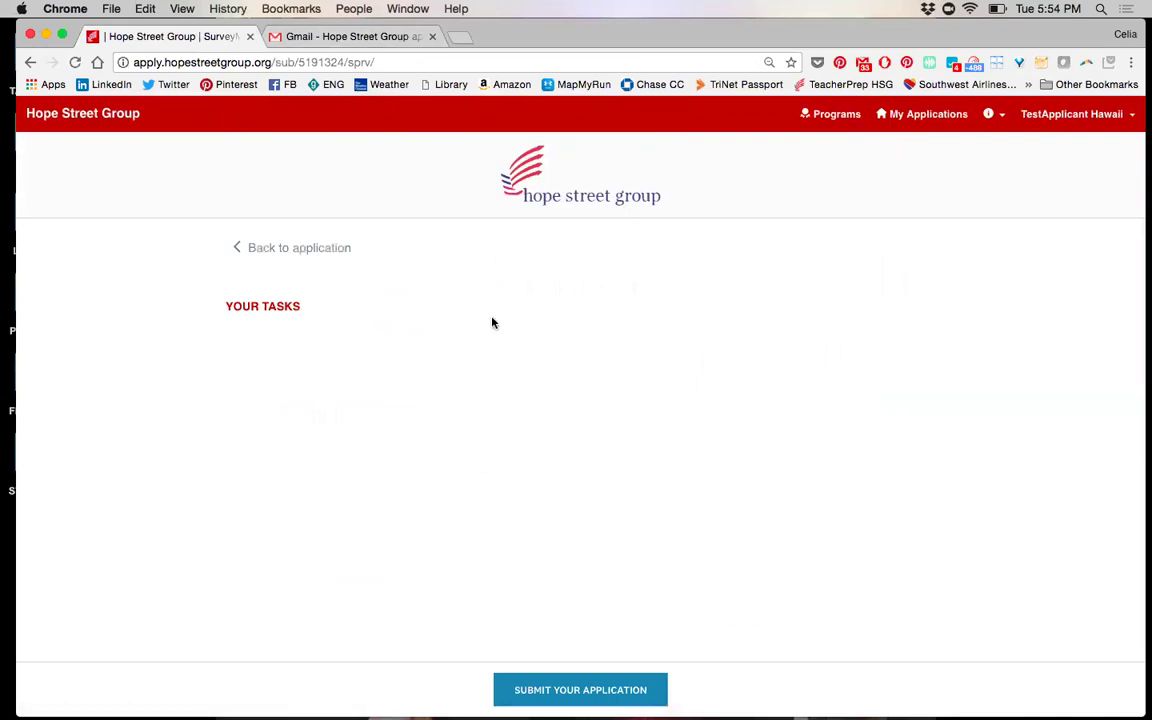
pyautogui.scroll(-5, 565, 375)
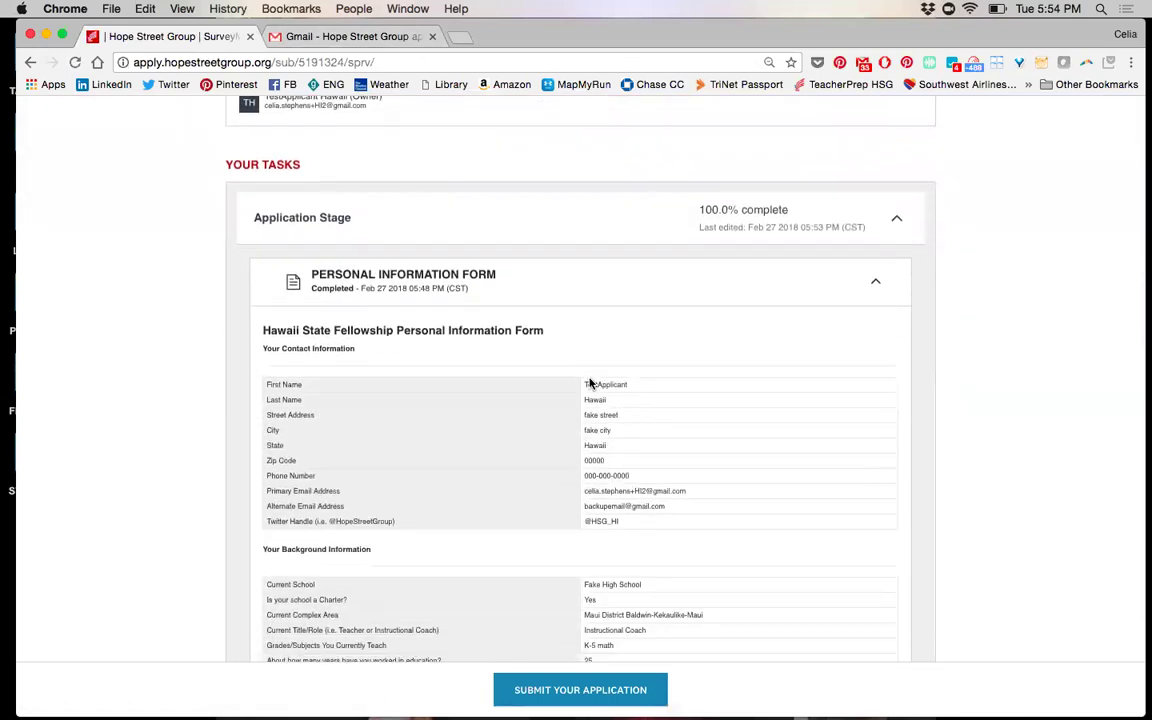
pyautogui.scroll(-15, 589, 378)
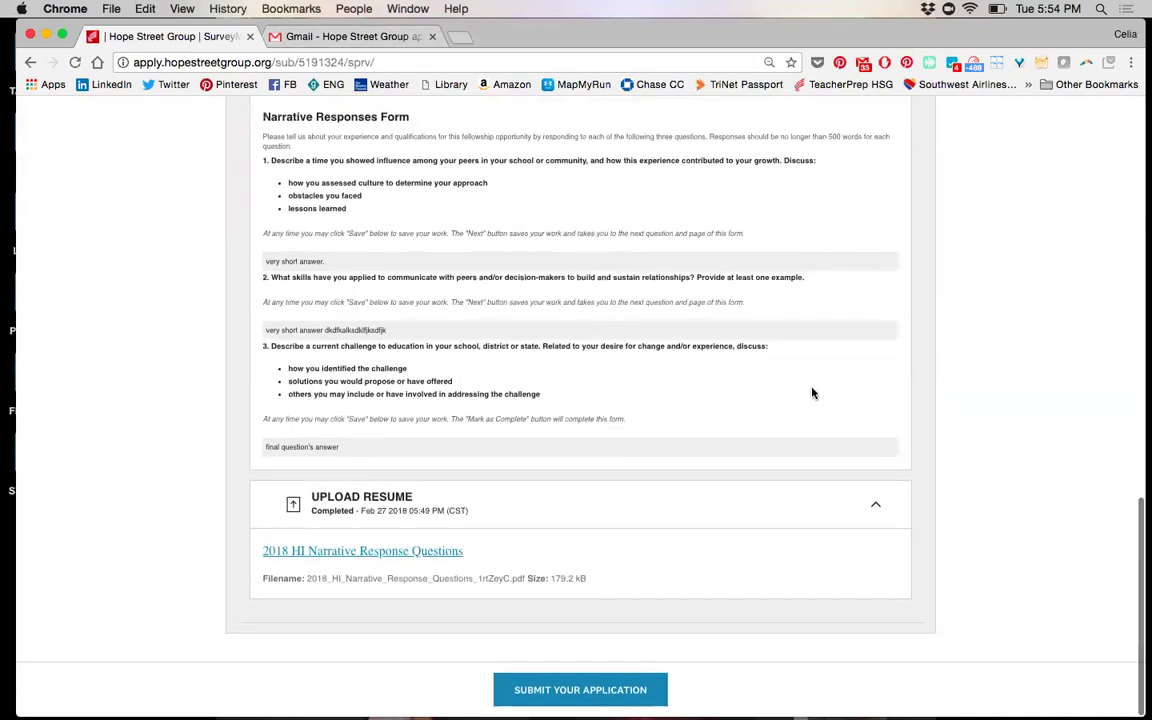
pyautogui.scroll(10, 773, 428)
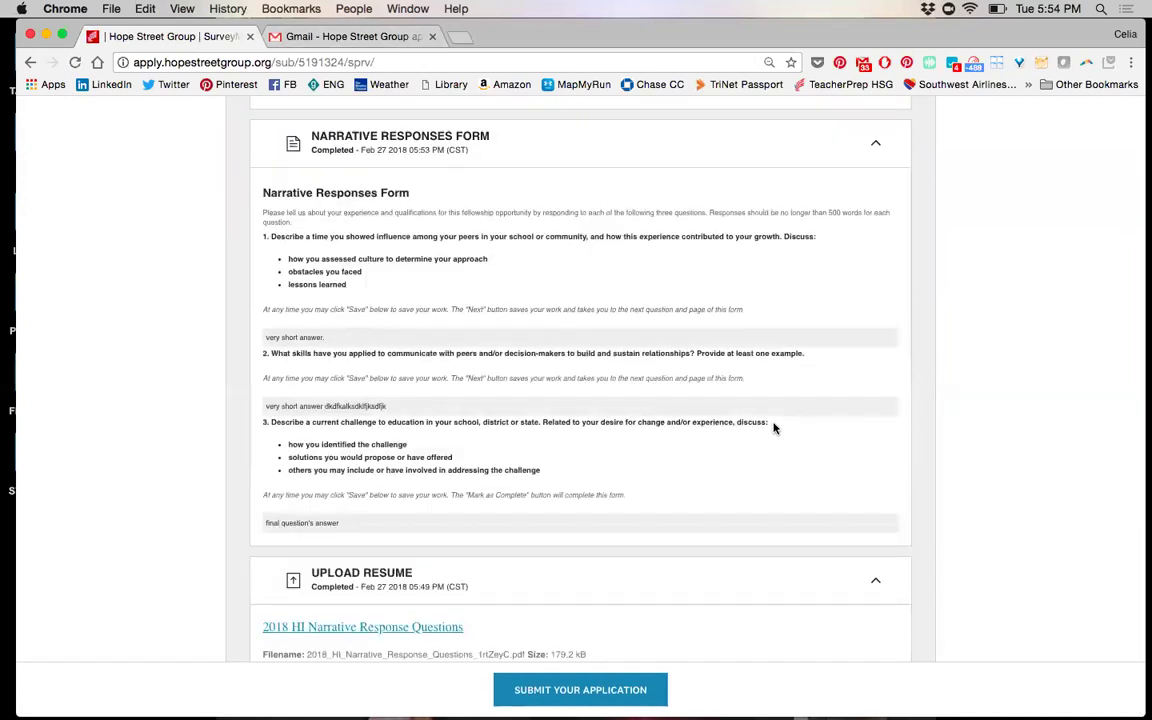
pyautogui.scroll(5, 773, 428)
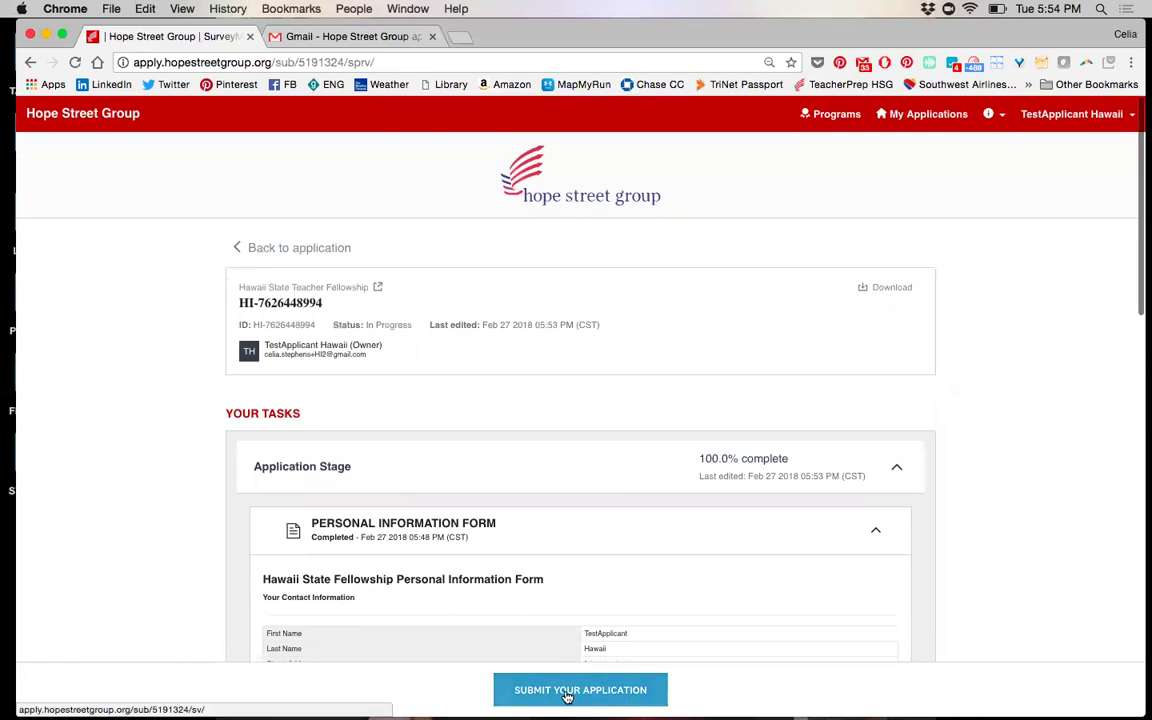
pyautogui.click(566, 693)
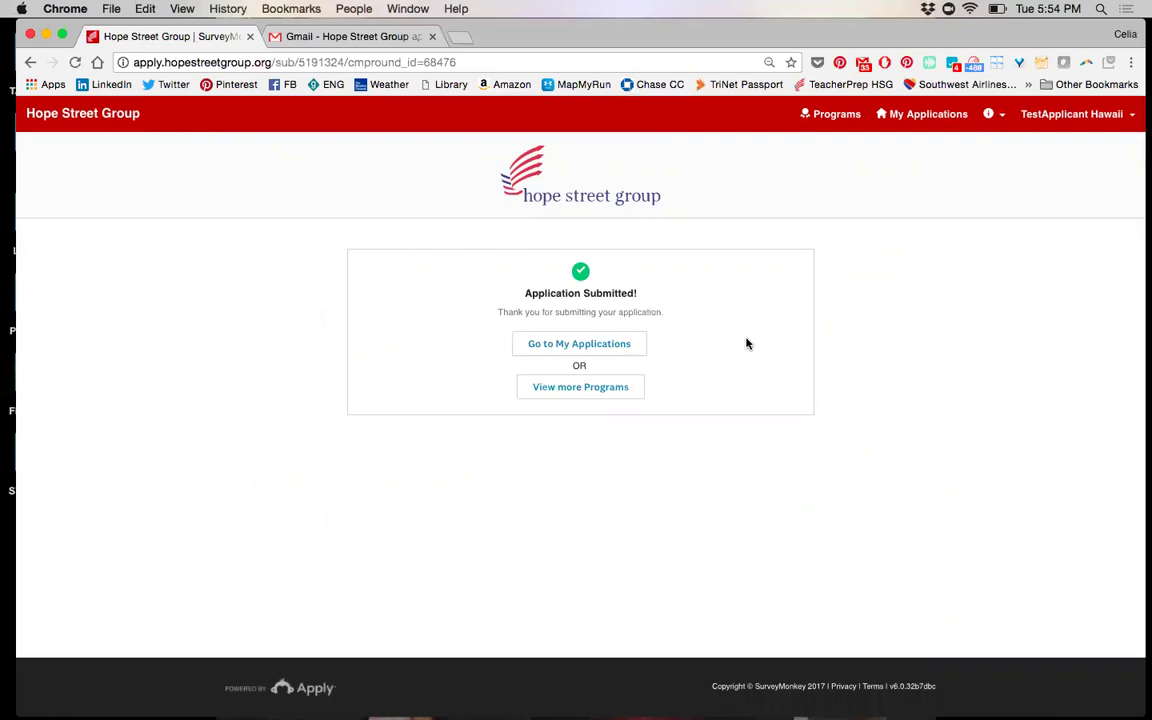
# Switch to the Gmail inbox to look for the confirmation email
pyautogui.click(305, 41)
# Read the 2018 Teacher Fellowship confirmation email, then return to the fellowship application site
pyautogui.scroll(-3, 931, 370)
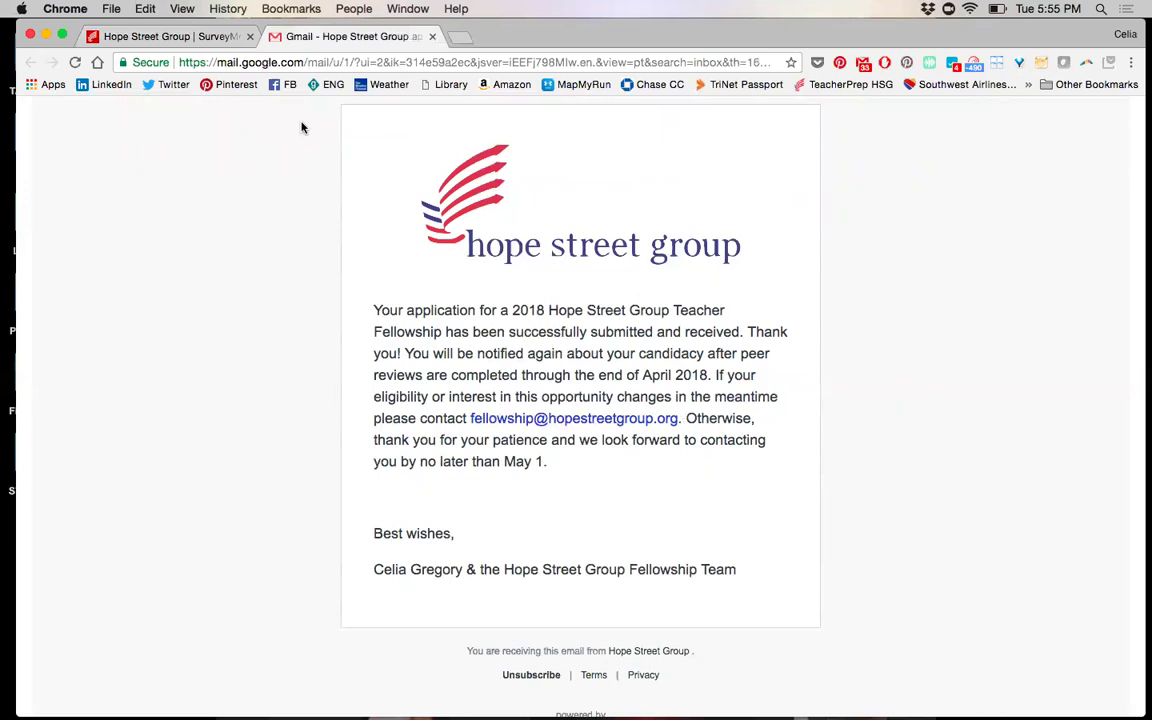
pyautogui.click(207, 40)
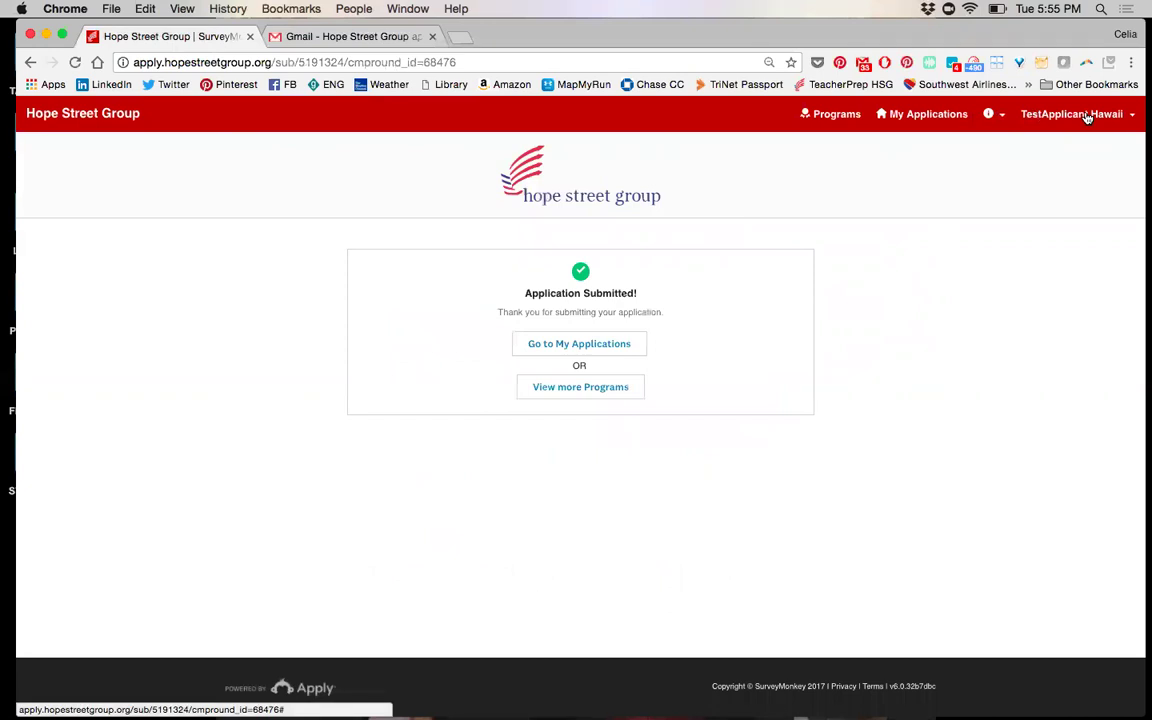
# View My Applications with the Hawaii application marked Submitted, then sign out via the account menu
pyautogui.click(1087, 117)
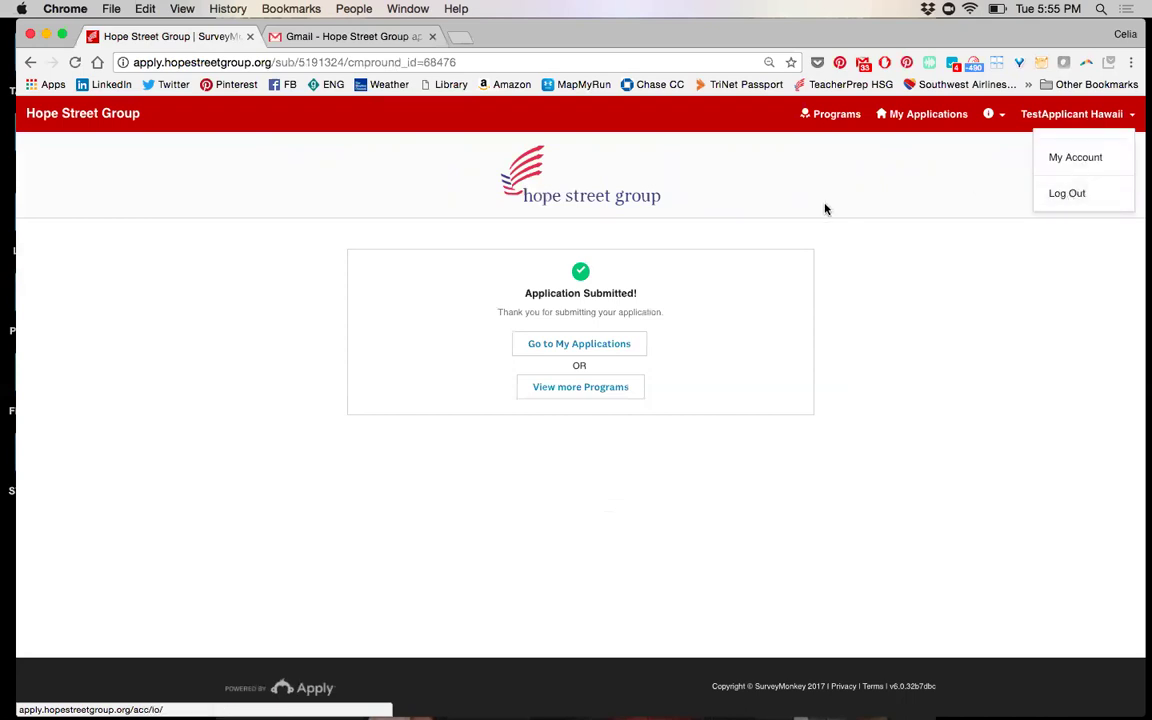
pyautogui.click(597, 346)
pyautogui.click(597, 346)
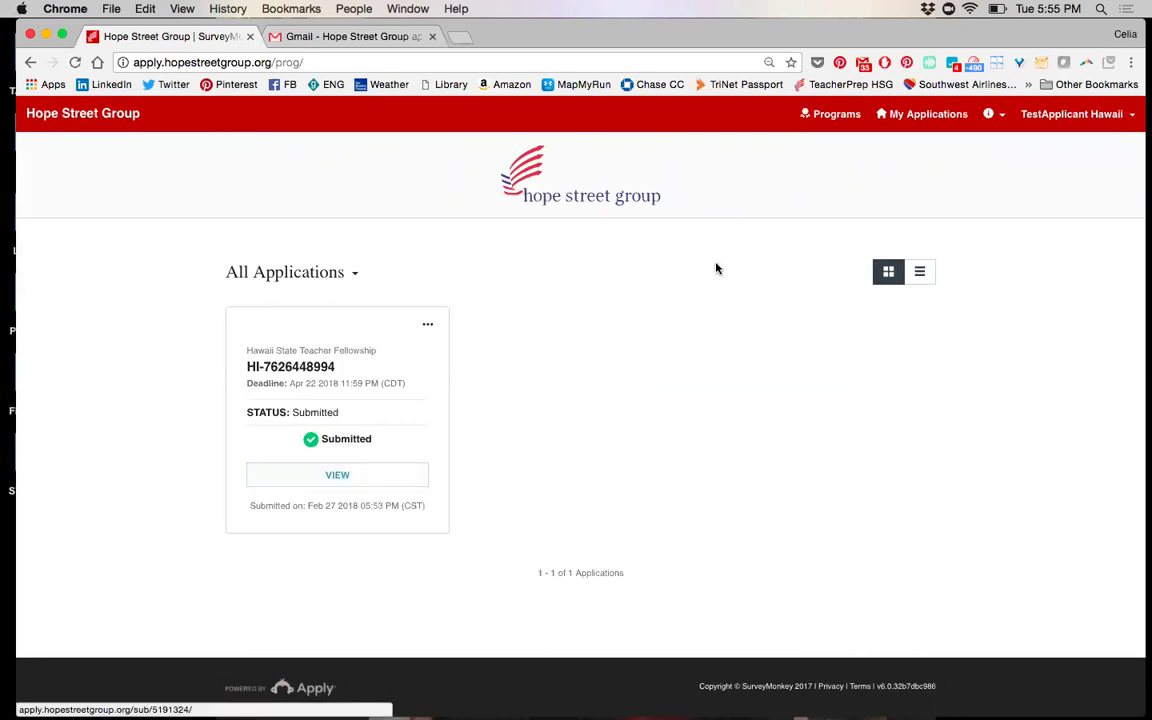
pyautogui.click(1084, 116)
# Log out, then enter the finalist account's e-mail address on the sign-in page
pyautogui.click(1078, 195)
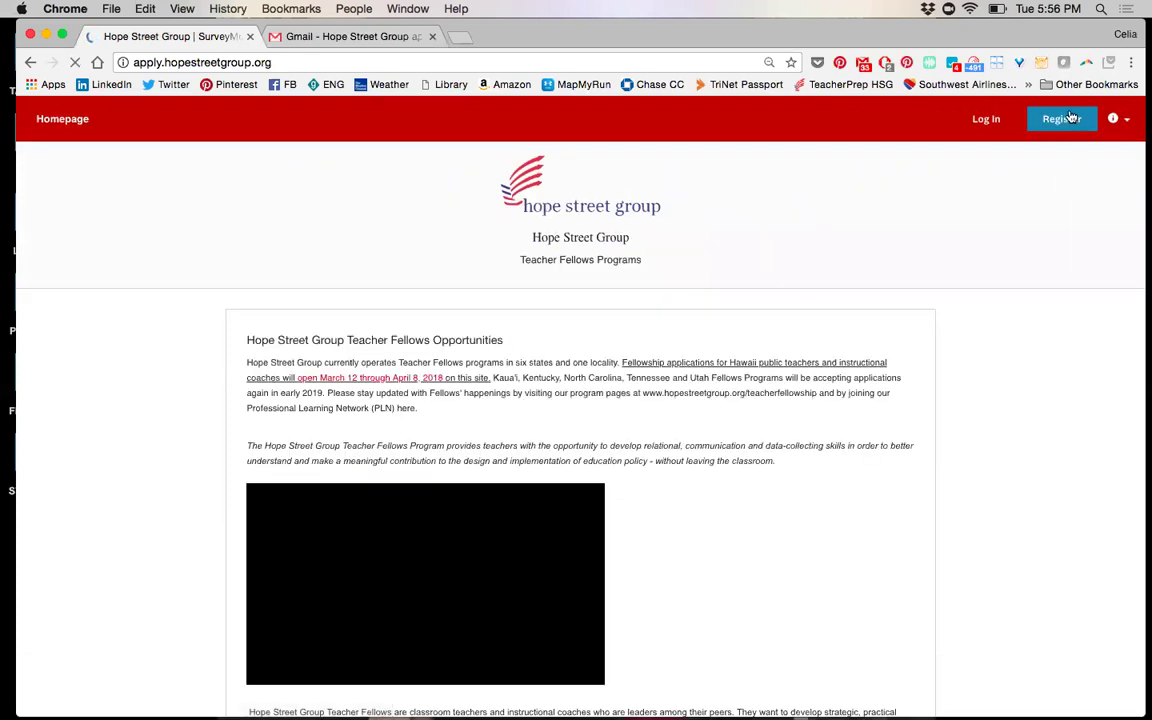
pyautogui.click(986, 120)
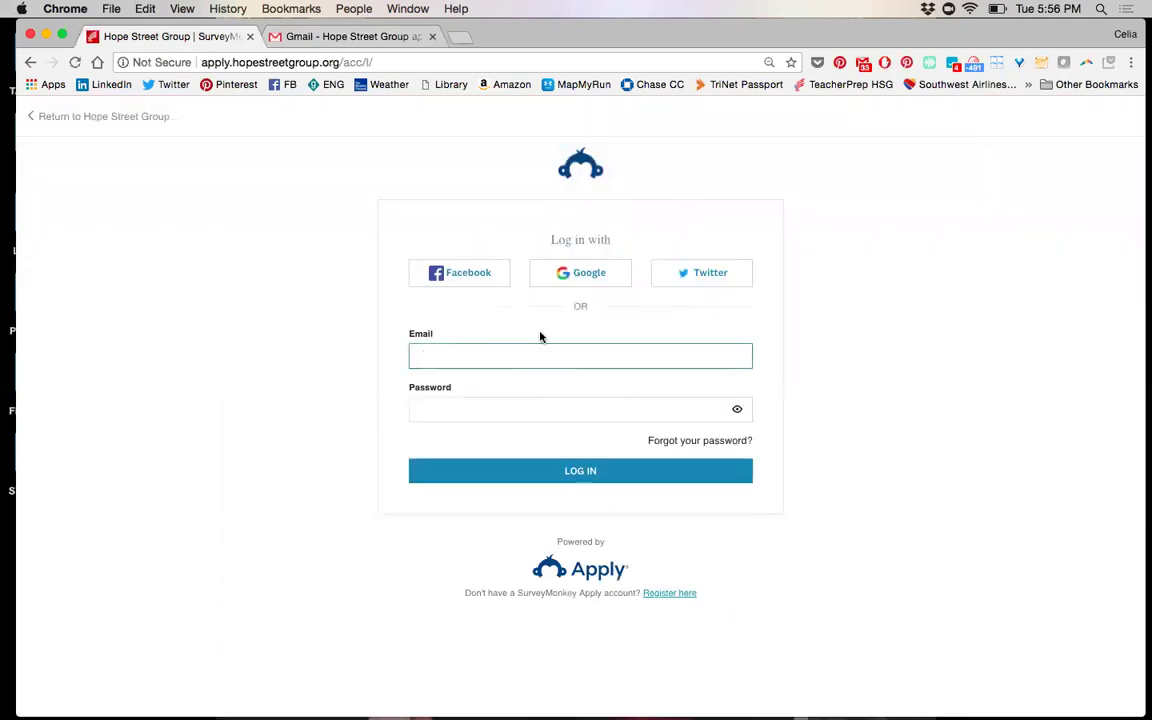
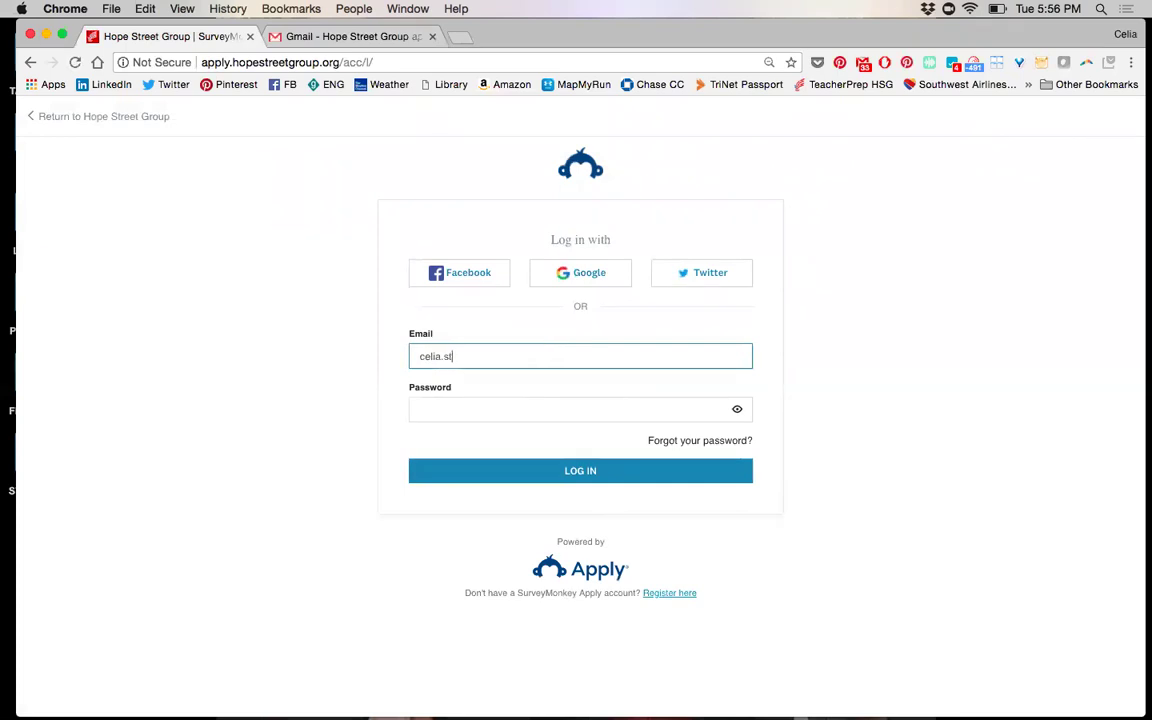
pyautogui.press('Tab')
# Enter the finalist account's password and sign in
pyautogui.write('p')
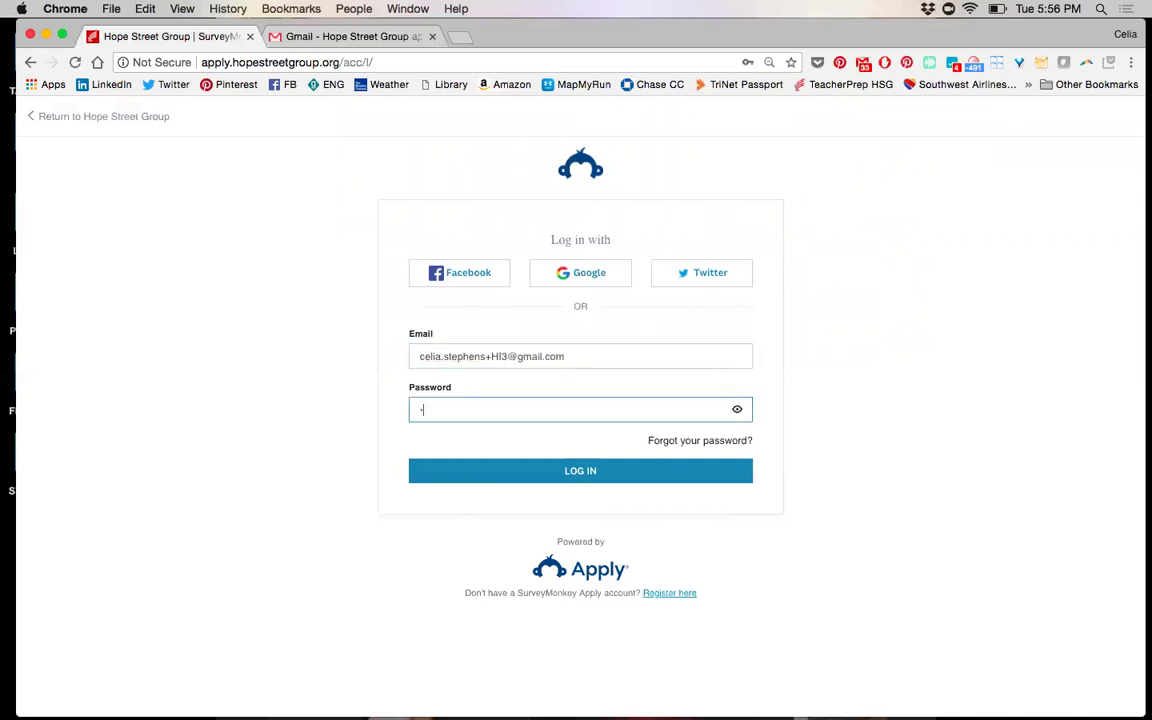
pyautogui.write('••••••••')
pyautogui.press('BackSpace')
pyautogui.press('BackSpace')
pyautogui.press('BackSpace')
pyautogui.press('BackSpace')
pyautogui.press('BackSpace')
pyautogui.press('BackSpace')
pyautogui.press('BackSpace')
pyautogui.press('BackSpace')
pyautogui.press('BackSpace')
pyautogui.write('•••••••••')
pyautogui.write('•')
pyautogui.click(586, 472)
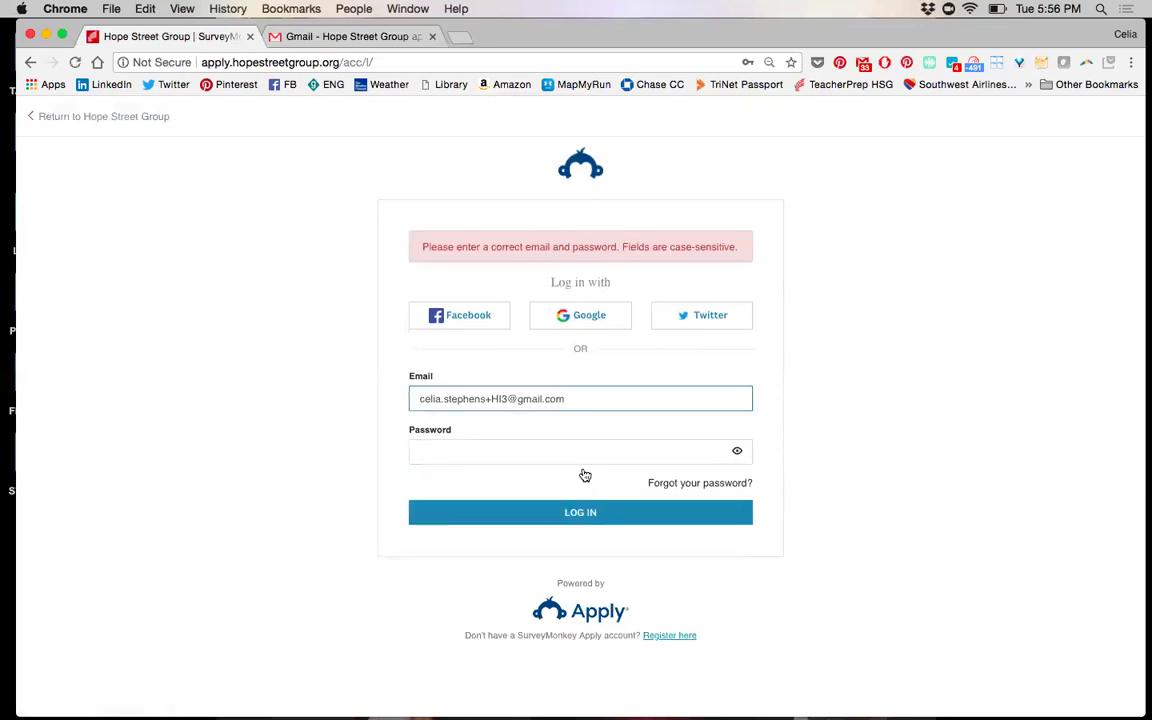
pyautogui.click(510, 451)
pyautogui.write('•••••')
pyautogui.press('BackSpace')
pyautogui.press('BackSpace')
pyautogui.press('BackSpace')
pyautogui.press('BackSpace')
pyautogui.press('BackSpace')
pyautogui.write('••••')
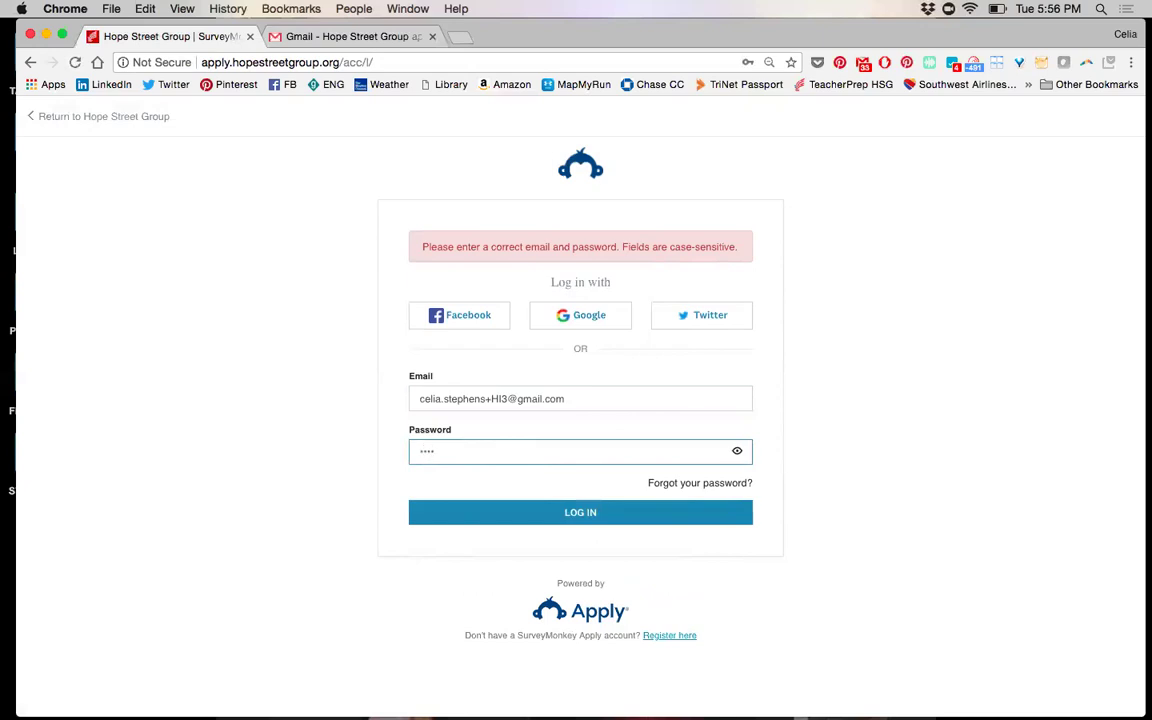
pyautogui.write('•••••••')
pyautogui.press('Return')
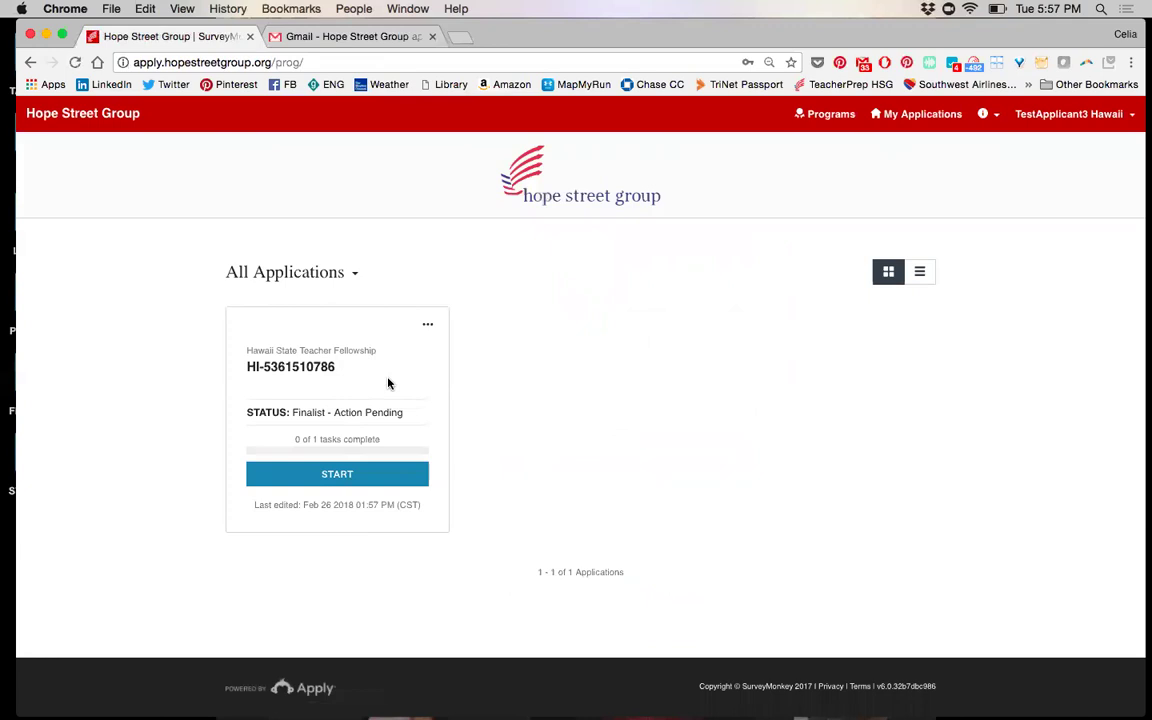
# Start the finalist tasks on the Hawaii fellowship card and open Request Administrator's Support
pyautogui.click(345, 476)
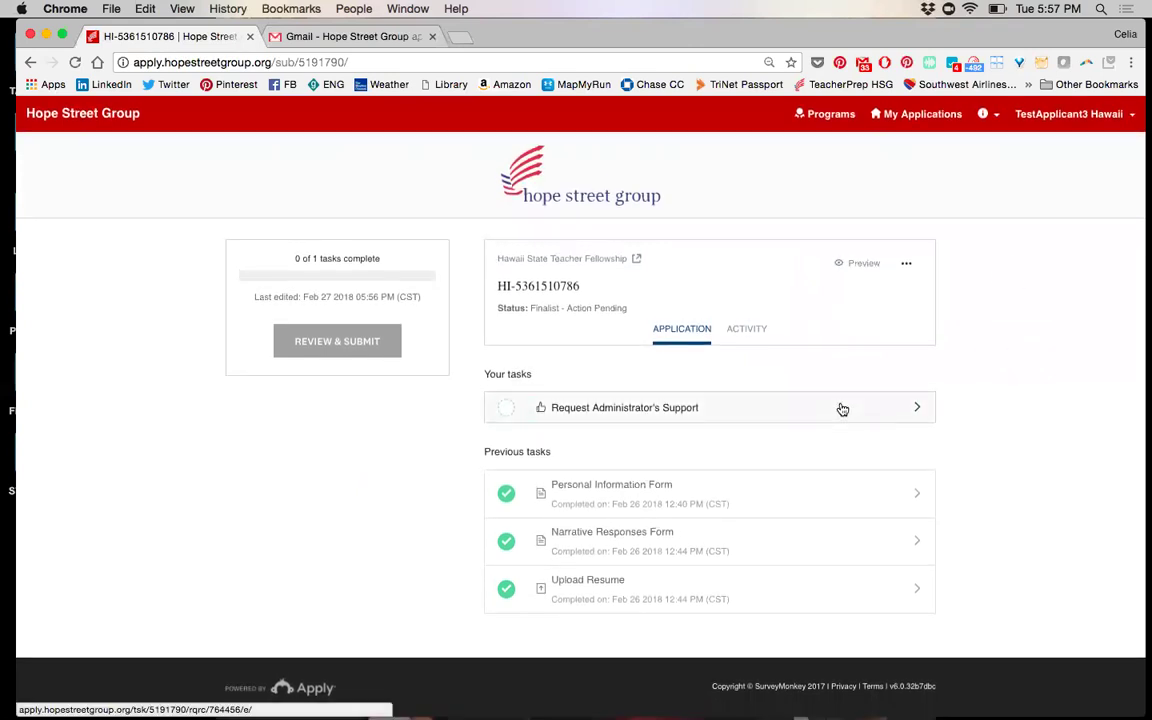
pyautogui.click(704, 406)
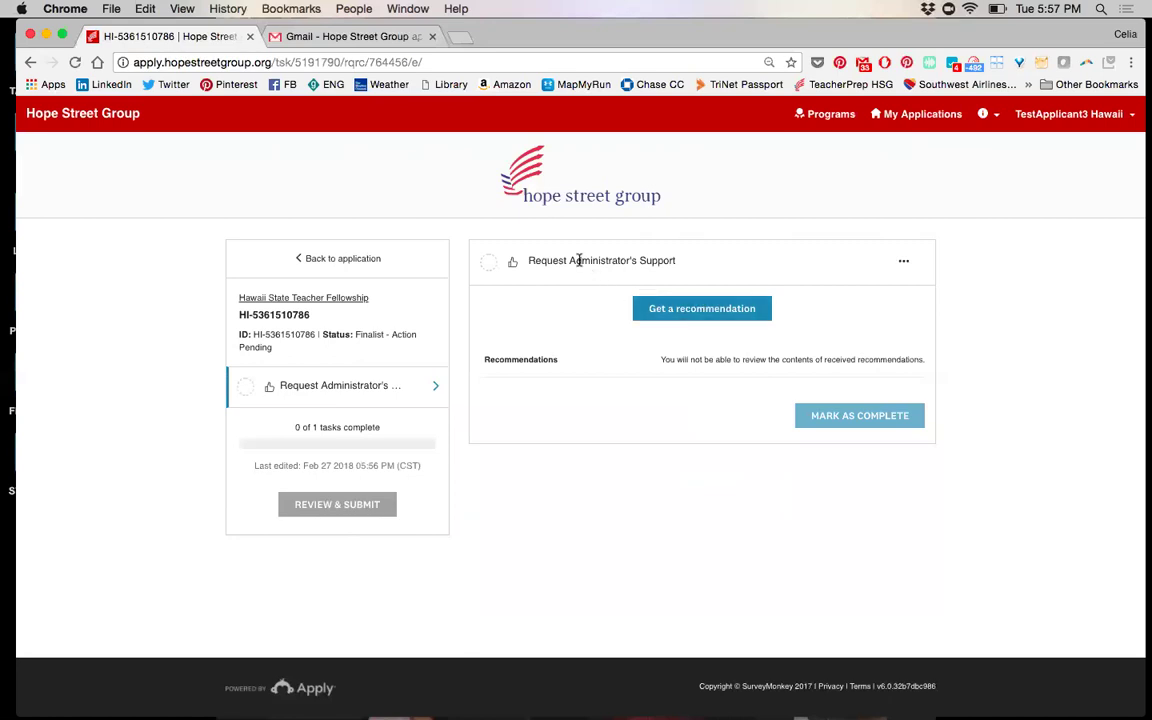
# Start a new recommendation request and fill in the recommender's first name, last name and e-mail
pyautogui.click(690, 309)
pyautogui.click(646, 290)
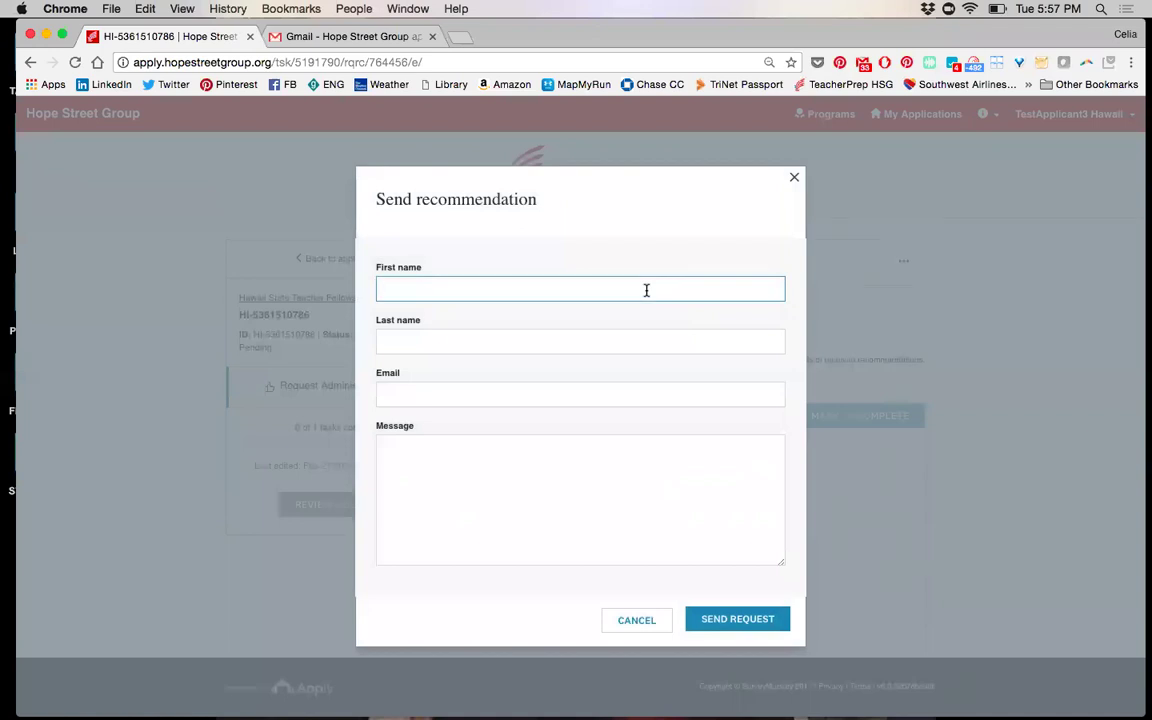
pyautogui.write('H')
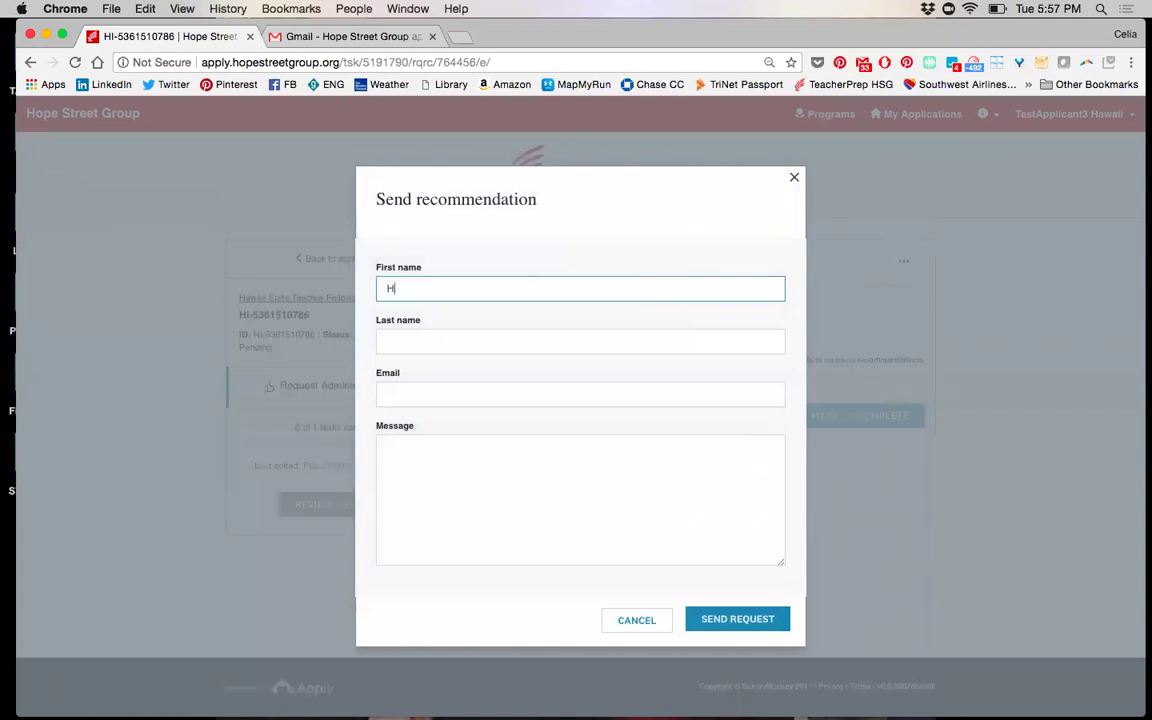
pyautogui.write('awaii Applicant')
pyautogui.press('Tab')
pyautogui.write('Fake')
pyautogui.press('Tab')
pyautogui.write('fake@email.')
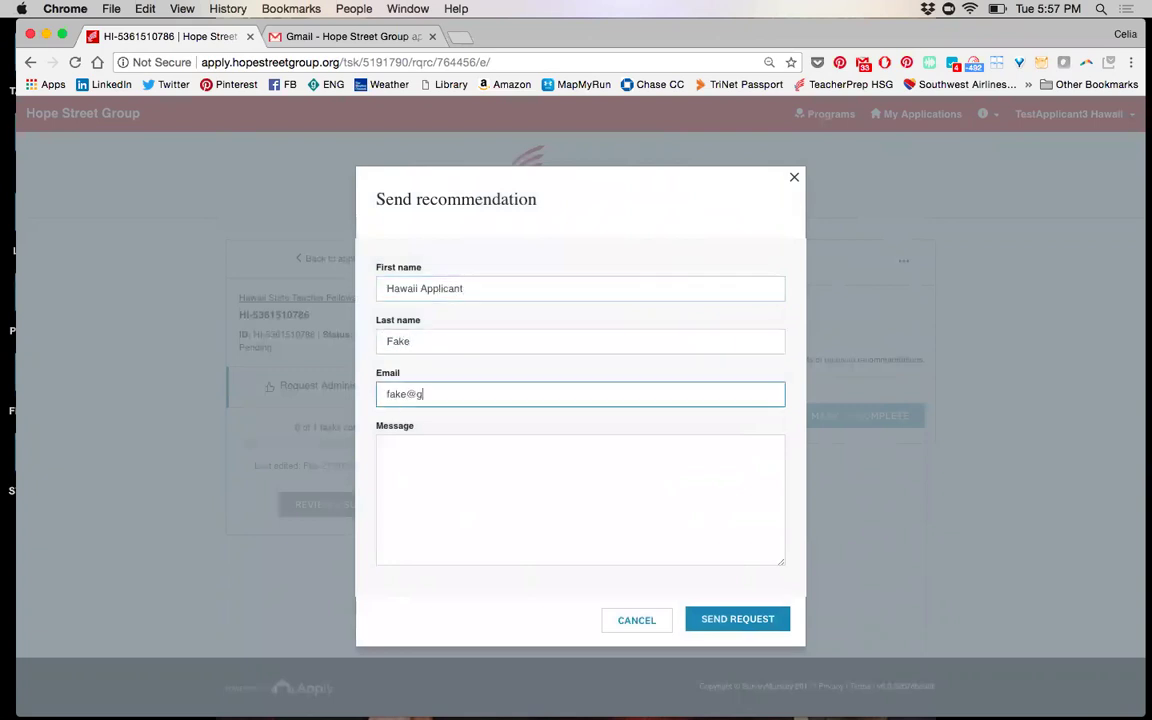
pyautogui.write('com')
# Write the message 'An exciting opportunity and I'd appreciate your support!' with a 'Fake Hawaii Application' line
pyautogui.press('Tab')
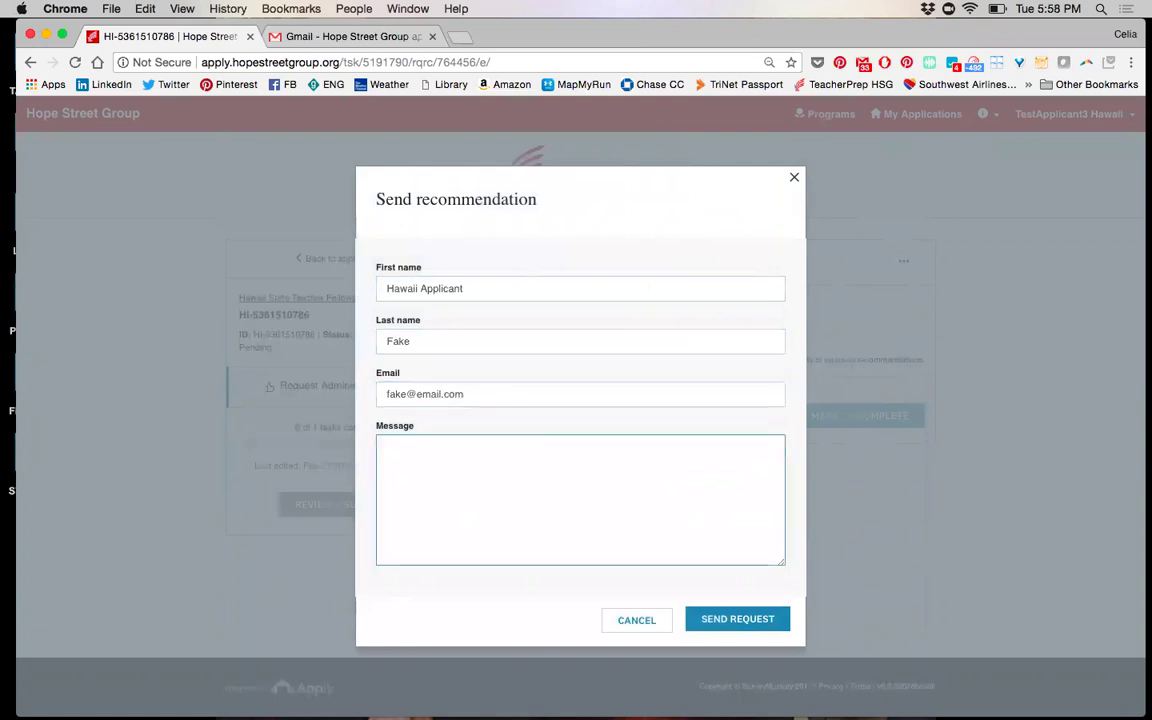
pyautogui.write('An exciting opportunity and I')
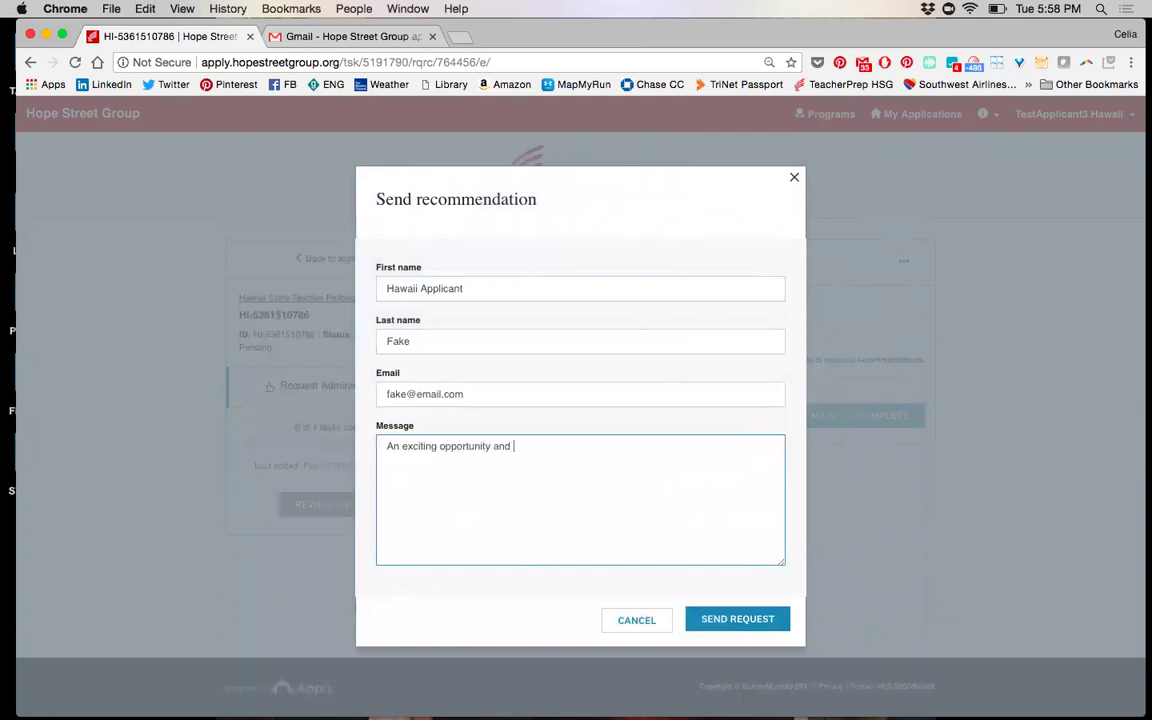
pyautogui.write("'d appreciate your support!")
pyautogui.press('Return')
pyautogui.press('Return')
pyautogui.write('C')
pyautogui.press('BackSpace')
pyautogui.write('Fake Hawai')
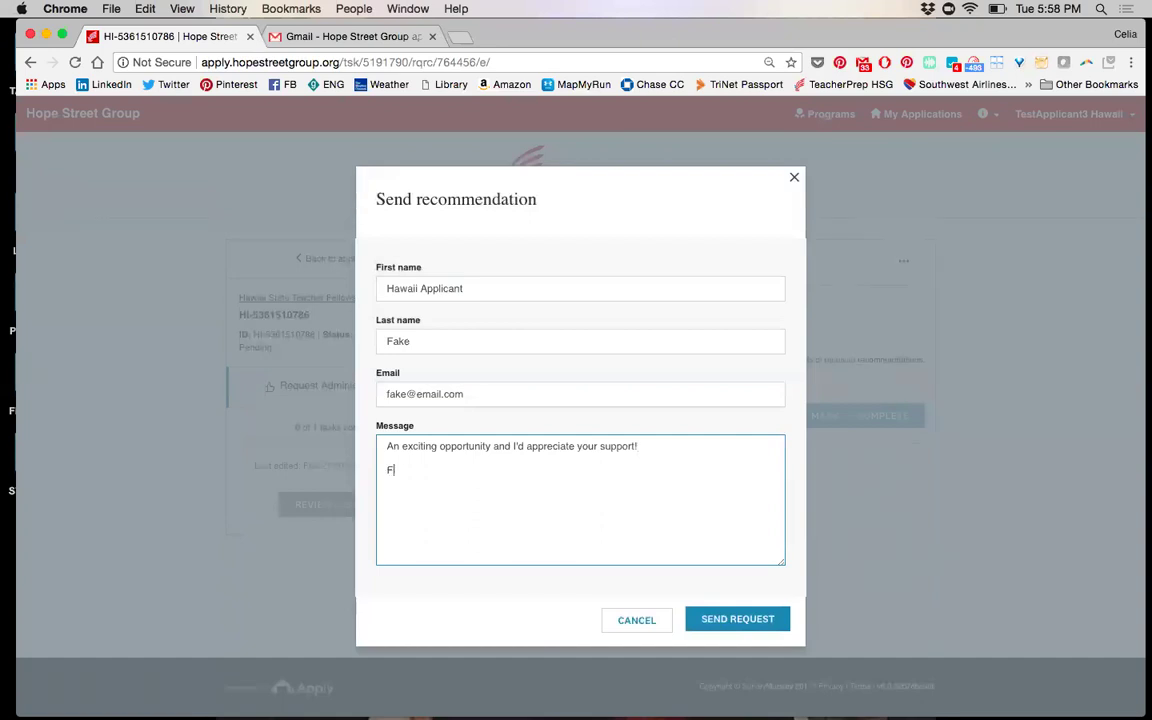
pyautogui.write('i Application')
# Send the recommendation request, mark the support task complete, and go back to My Applications
pyautogui.click(738, 622)
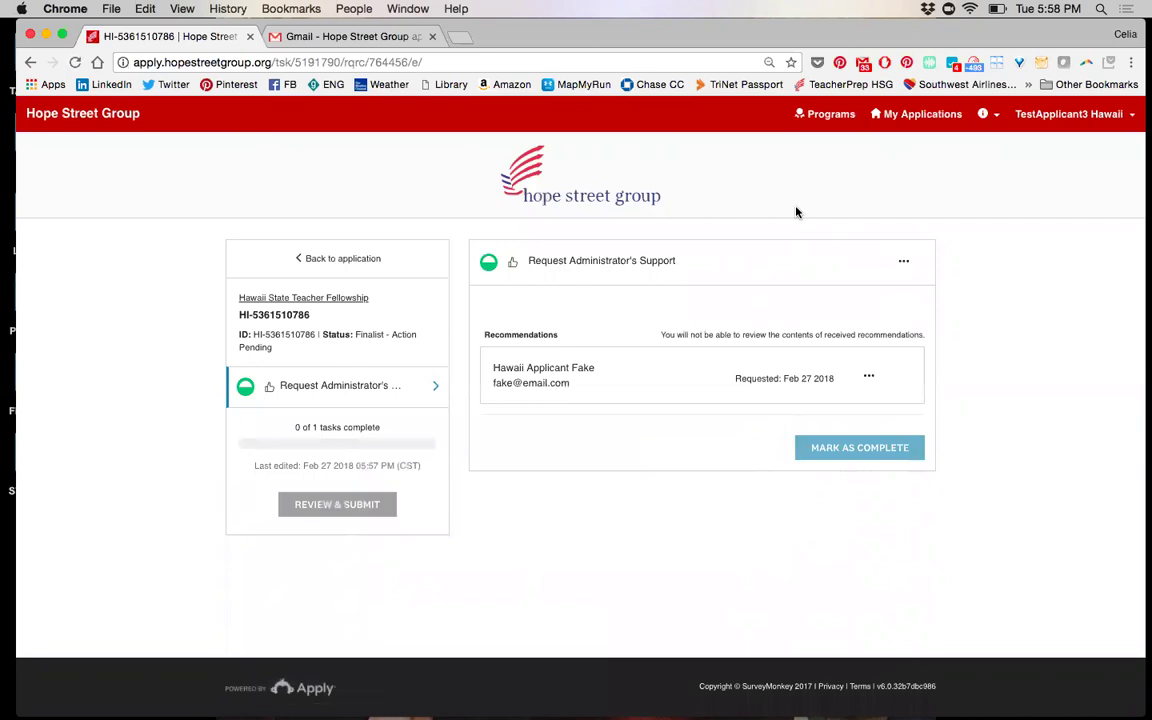
pyautogui.click(828, 450)
pyautogui.click(913, 127)
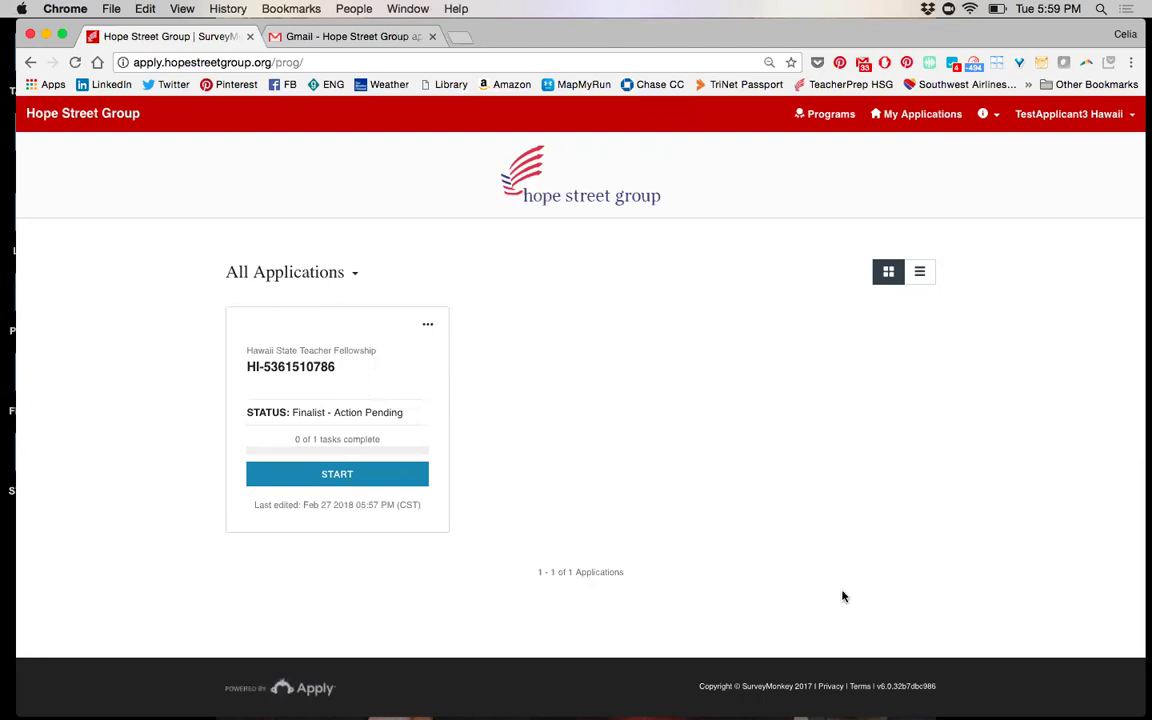
pyautogui.moveTo(900, 700)
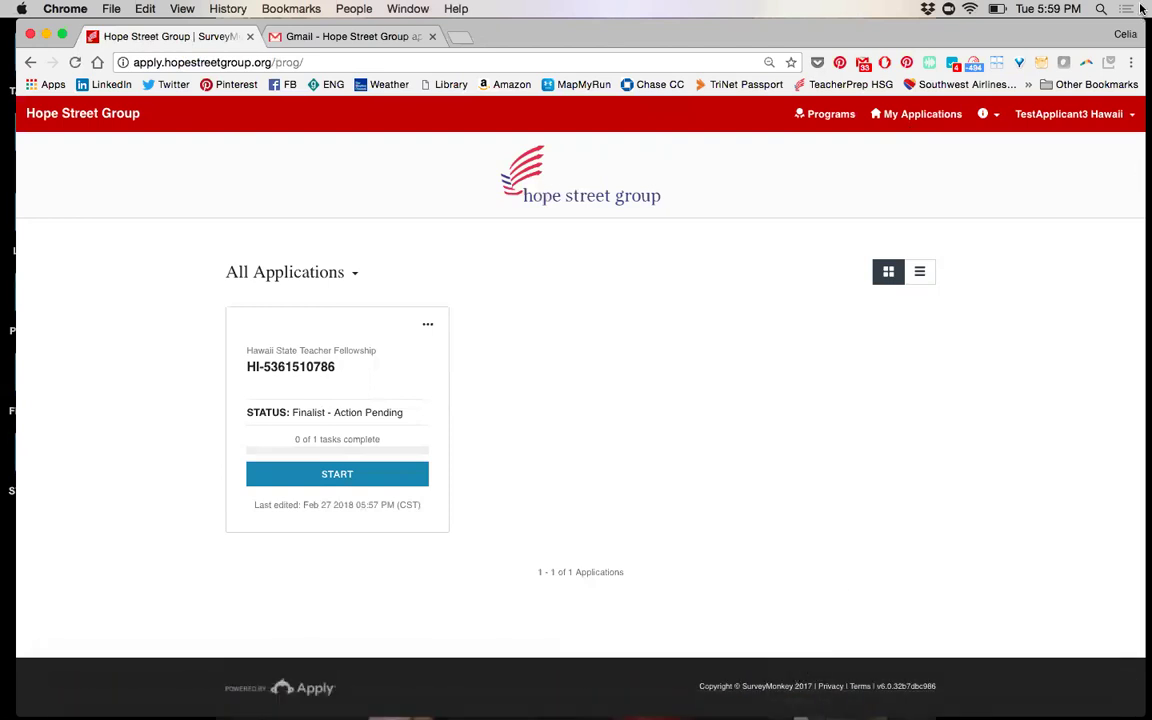